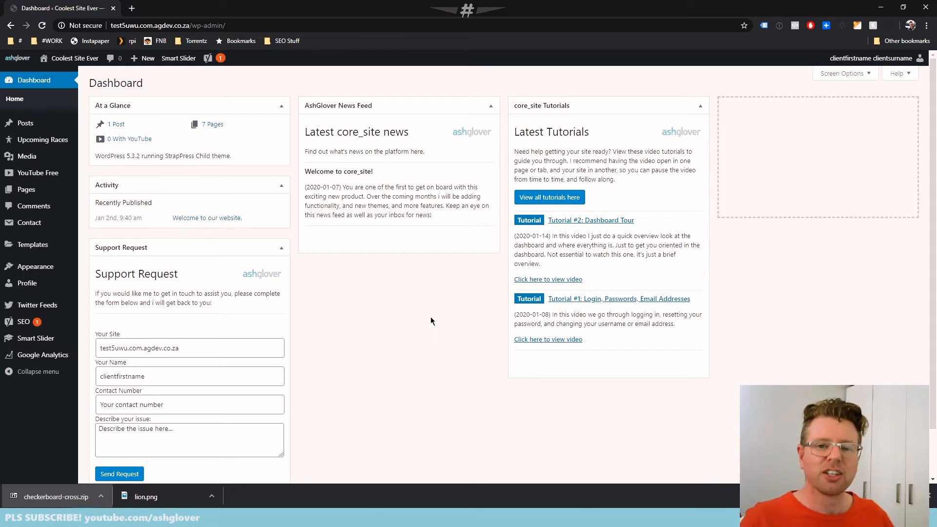
Open the About Us page from the site's page list in the Classic Editor
mouse_move(77, 65)
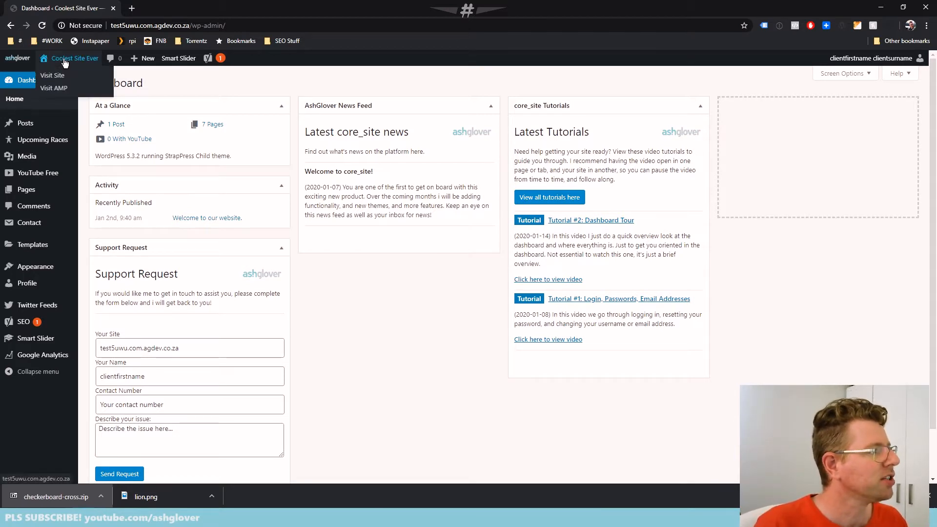
mouse_move(142, 59)
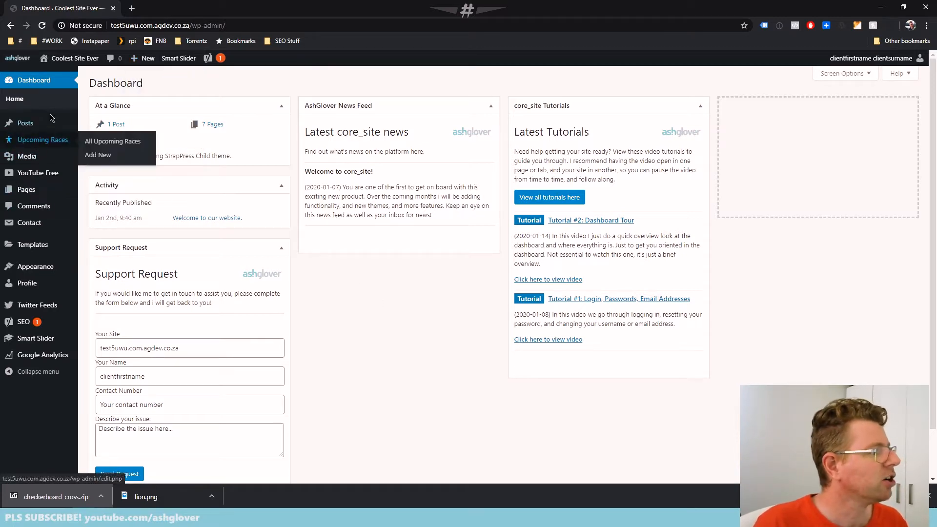
mouse_move(45, 125)
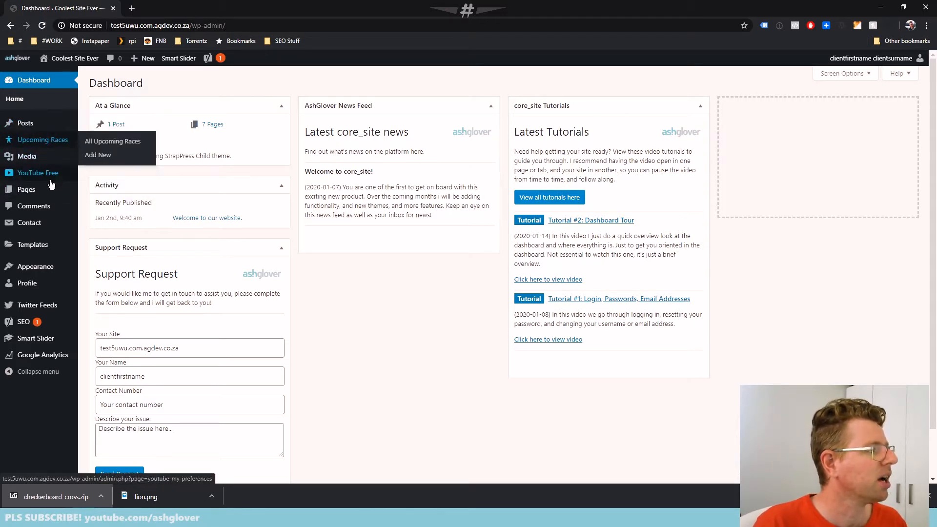
left_click(43, 194)
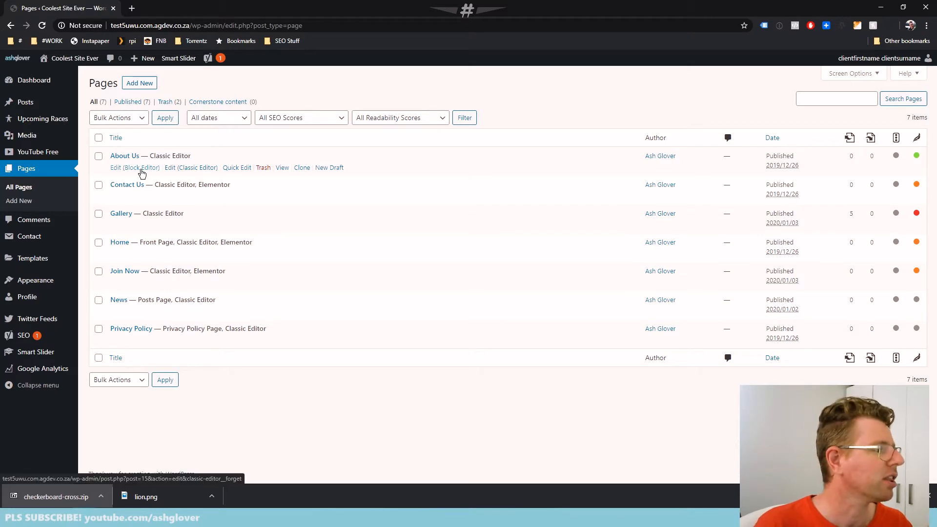
left_click(191, 169)
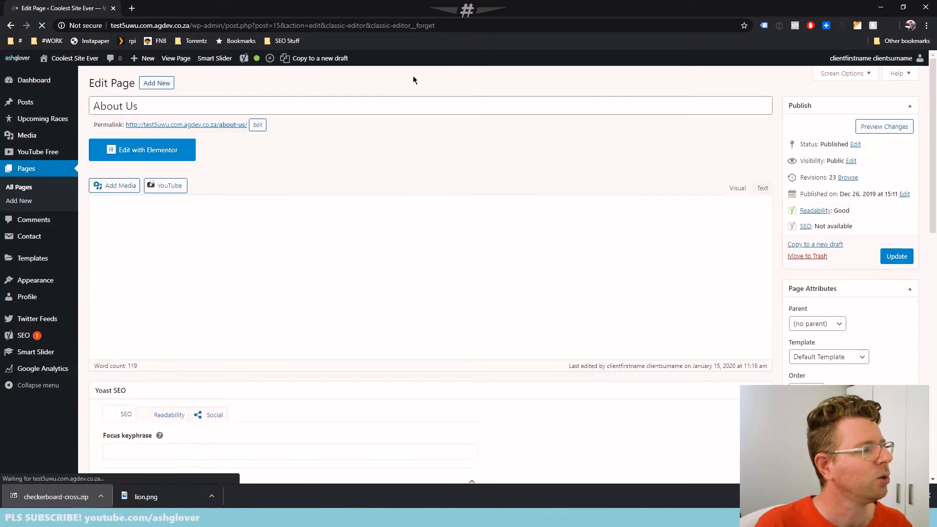
scroll(489, 307, "down", 3)
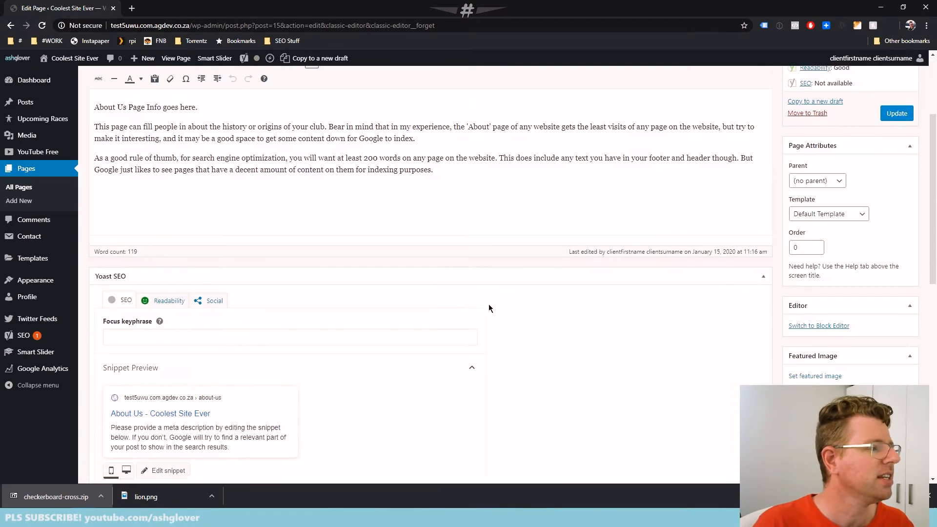
scroll(489, 307, "up", 3)
View the live About Us page in the incognito browser window, and return to the page editor
key("alt+Tab")
key("alt+Tab")
key("alt+Tab")
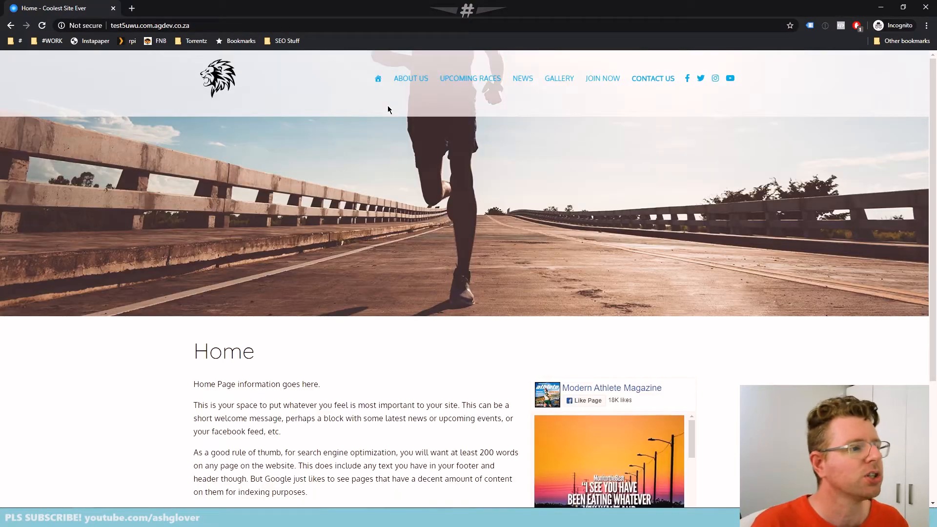
left_click(409, 79)
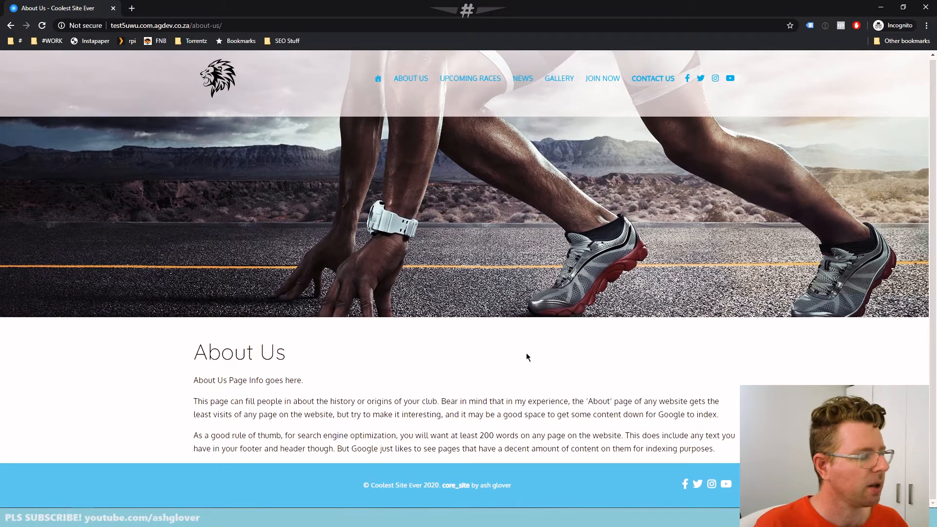
key("alt+Tab")
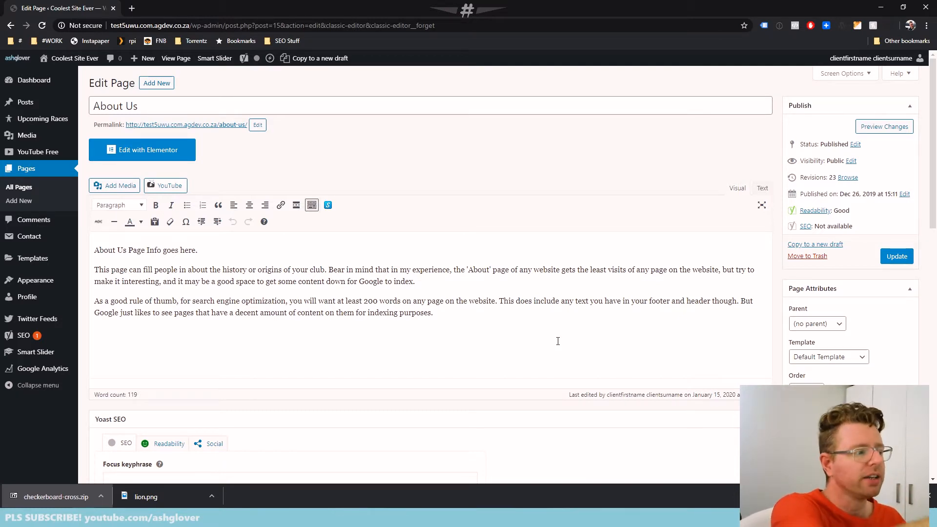
Format the line "About Us Page Info goes here." as Heading 2 and update the page
left_click_drag(217, 249, 39, 258)
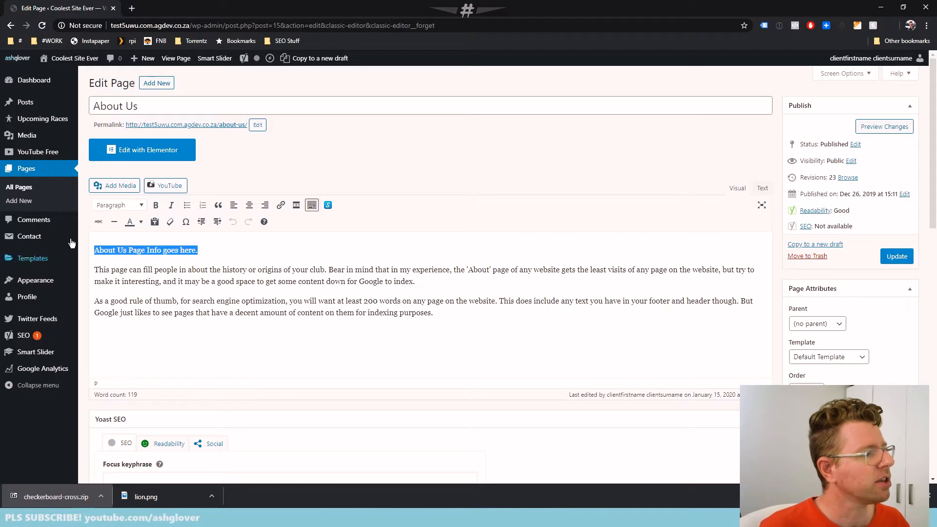
left_click(118, 205)
left_click(137, 263)
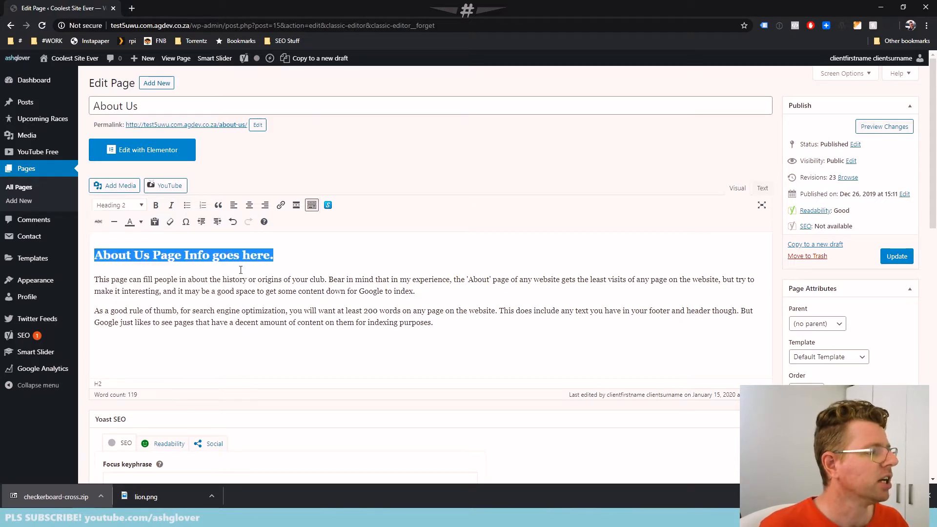
left_click(299, 257)
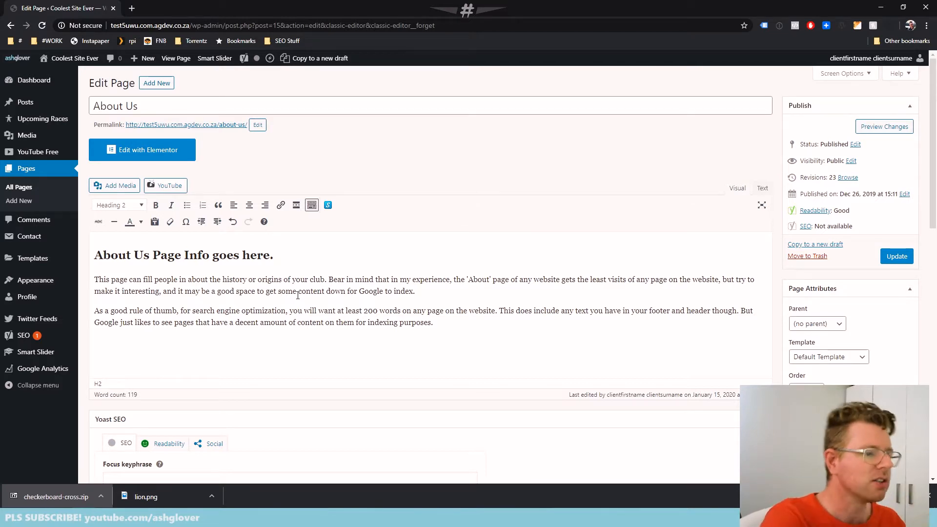
left_click(160, 256)
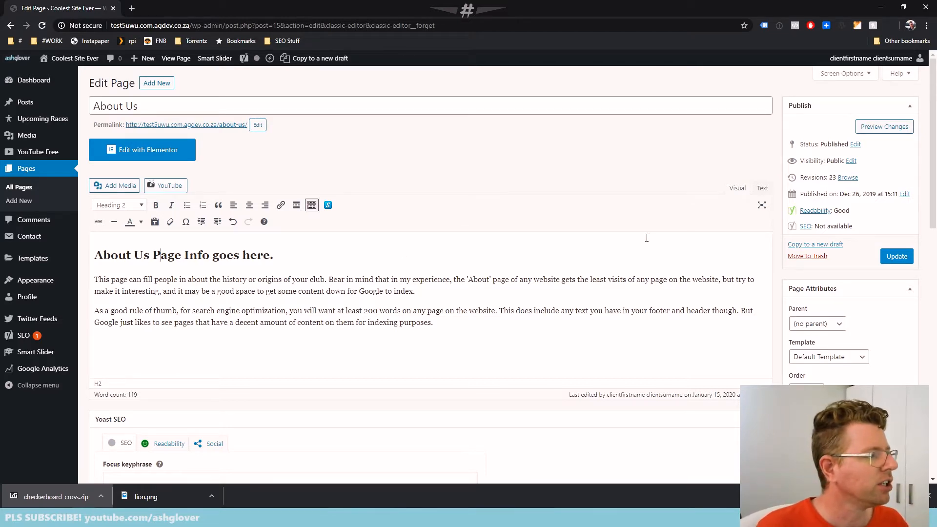
left_click(896, 255)
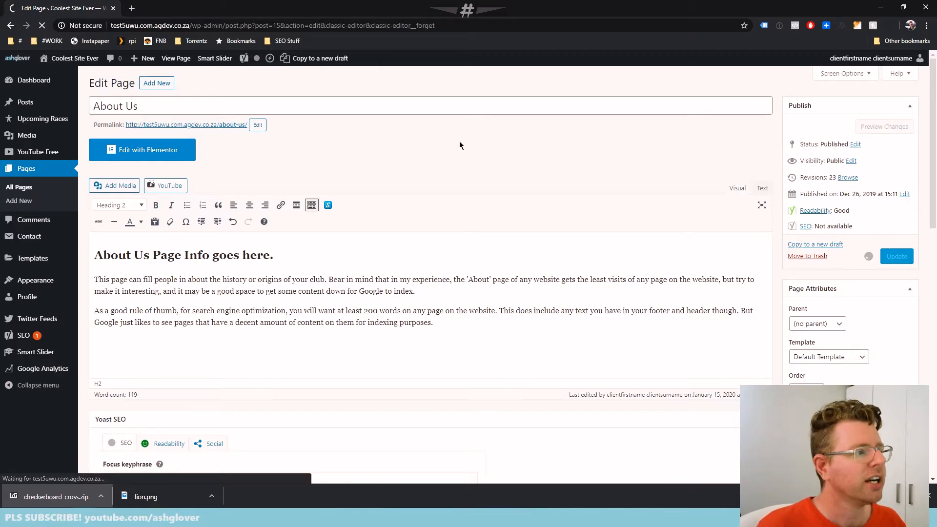
Reload the live About Us page, examine the heading under the page title, and return to the editor
key("alt+Tab")
key("F5")
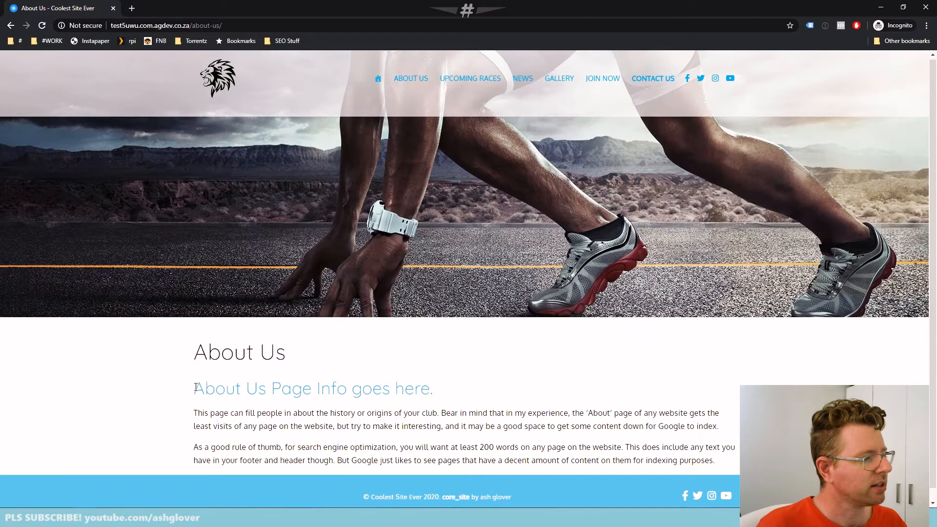
left_click_drag(194, 389, 508, 401)
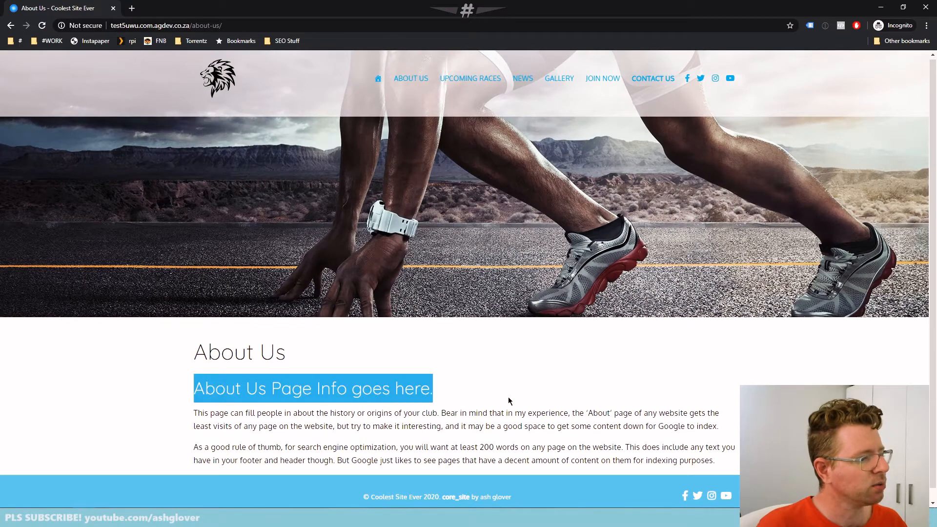
left_click(508, 401)
scroll(493, 408, "down", 1)
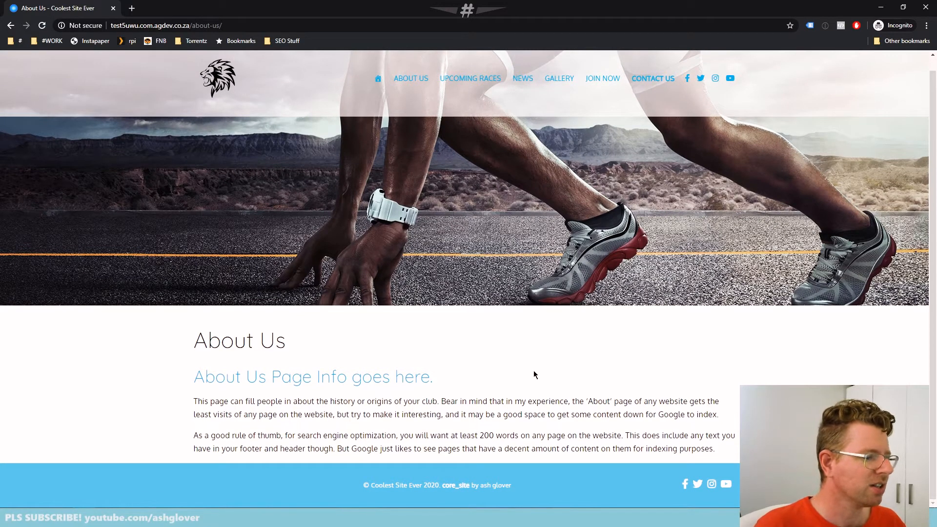
key("alt+Tab")
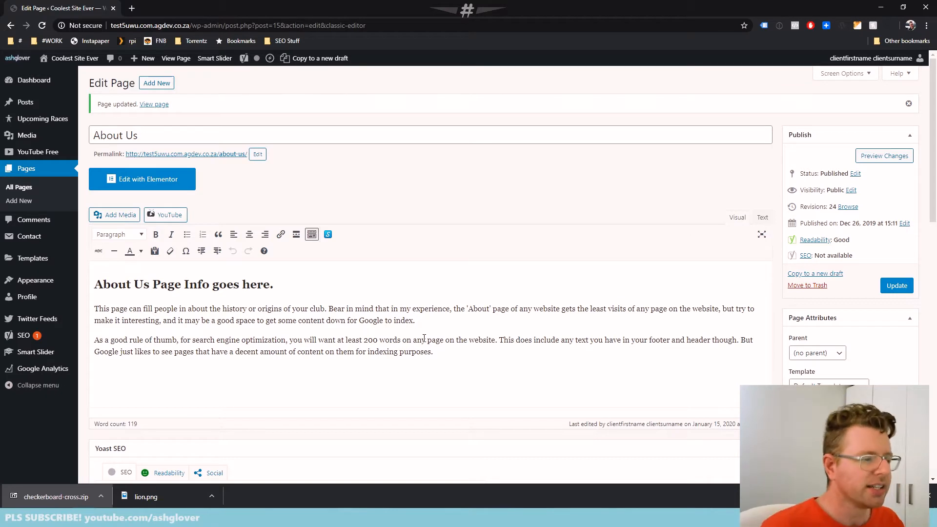
left_click(326, 286)
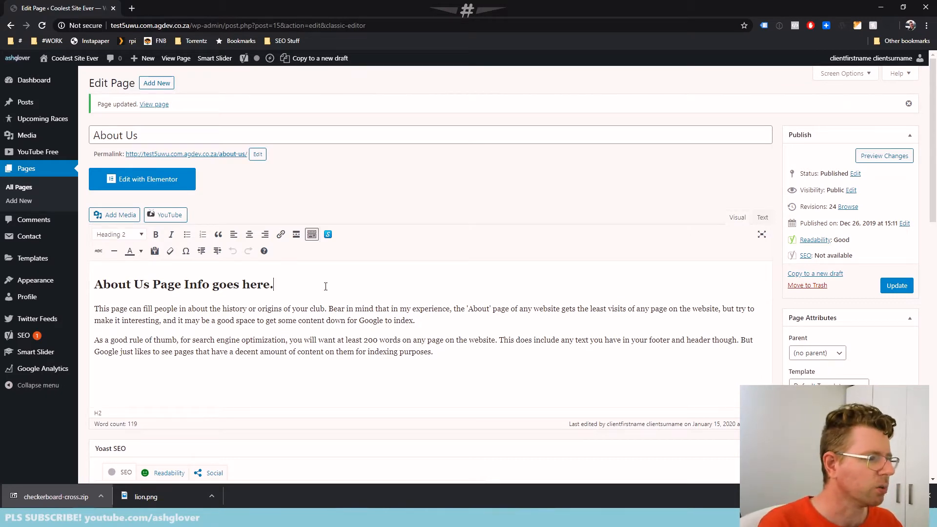
key("Right")
key("shift+Down")
key("shift+Down")
key("Down")
key("Down")
key("Down")
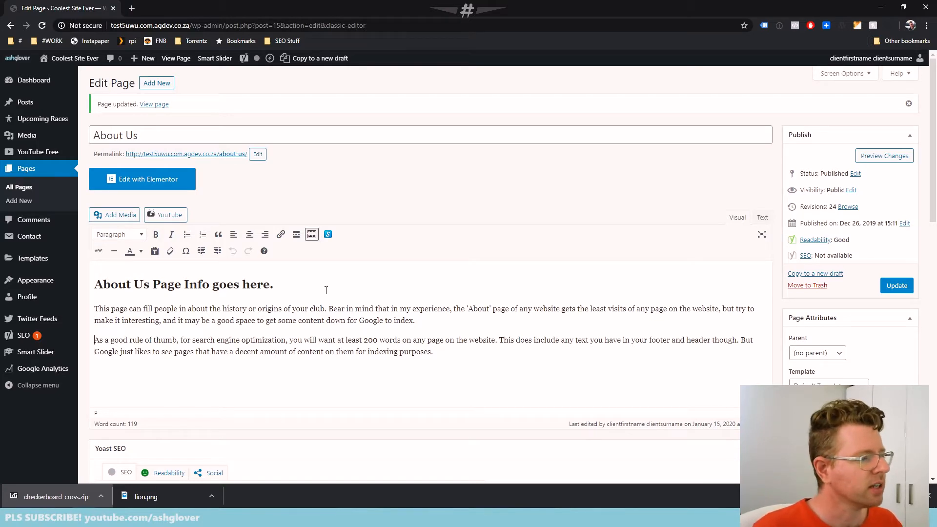
Paste a copy of the first body paragraph's text at that paragraph's end and add two blank lines below it
left_click_drag(426, 321, 47, 312)
key("ctrl+c")
left_click(437, 318)
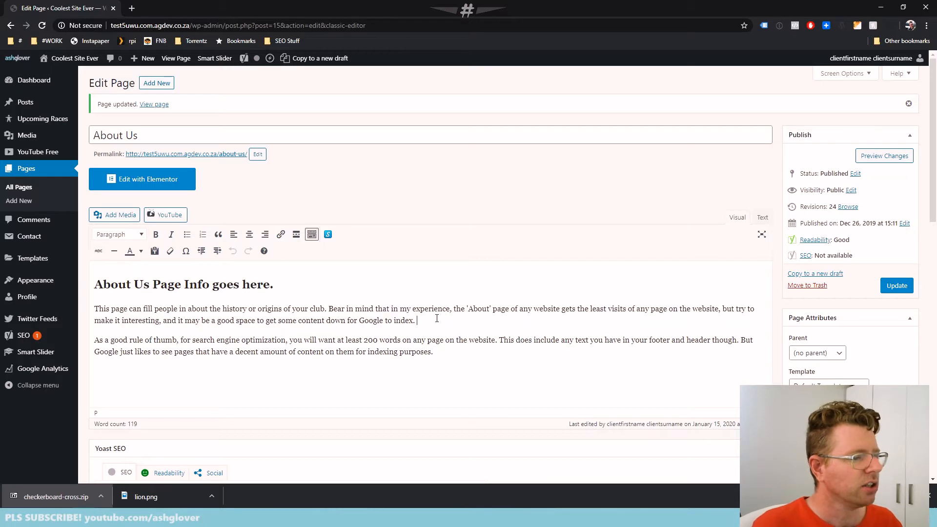
key("ctrl+v")
key("Return")
key("Return")
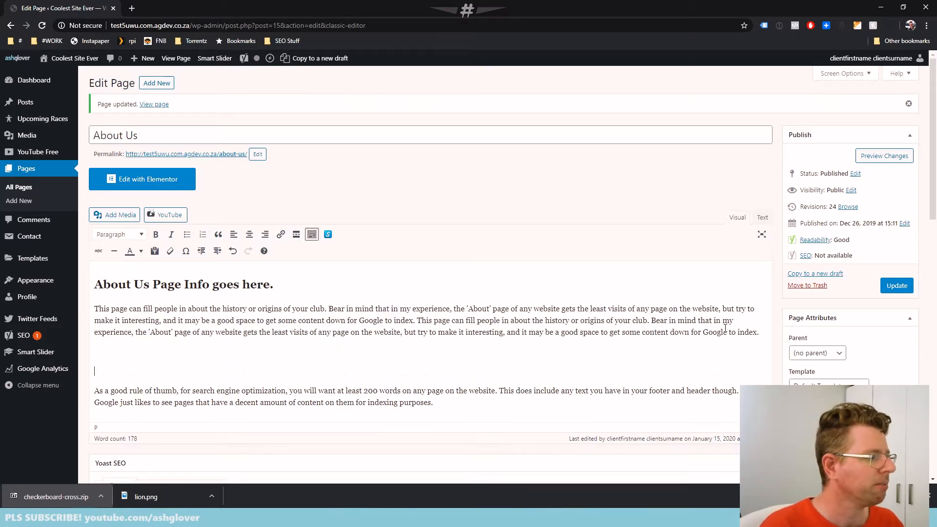
type("sfdkjsfdkl;fd;jkl")
key("Return")
key("shift+Down")
key("Delete")
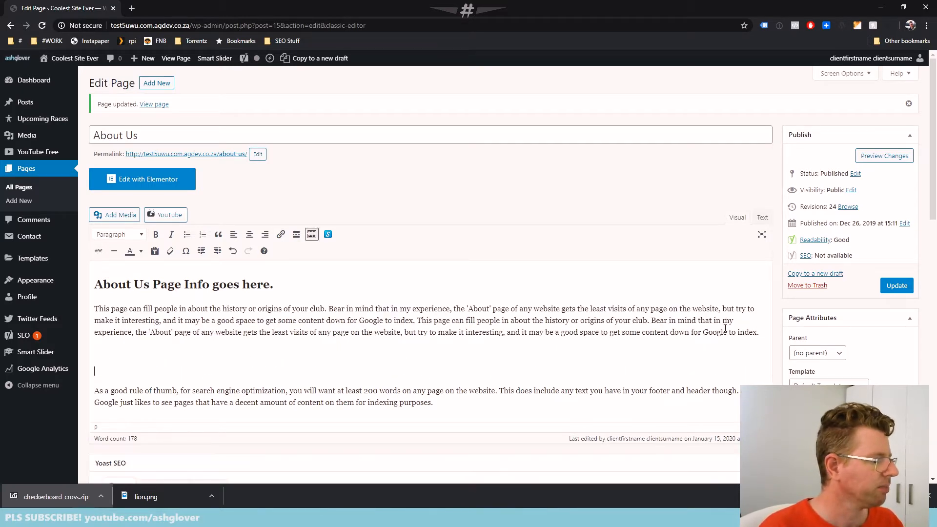
Update the About Us page and reload the live version to check the repeated text and blank lines
left_click(898, 281)
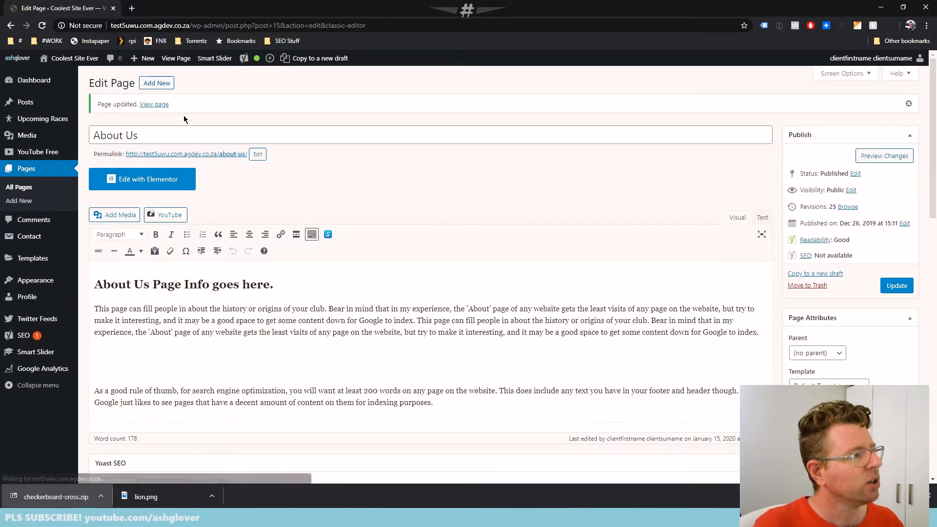
key("alt+Tab")
key("F5")
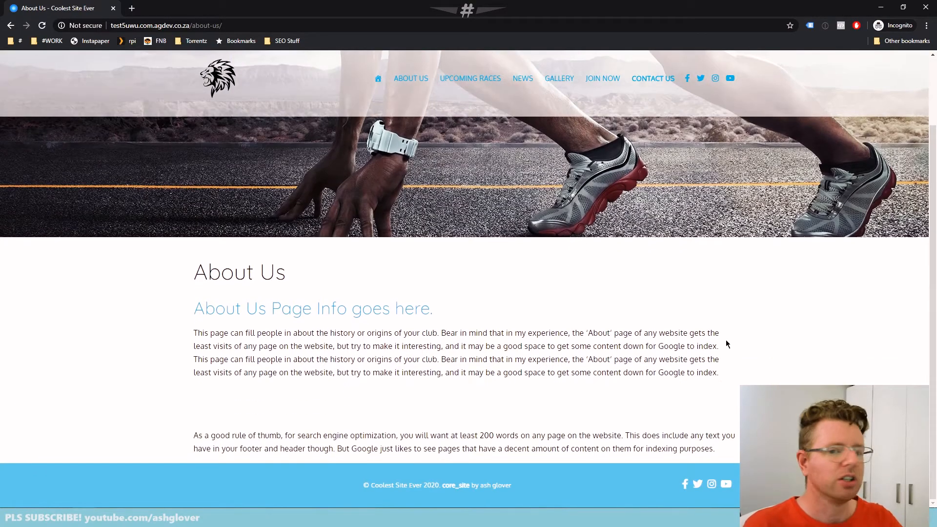
key("alt+Tab")
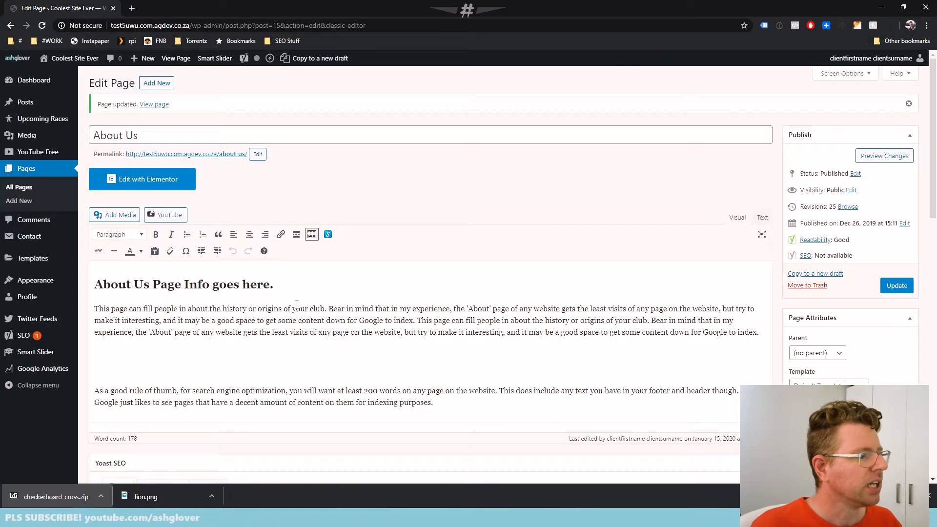
Upload flat,750x,075,f-pad,750x1000,f8f8f8.jpg from the Desktop's core_site Demos folder as new media for the page
left_click(302, 283)
key("Right")
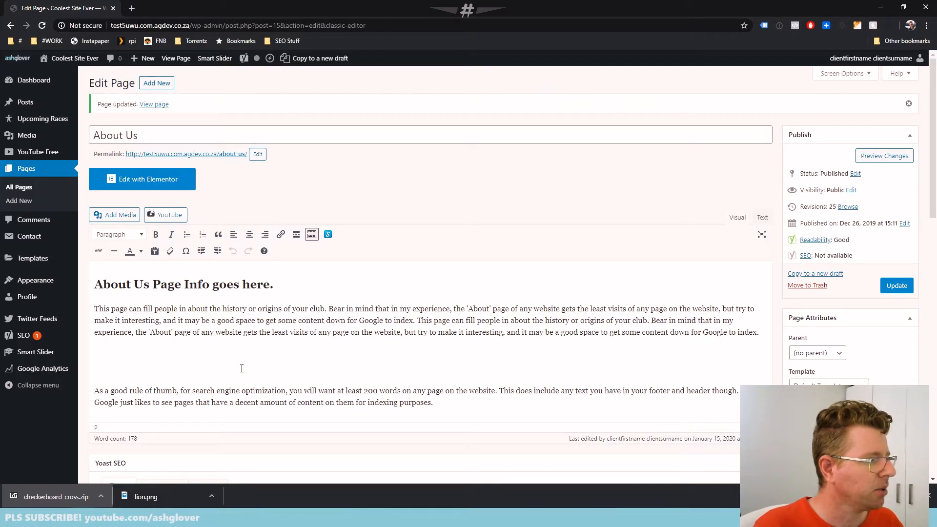
left_click(109, 214)
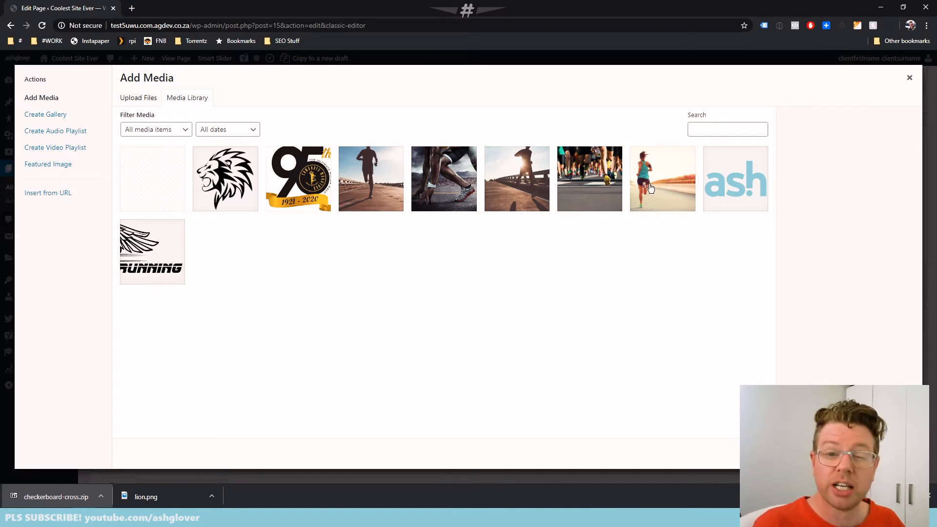
left_click(139, 100)
left_click(513, 270)
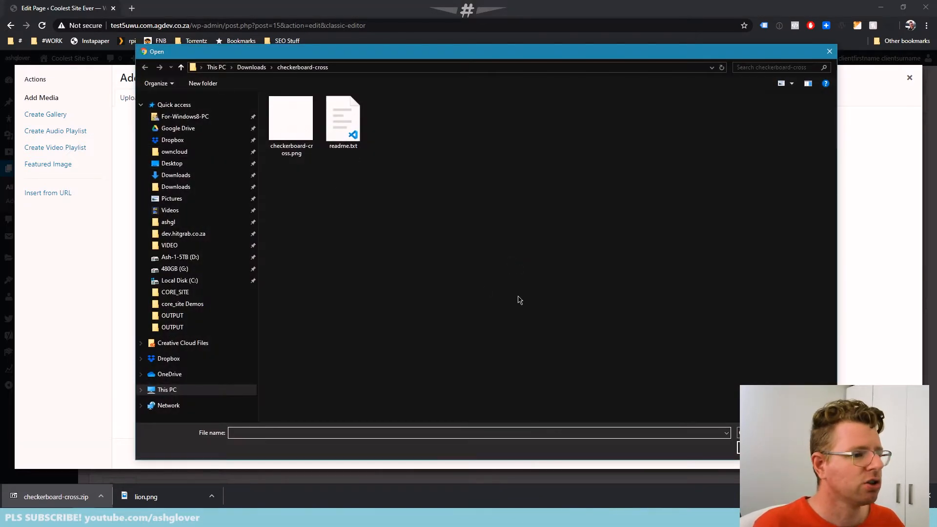
left_click(171, 163)
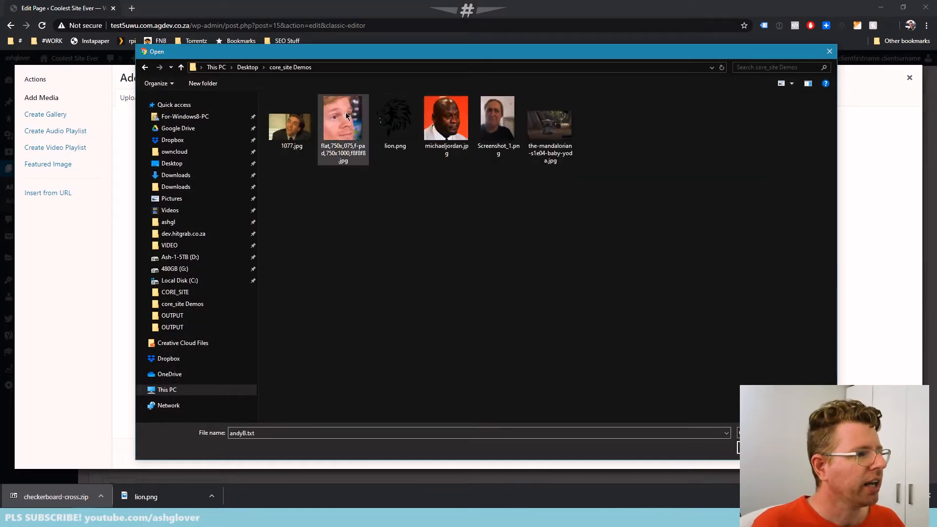
double_click(346, 115)
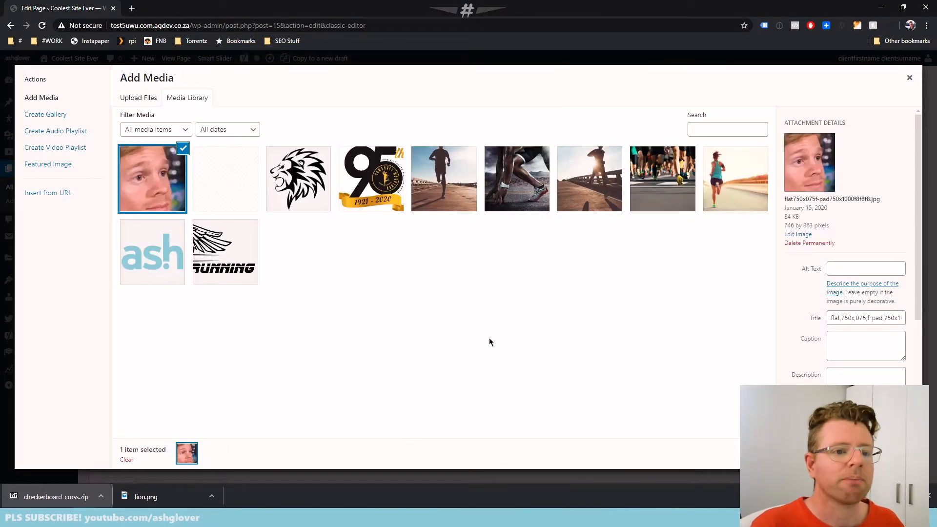
Set the uploaded image's alt text, title and description to "Blinking Meme Guy" and insert it into the page
left_click(859, 270)
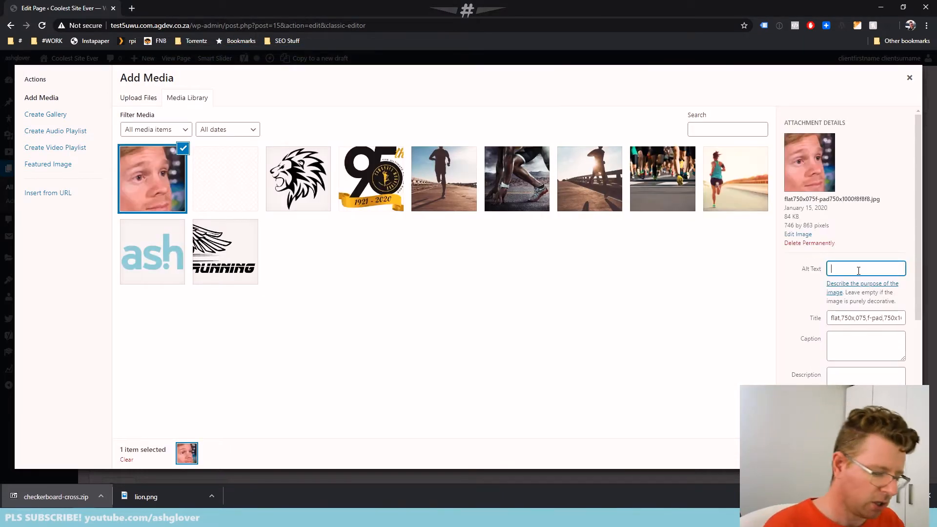
type("Blinking Meme Guy")
key("ctrl+a")
key("ctrl+c")
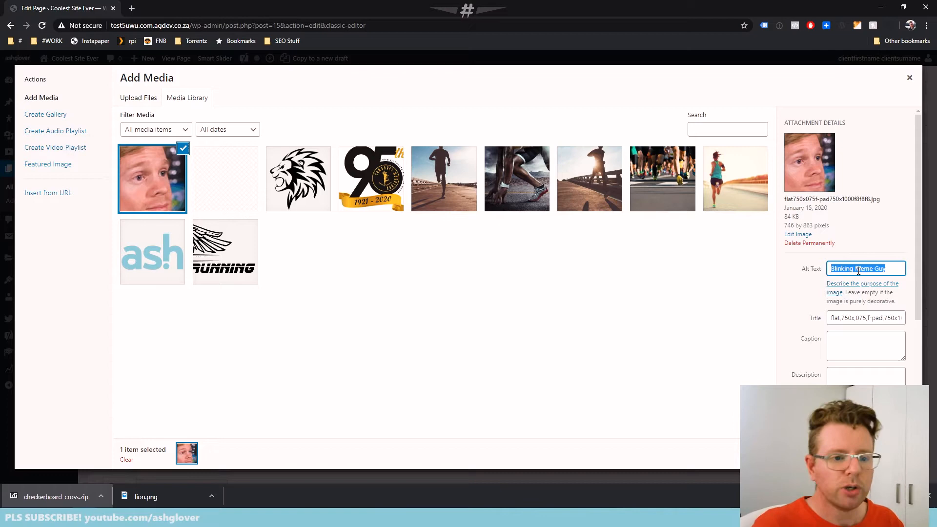
left_click(871, 317)
key("ctrl+a")
key("ctrl+v")
key("Tab")
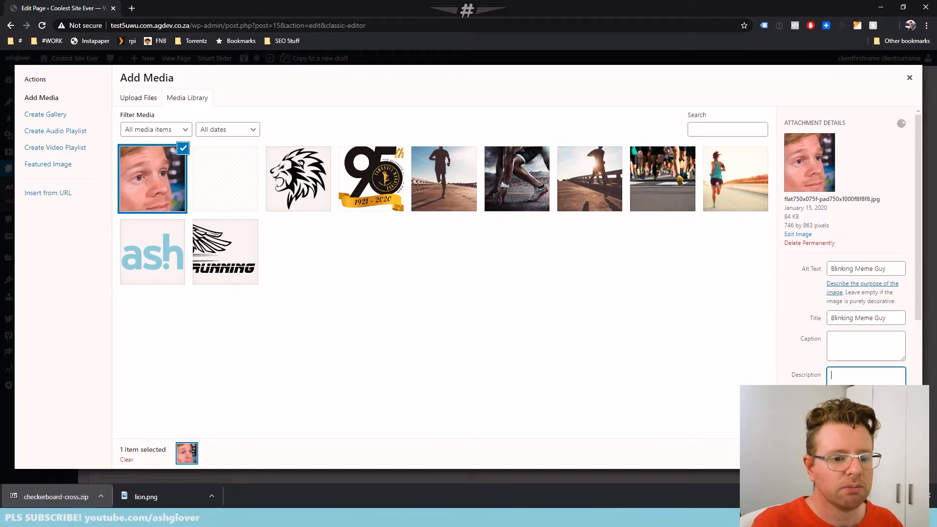
key("ctrl+v")
left_click(885, 454)
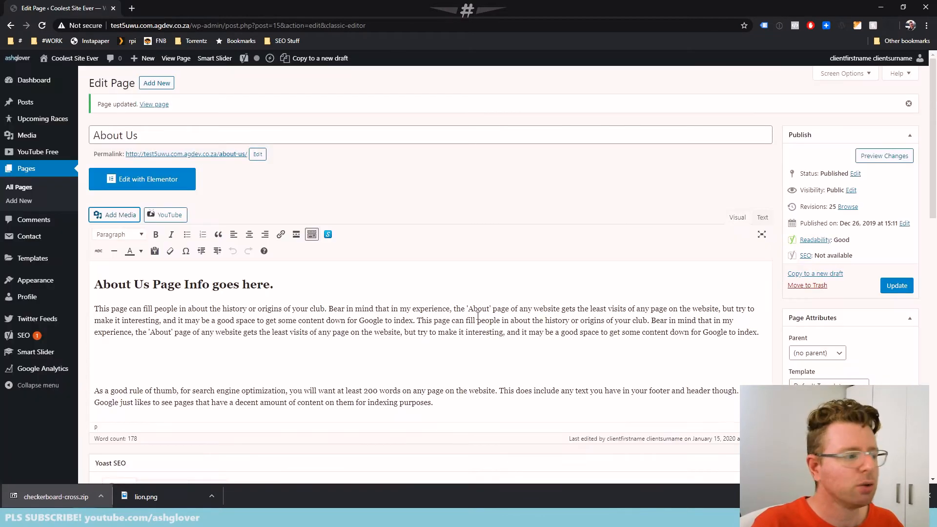
Update the About Us page with the inserted image and reload the live version to check how the image sits beside the text
scroll(460, 315, "down", 3)
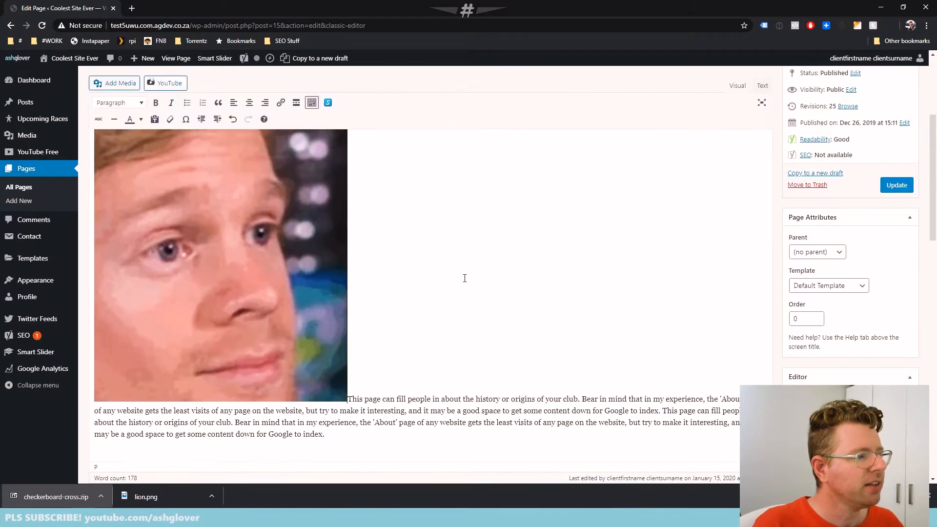
scroll(465, 278, "up", 1)
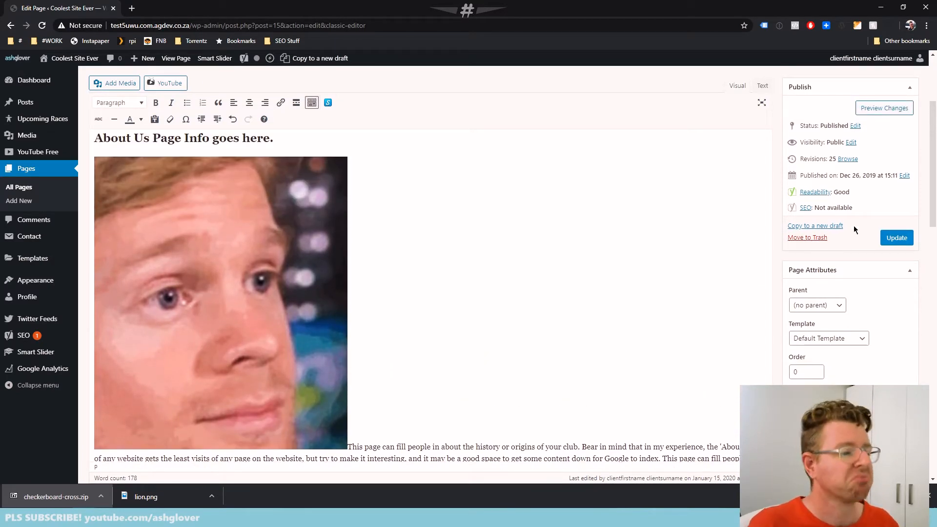
left_click(896, 238)
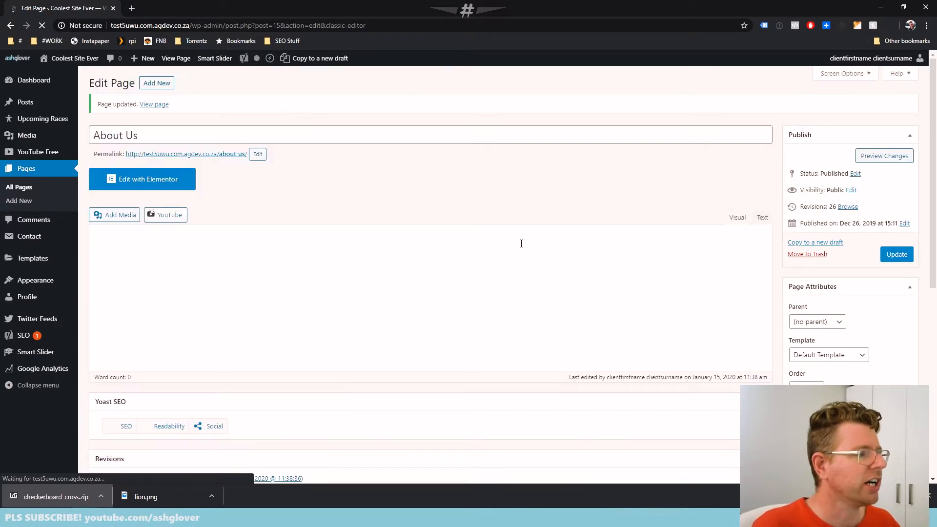
key("alt+Tab")
key("F5")
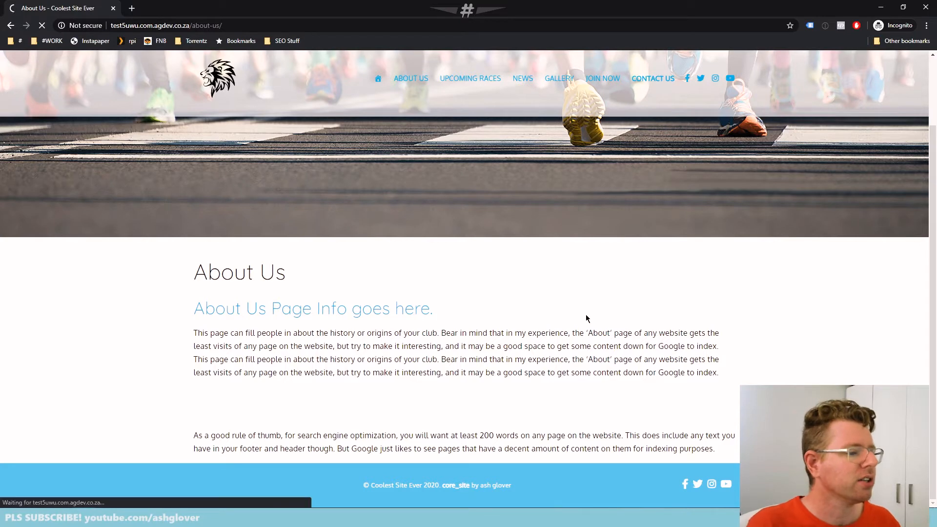
scroll(717, 300, "down", 5)
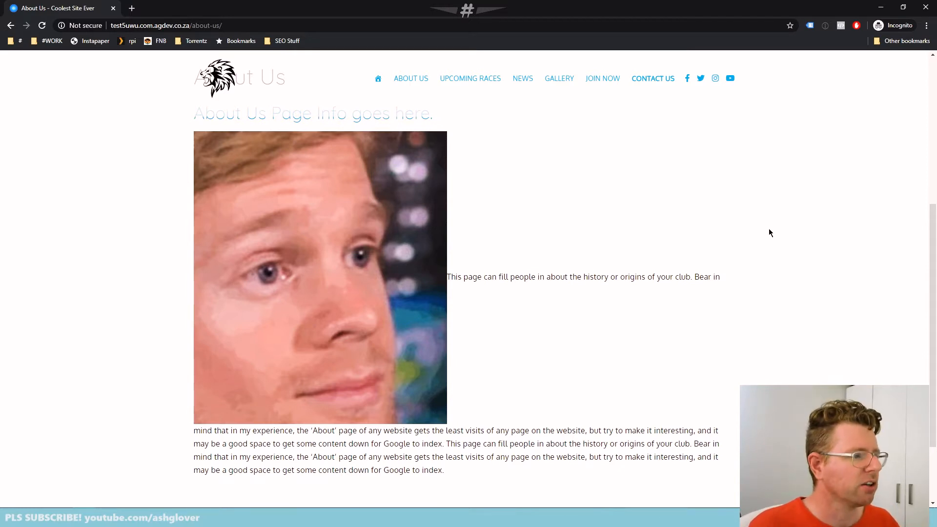
Back in the editor, try to put the first body paragraph on its own line below the image
key("alt+Tab")
scroll(492, 341, "down", 2)
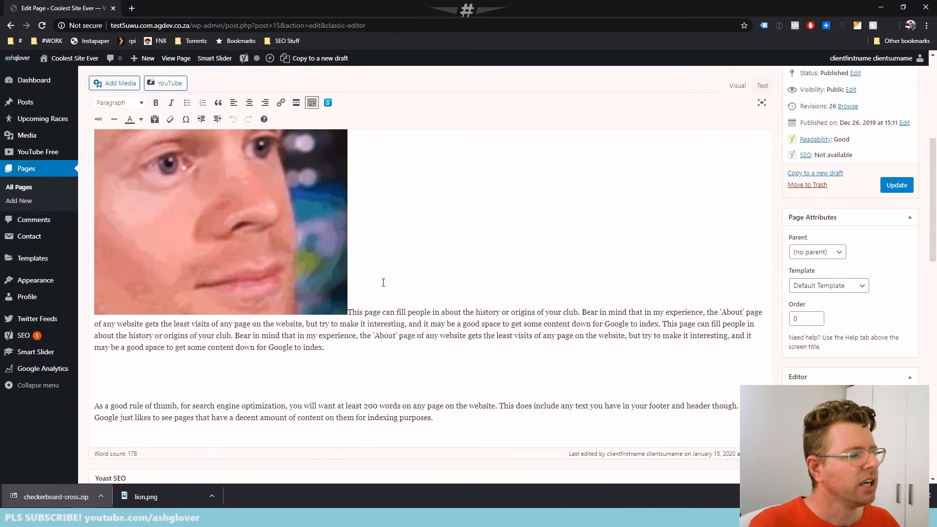
left_click(352, 303)
key("Return")
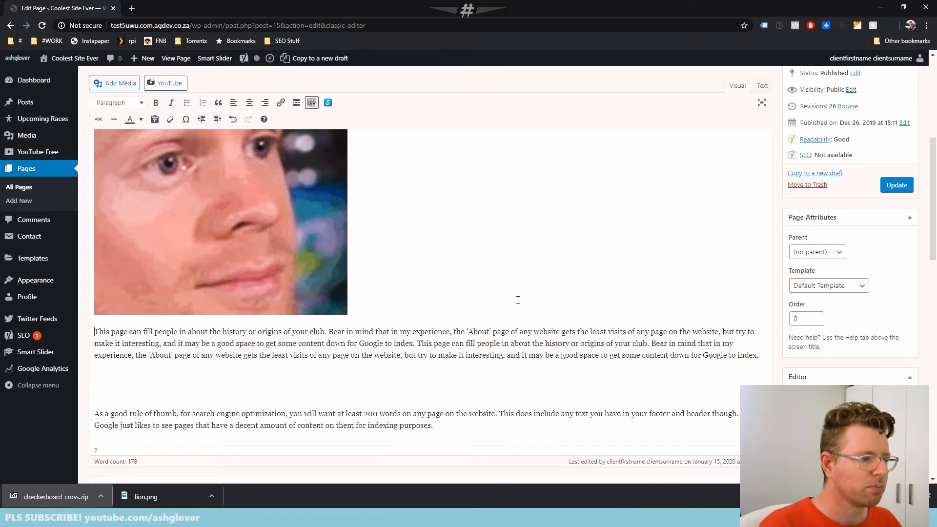
scroll(356, 282, "up", 3)
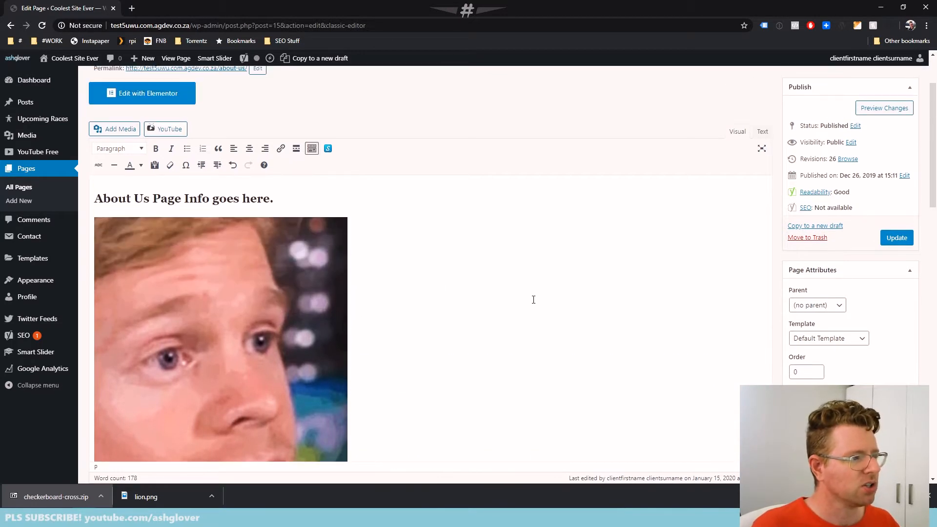
scroll(535, 301, "down", 2)
scroll(535, 301, "up", 1)
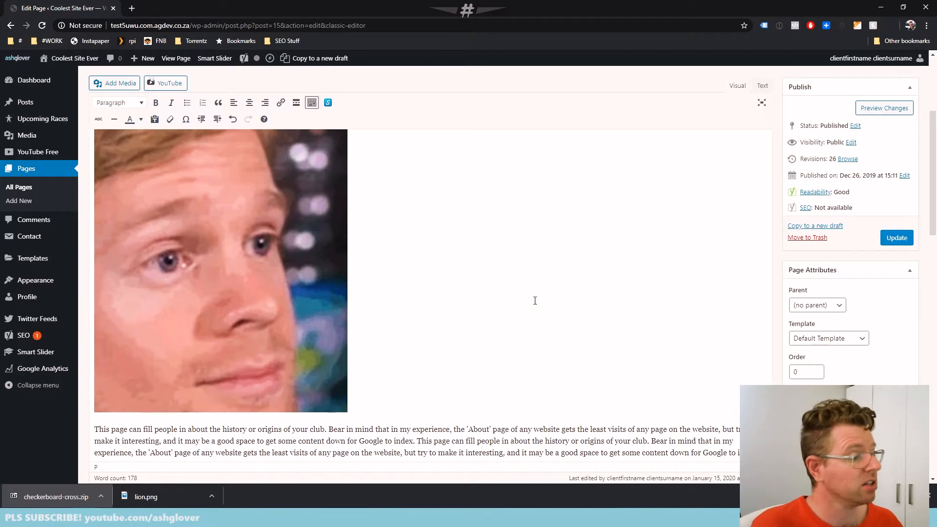
scroll(533, 302, "up", 2)
scroll(532, 302, "down", 2)
scroll(531, 304, "up", 2)
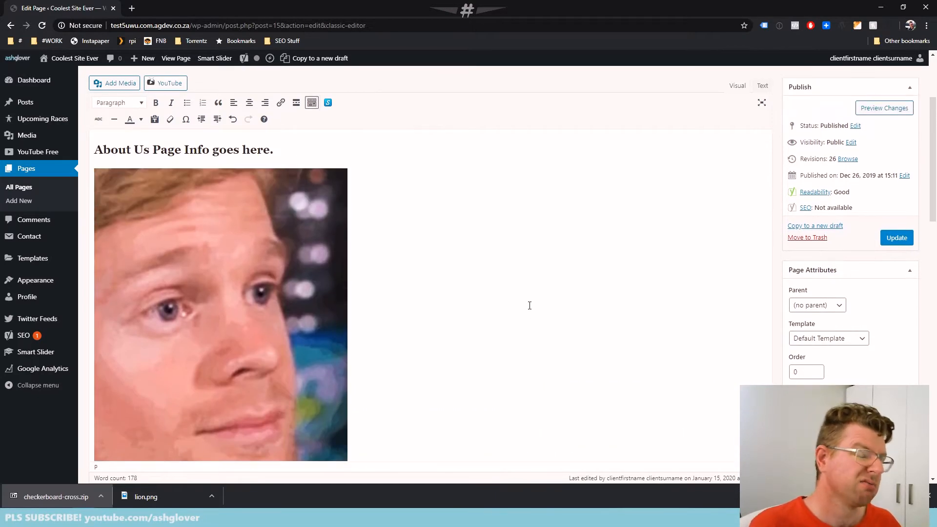
scroll(530, 305, "down", 1)
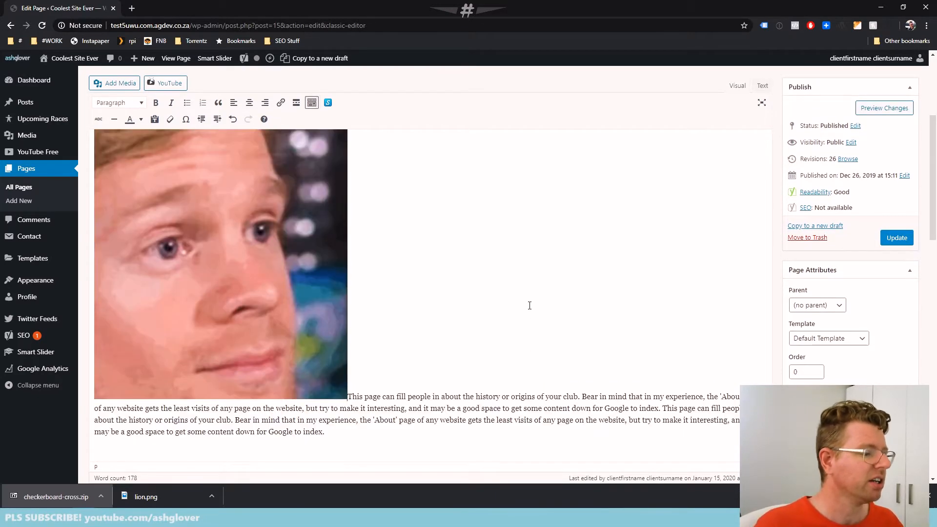
Align the image left with the text wrapping beside it, and shrink it proportionally to less than half its width
left_click(230, 213)
scroll(240, 243, "up", 2)
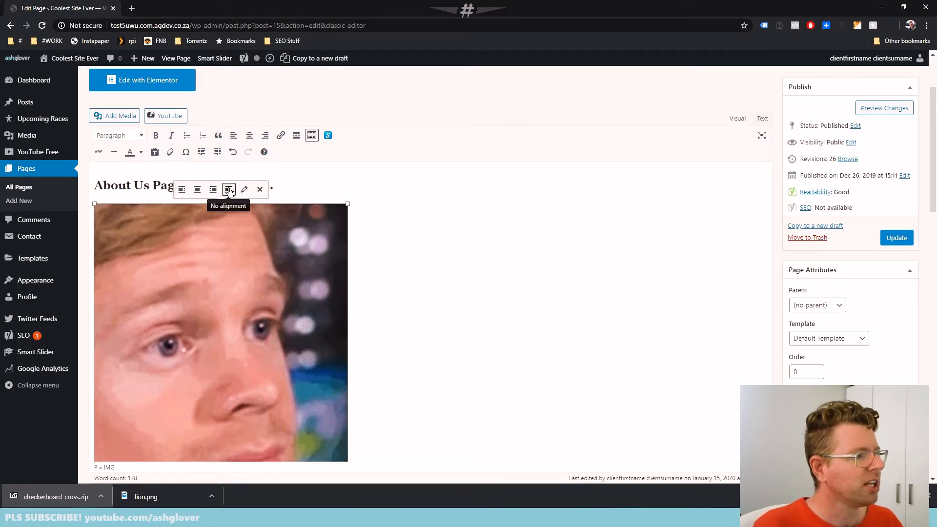
left_click(182, 189)
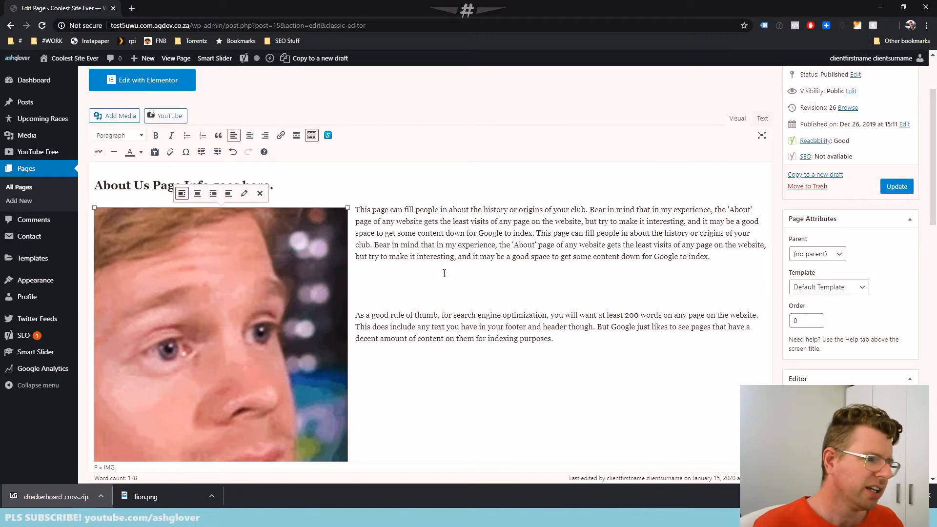
scroll(425, 279, "down", 2)
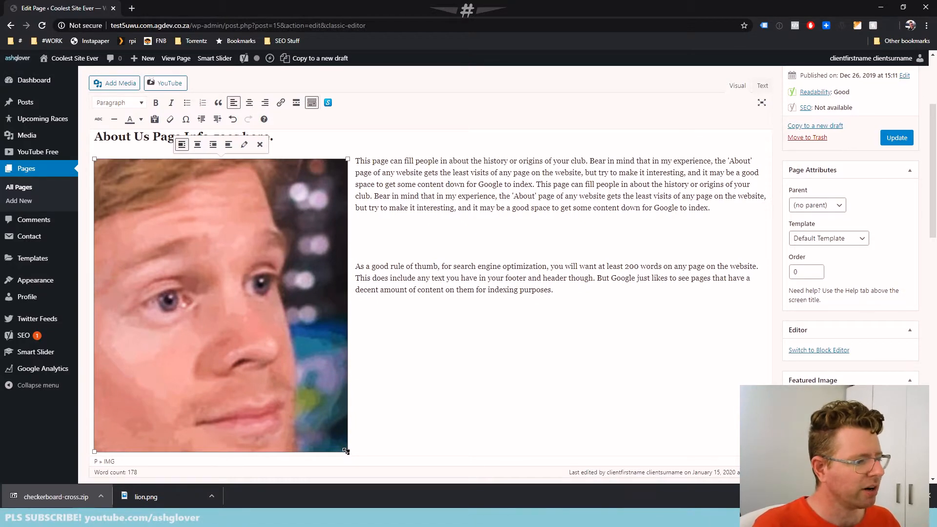
left_click_drag(346, 451, 205, 282)
left_click(323, 227)
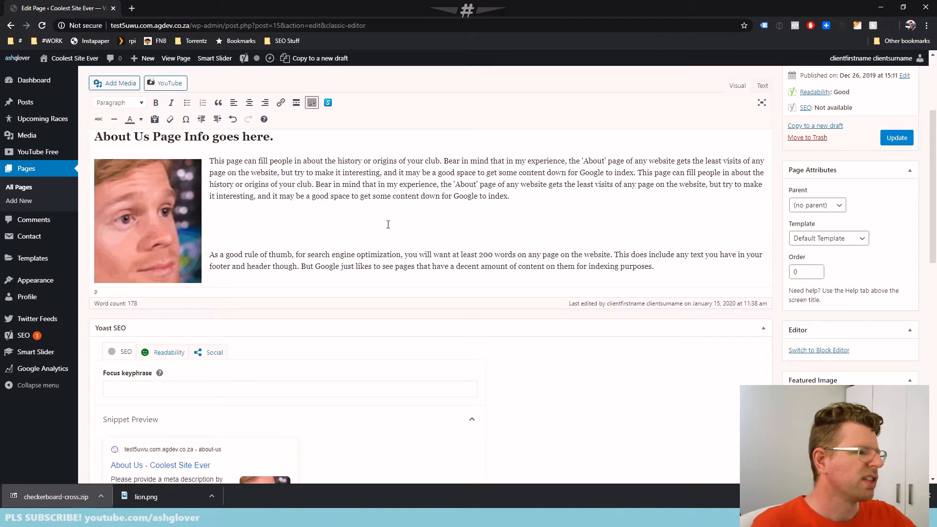
Update the About Us page and reload the live version to check the smaller, left-aligned image
scroll(356, 235, "down", 1)
scroll(334, 235, "up", 2)
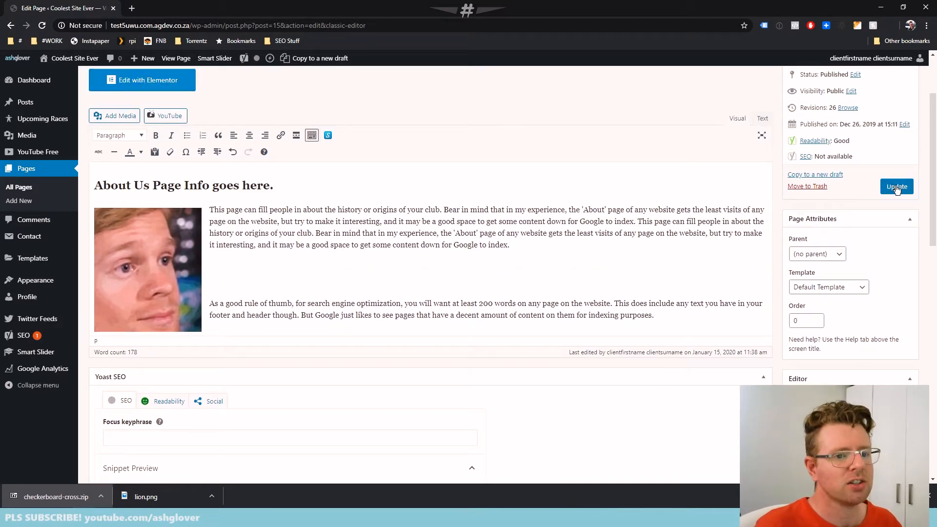
left_click(898, 189)
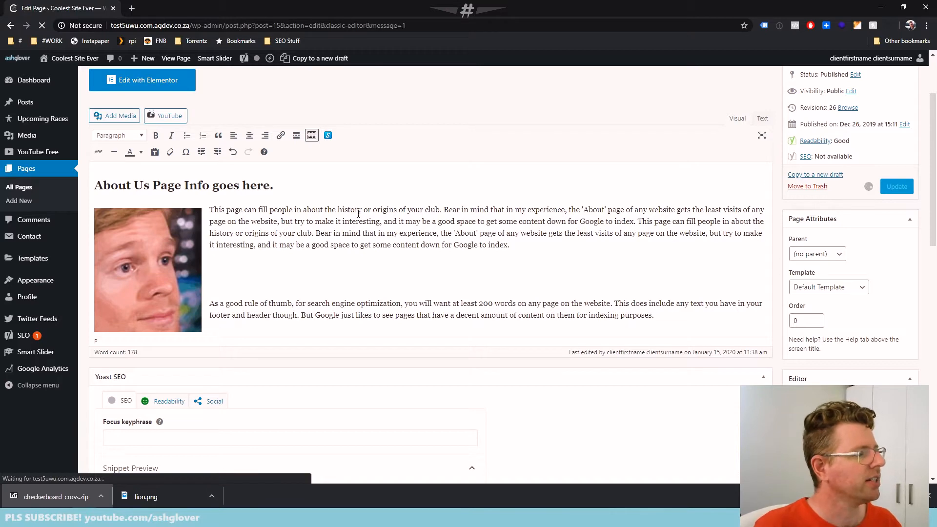
key("alt+Tab")
key("F5")
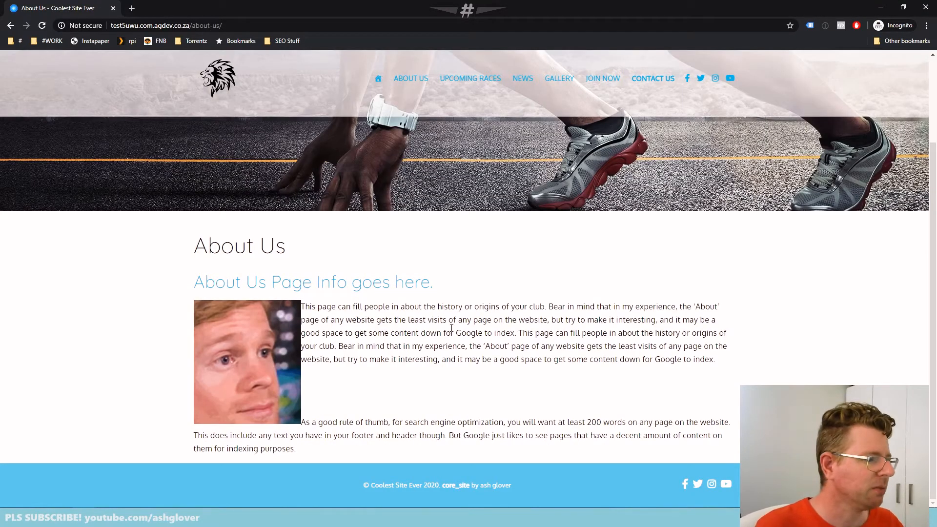
Return to the page editor and align the image right of the text
key("alt+Tab")
left_click(155, 345)
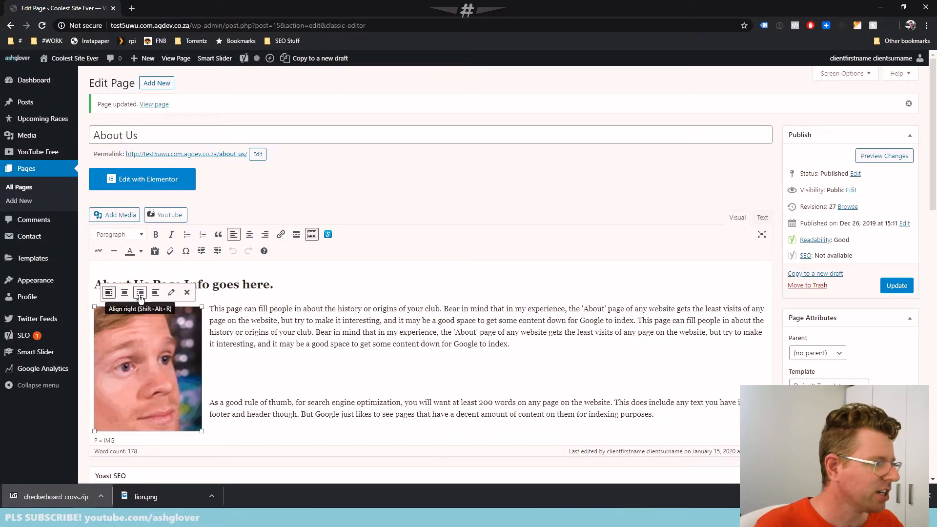
left_click(140, 292)
Update the About Us page and reload the live version to check the right-aligned image
left_click(893, 286)
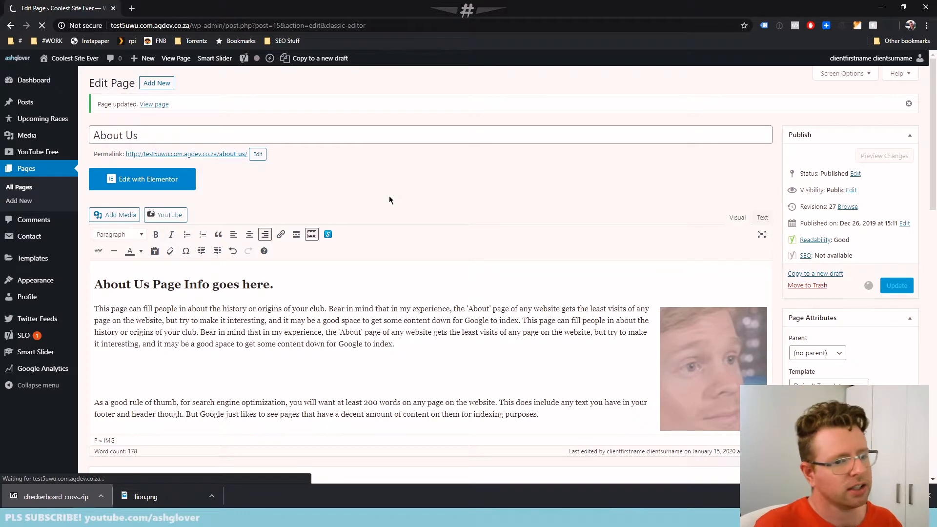
key("alt+Tab")
key("F5")
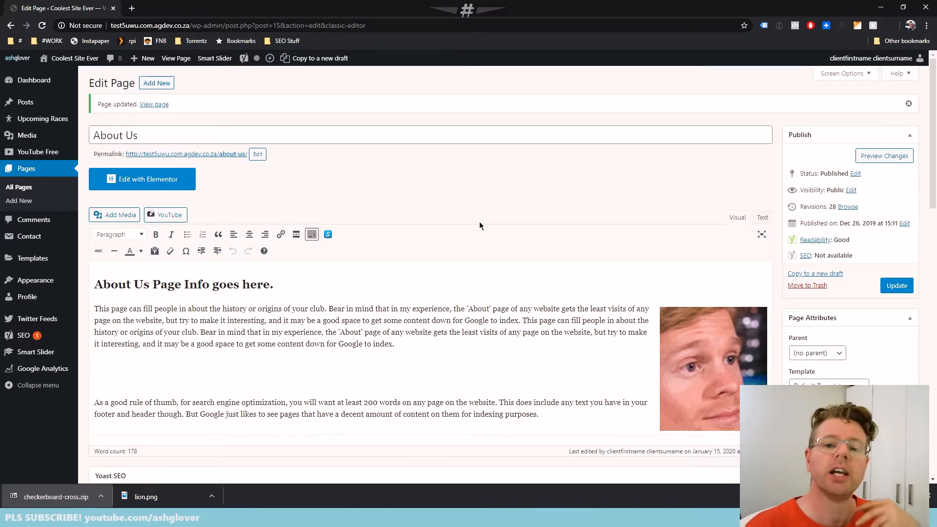
Review the About Us page's revision history and open the revision from January 15, 2020 @ 11:38:36 for comparison
scroll(518, 227, "down", 15)
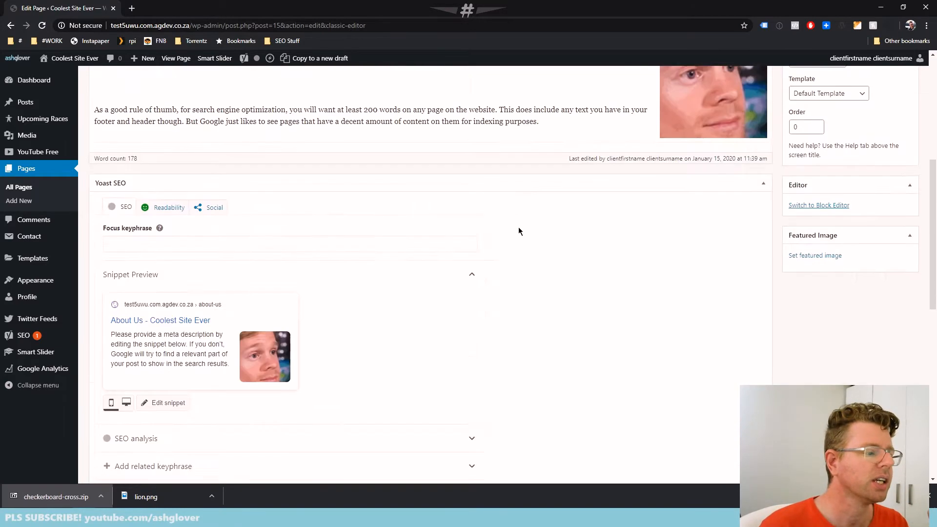
scroll(511, 264, "down", 2)
scroll(511, 264, "up", 1)
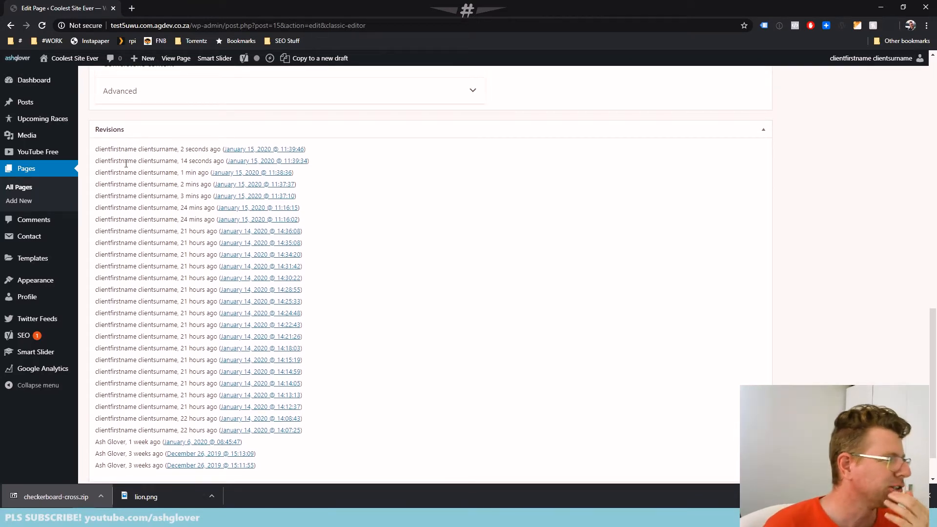
scroll(143, 110, "down", 1)
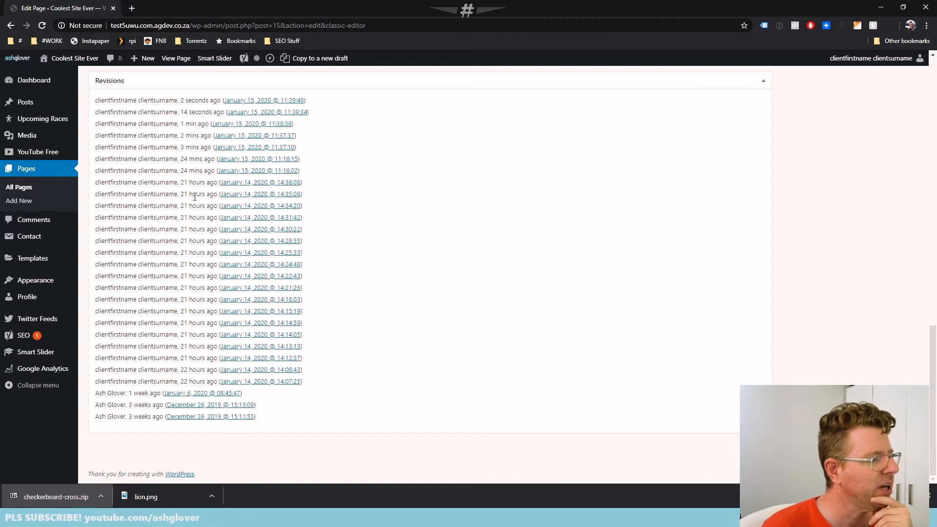
scroll(405, 257, "up", 2)
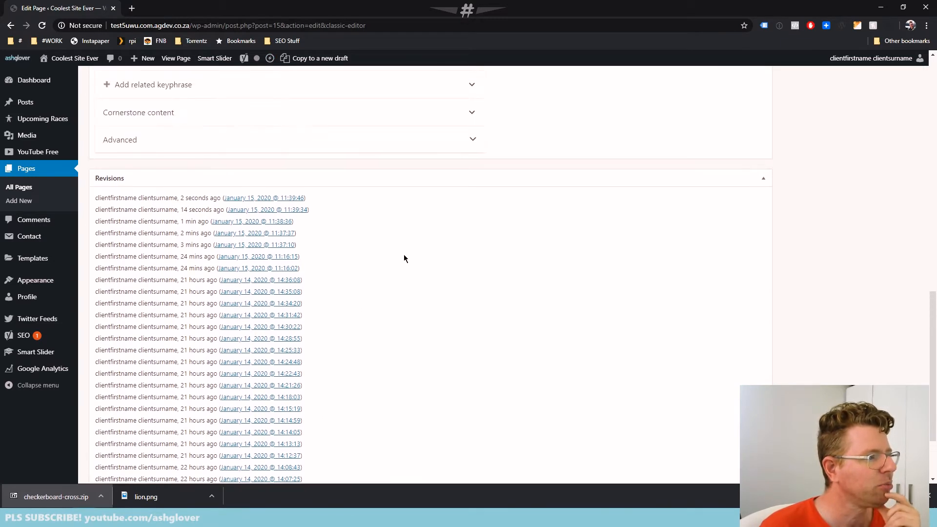
scroll(404, 258, "down", 2)
scroll(403, 258, "up", 2)
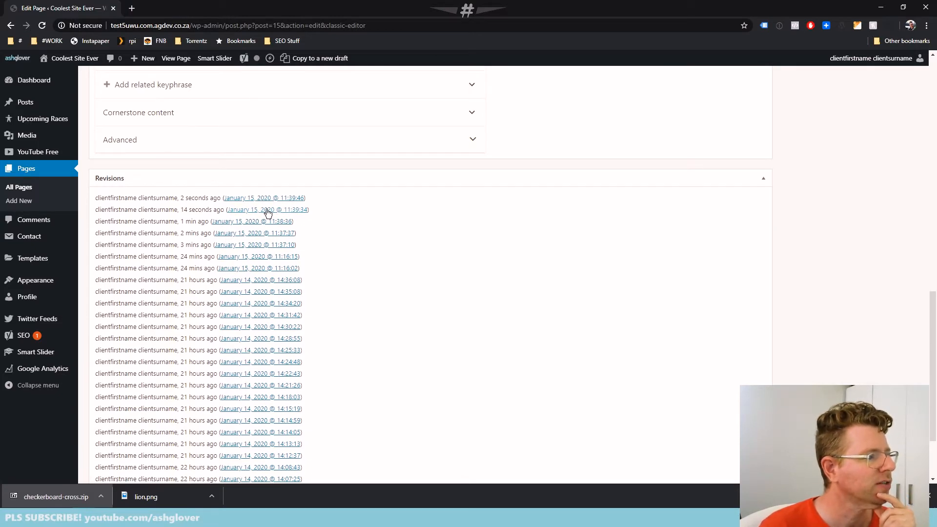
left_click(239, 225)
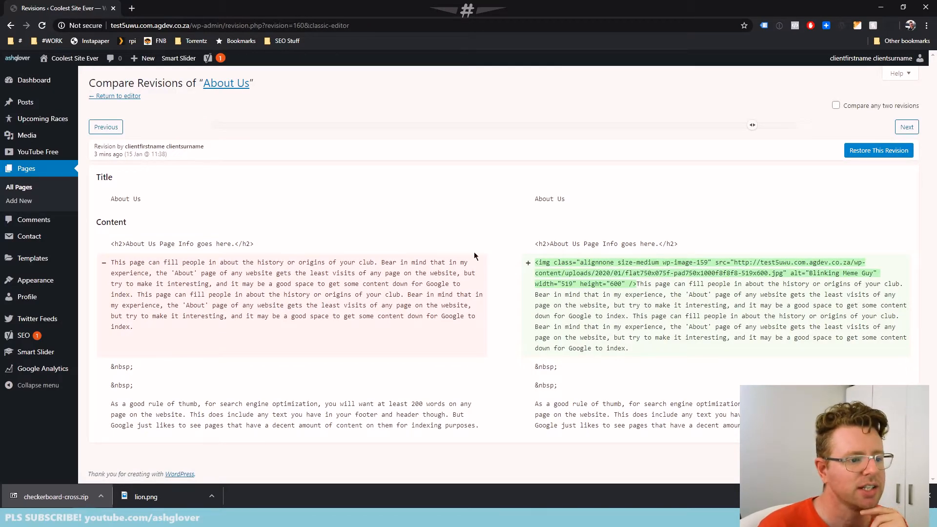
Go back two revisions to the January 15, 2020 @ 11:37:10 one, restore it and update the page
left_click(116, 133)
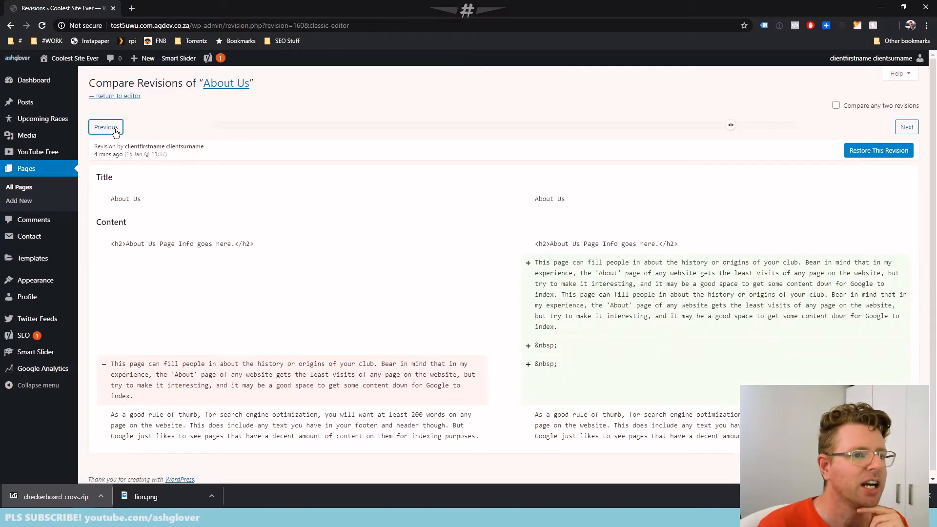
left_click(115, 133)
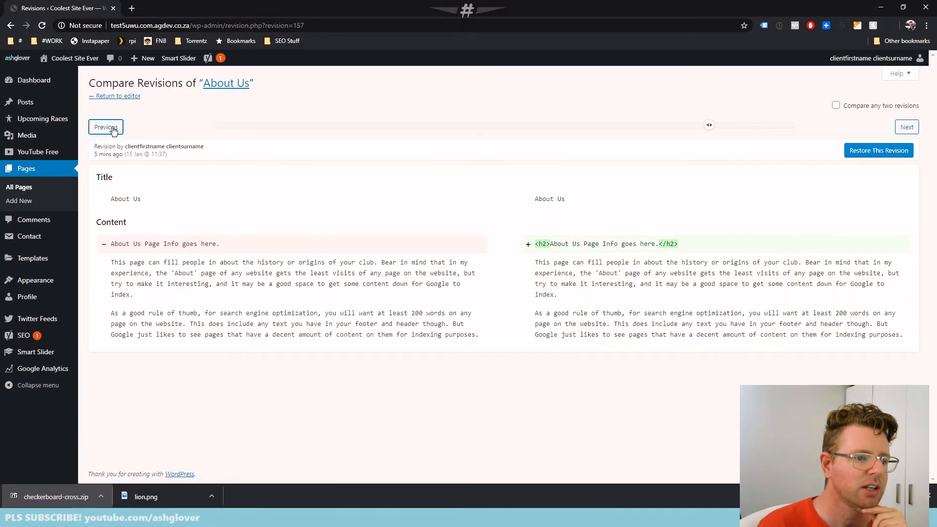
left_click(879, 151)
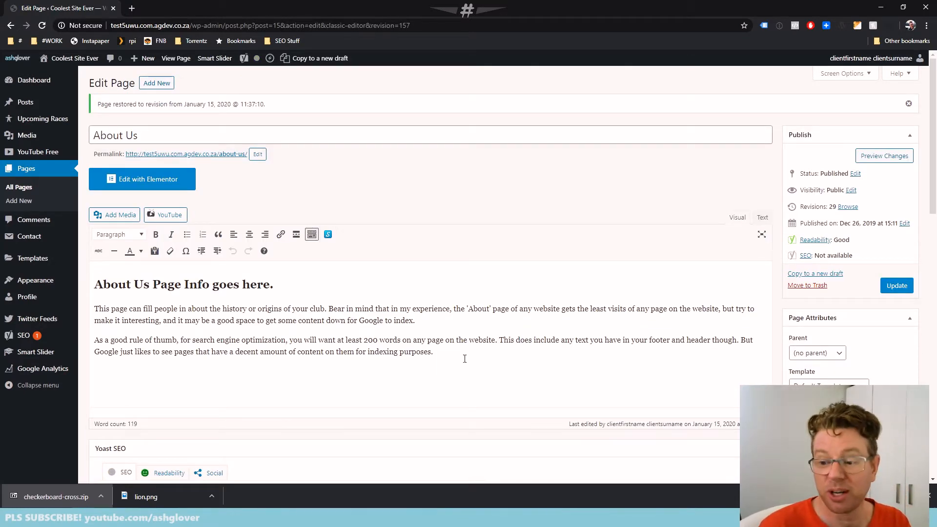
left_click(896, 286)
Check the most recent entries in the restored page's revision history
scroll(520, 374, "down", 5)
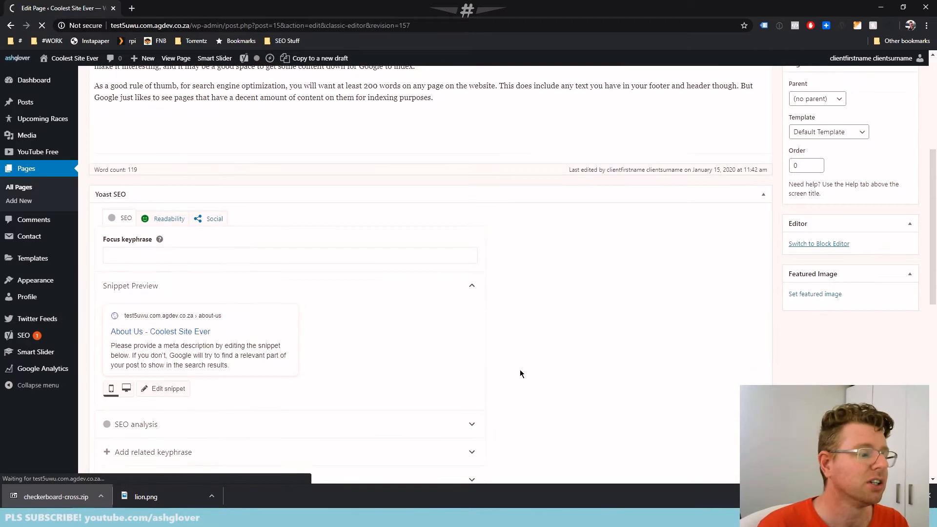
scroll(464, 372, "down", 8)
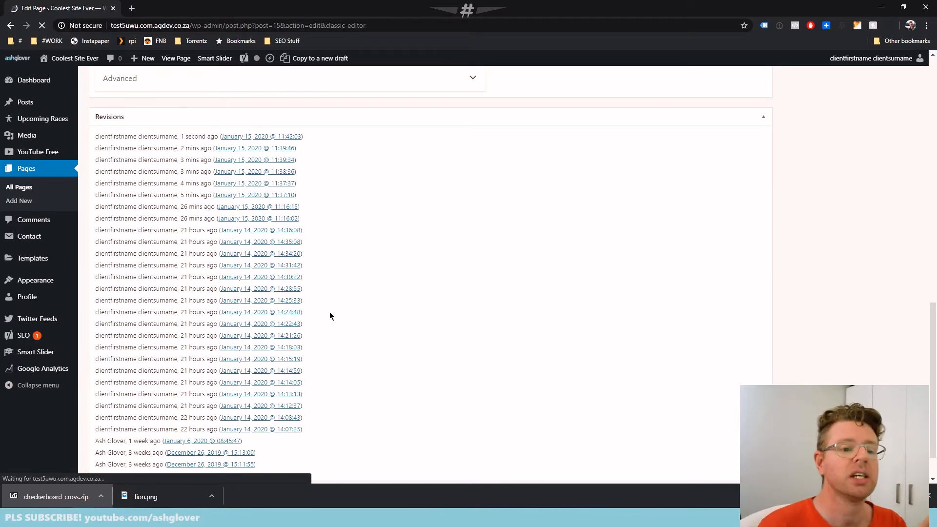
scroll(451, 334, "down", 10)
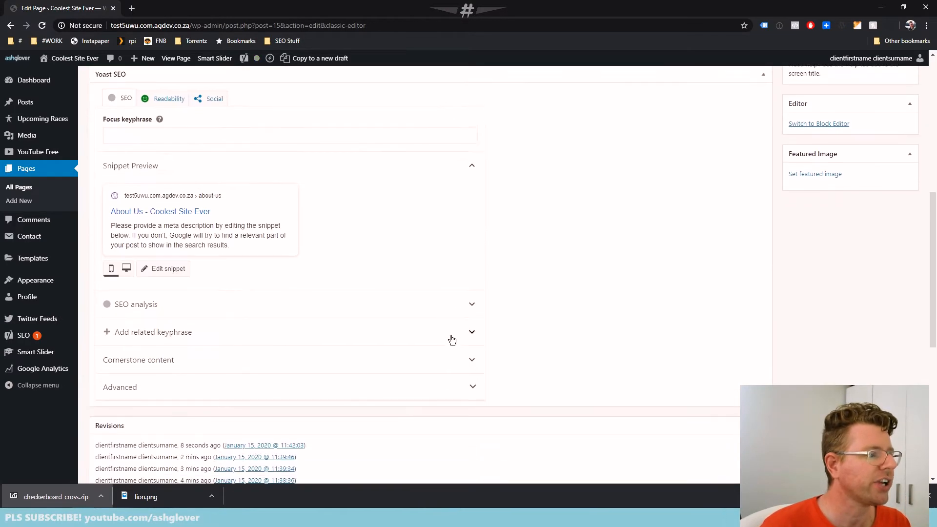
scroll(455, 320, "down", 2)
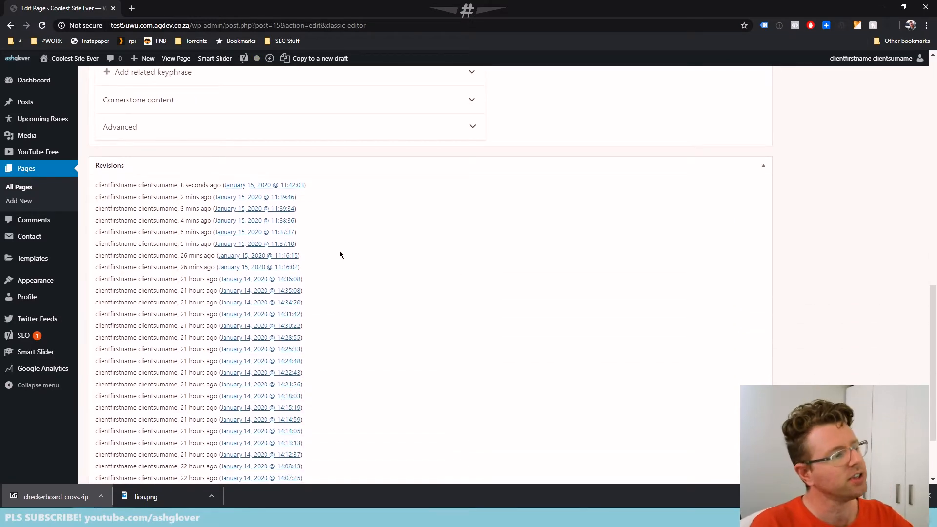
scroll(443, 336, "up", 13)
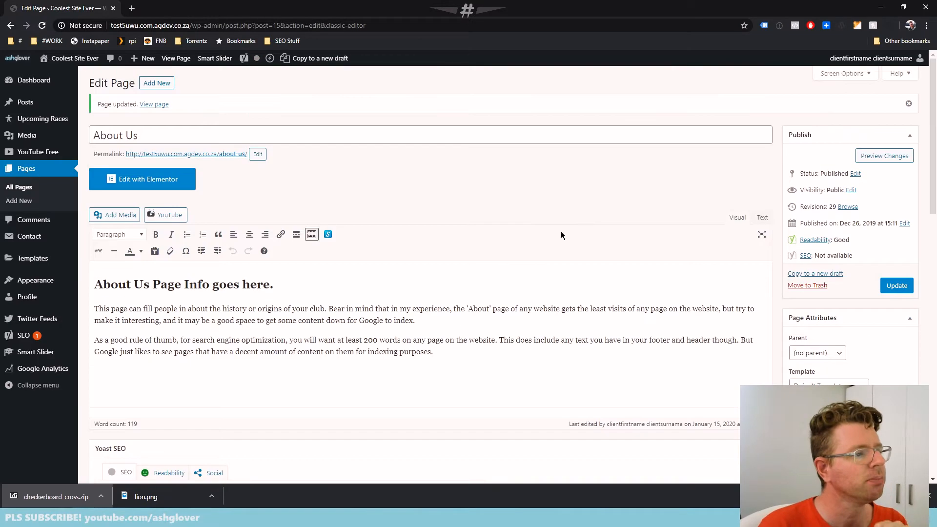
Check in the page's screen options that the Revisions box is enabled, and close the options again
left_click(834, 74)
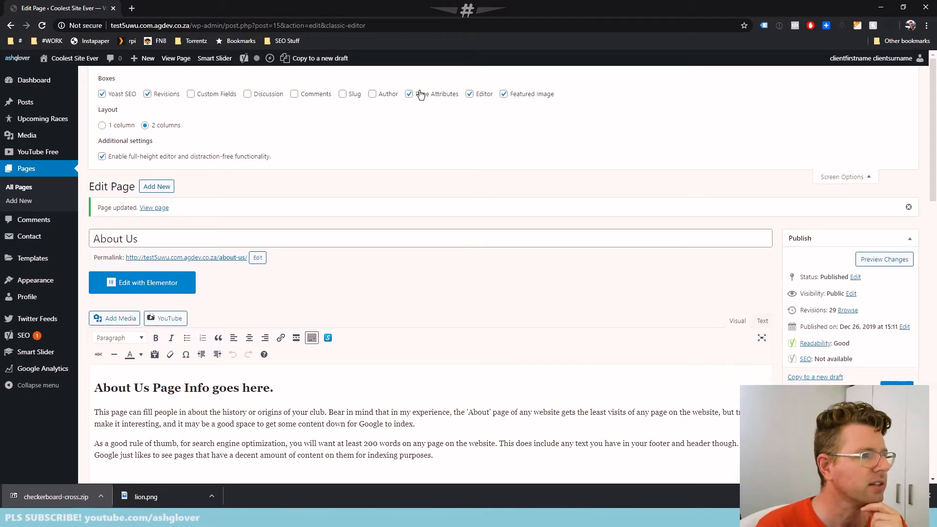
double_click(166, 96)
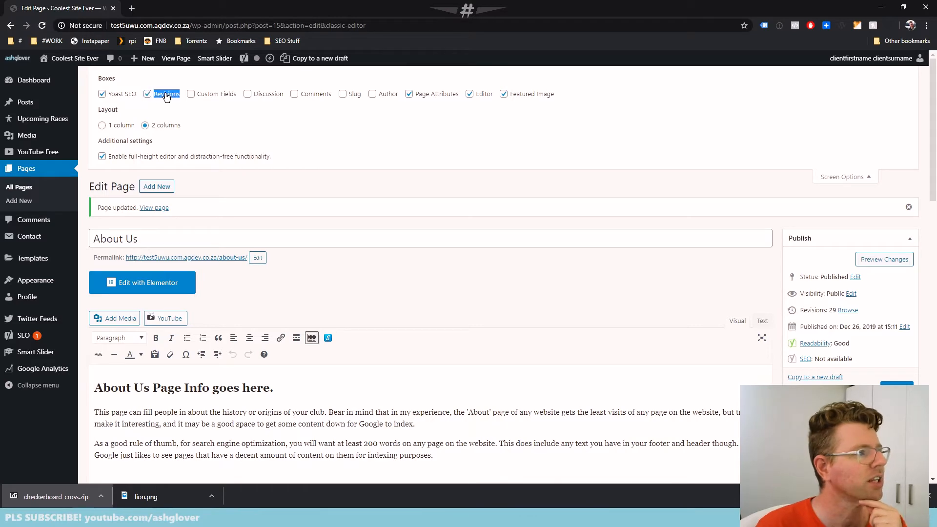
left_click(841, 177)
Review the full list of dated revisions in the Revisions box beneath the About Us page editor
scroll(482, 279, "down", 1)
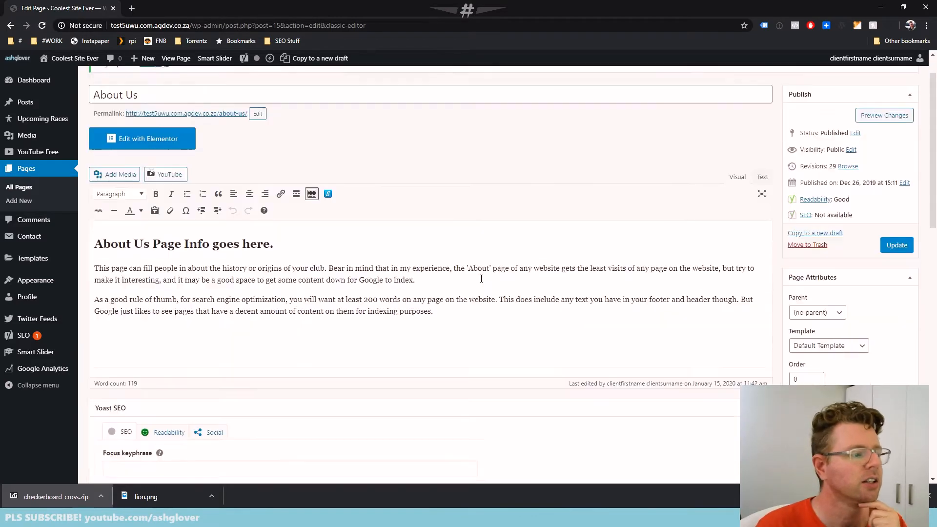
scroll(473, 283, "down", 13)
scroll(210, 391, "up", 3)
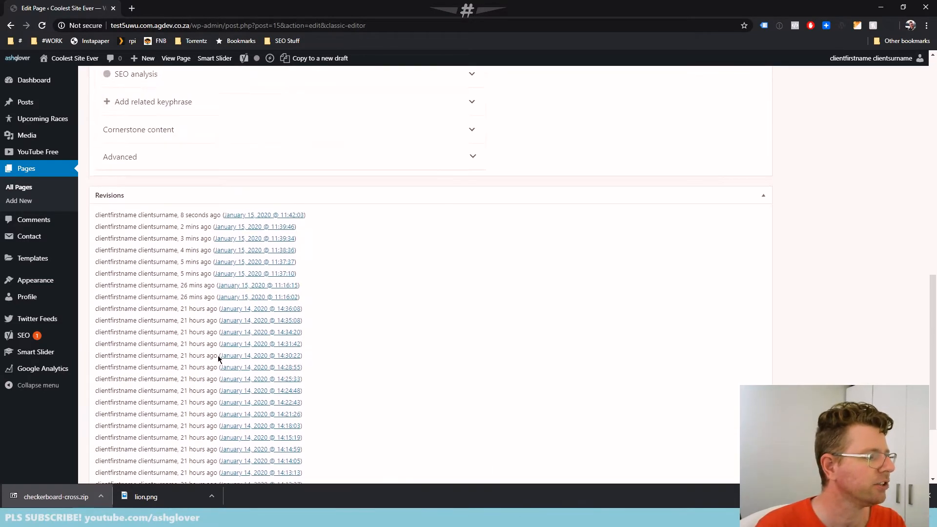
scroll(218, 356, "up", 2)
scroll(215, 391, "down", 5)
scroll(236, 361, "up", 1)
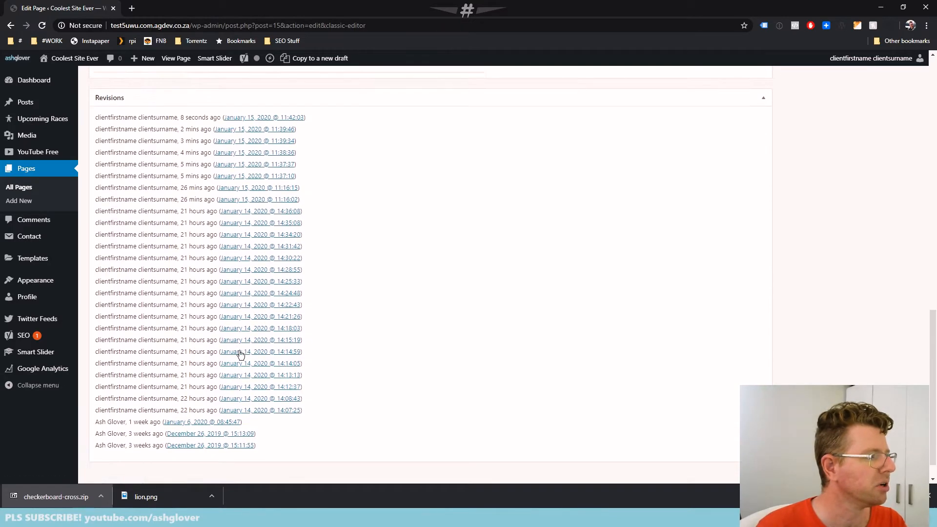
scroll(240, 353, "up", 1)
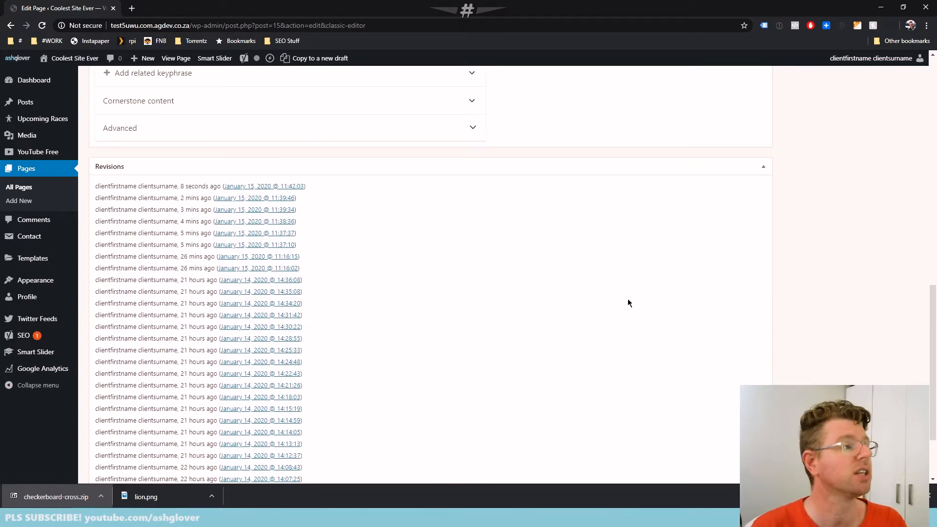
scroll(575, 312, "up", 11)
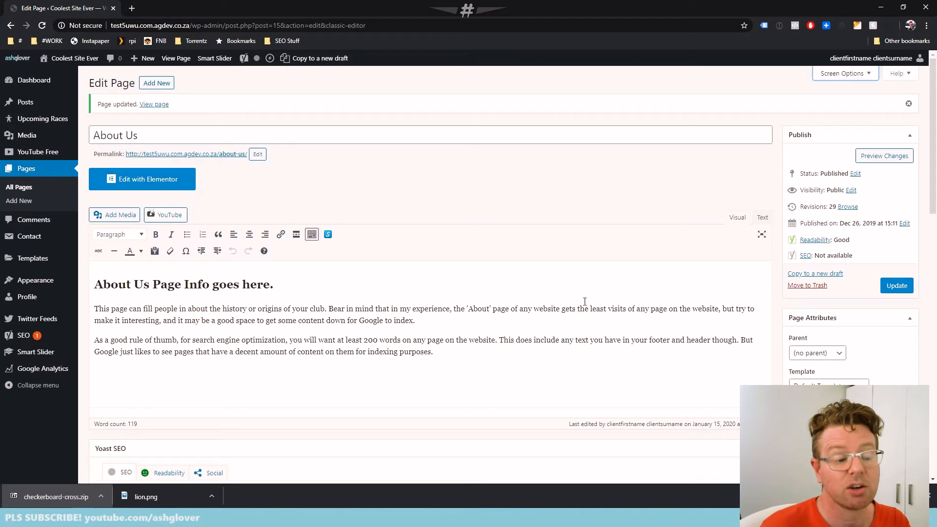
Open the About Us page in Elementor and open the settings of its existing text section
left_click(316, 288)
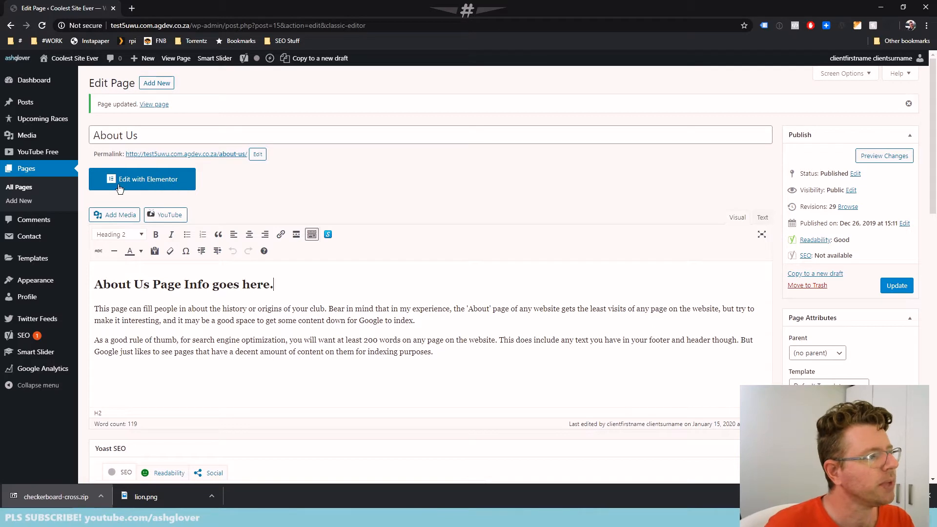
left_click(155, 183)
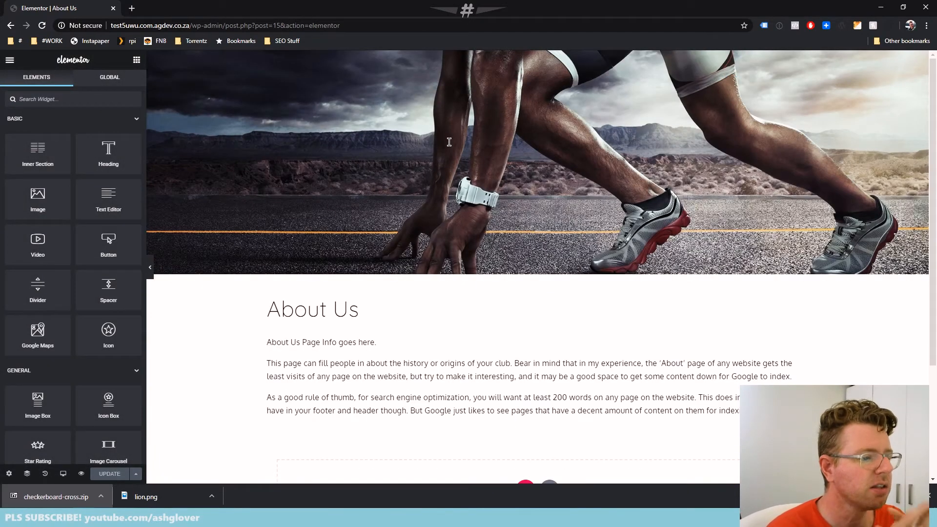
scroll(374, 312, "down", 3)
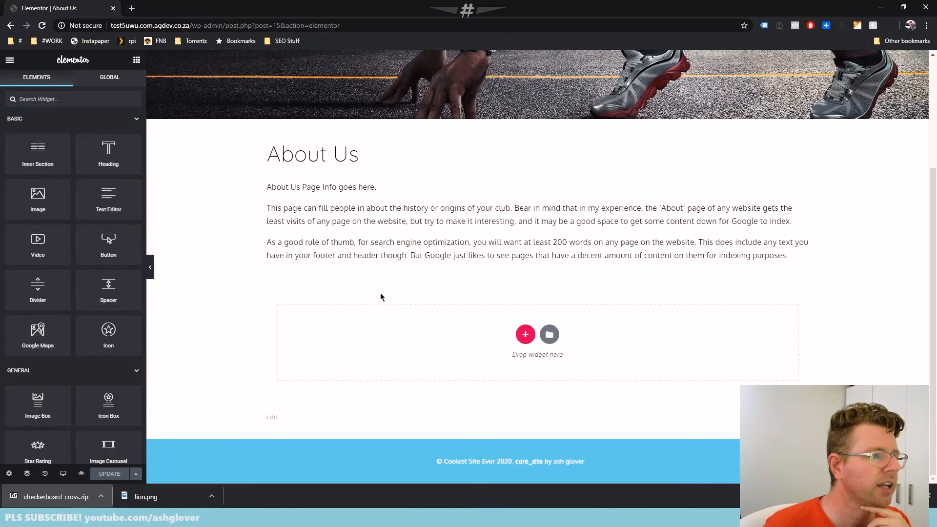
scroll(380, 293, "up", 1)
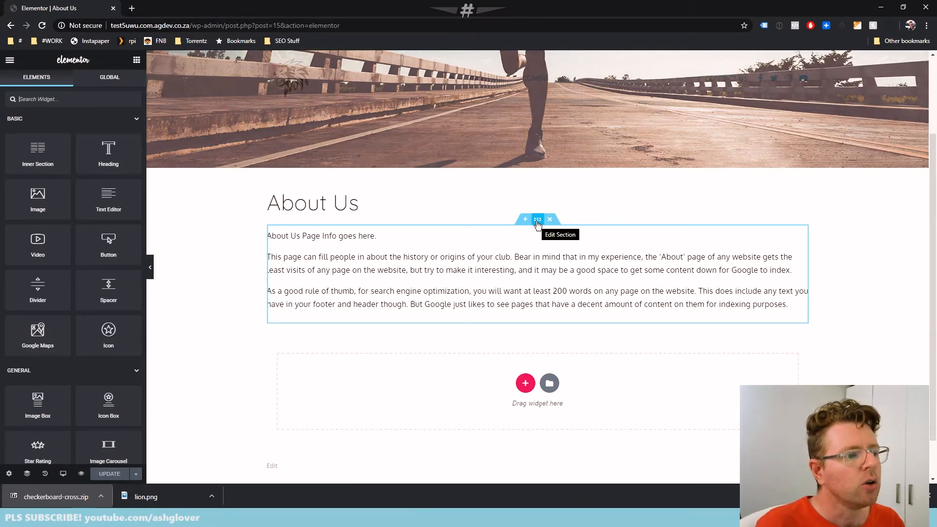
left_click(537, 224)
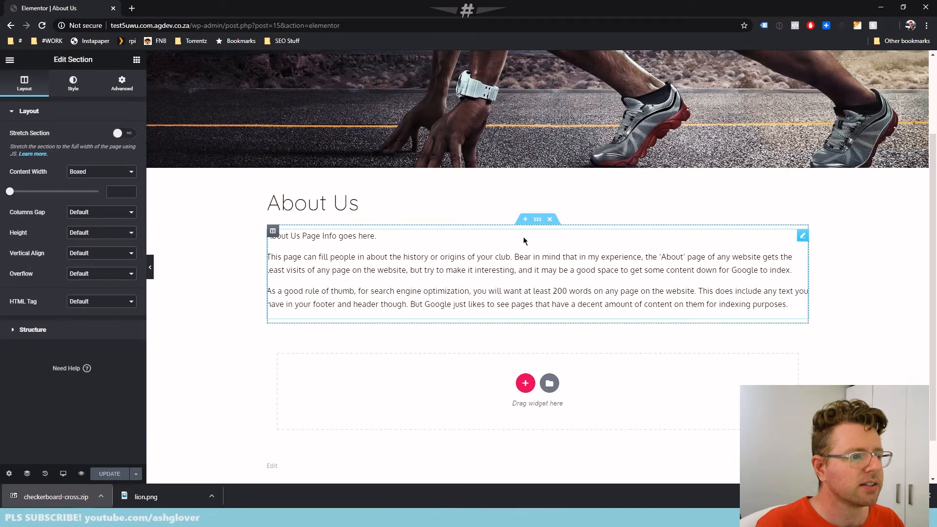
left_click_drag(538, 224, 519, 285)
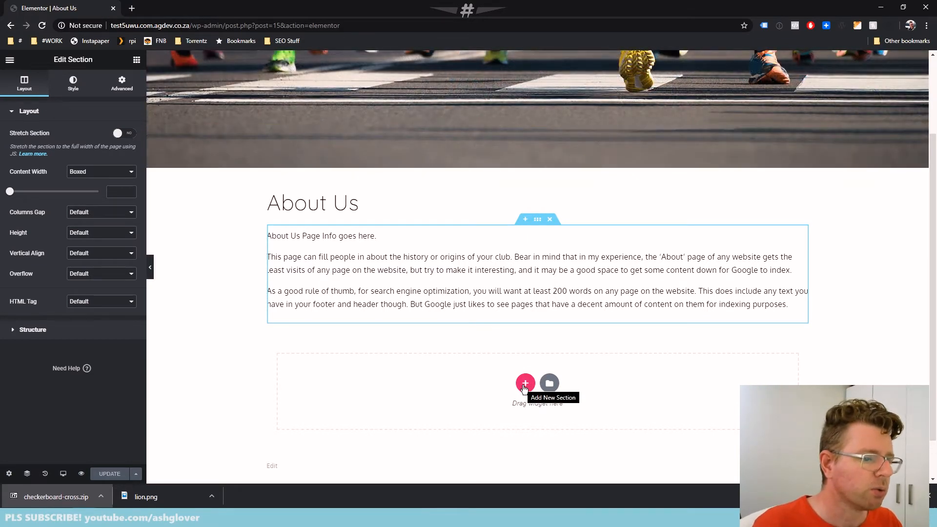
Add a two-column section below the page text, followed by a section with three equal columns
left_click(524, 383)
scroll(523, 385, "down", 2)
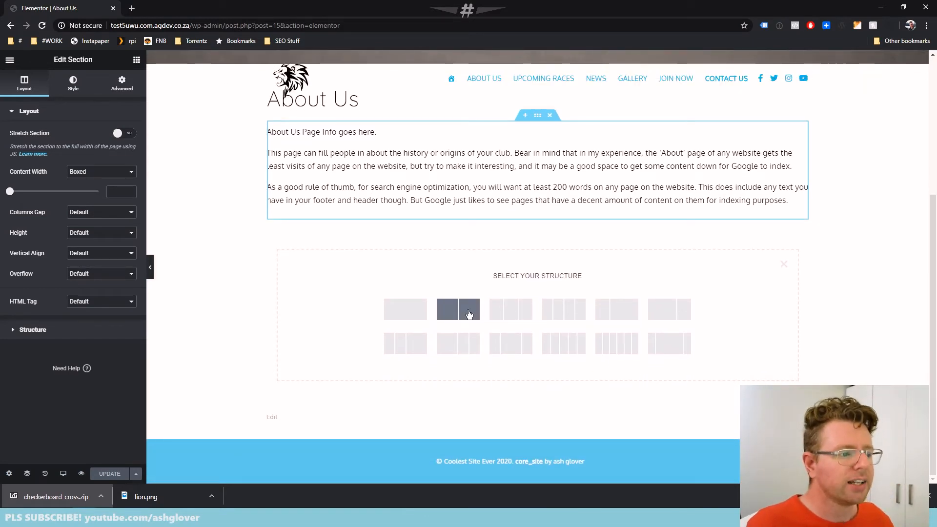
left_click(462, 306)
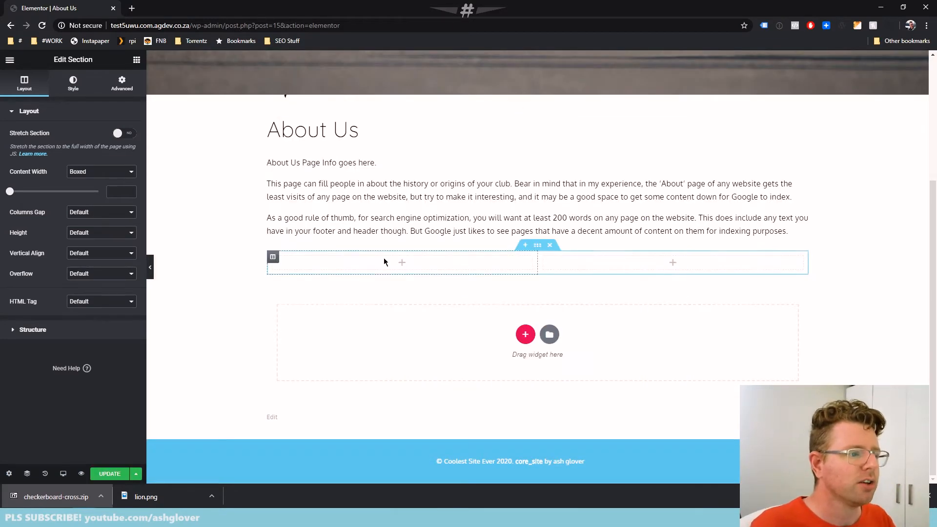
left_click(525, 334)
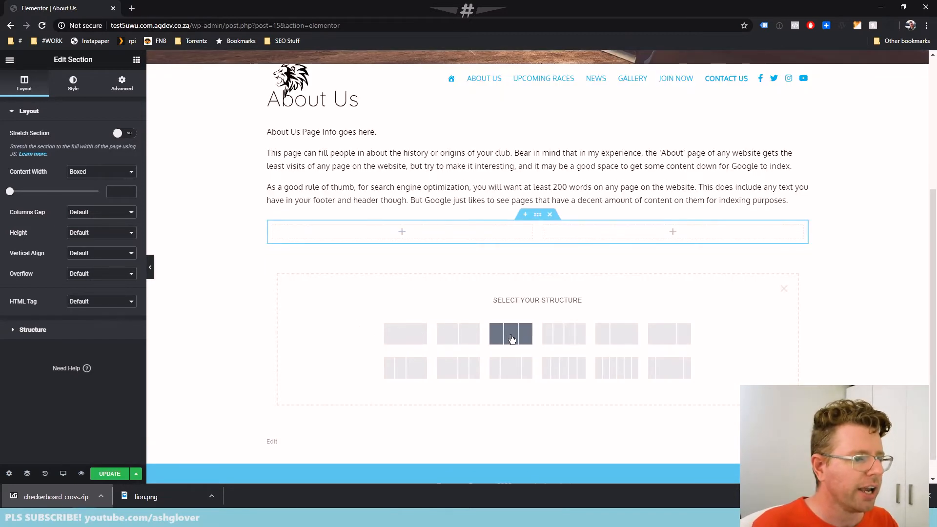
left_click(509, 336)
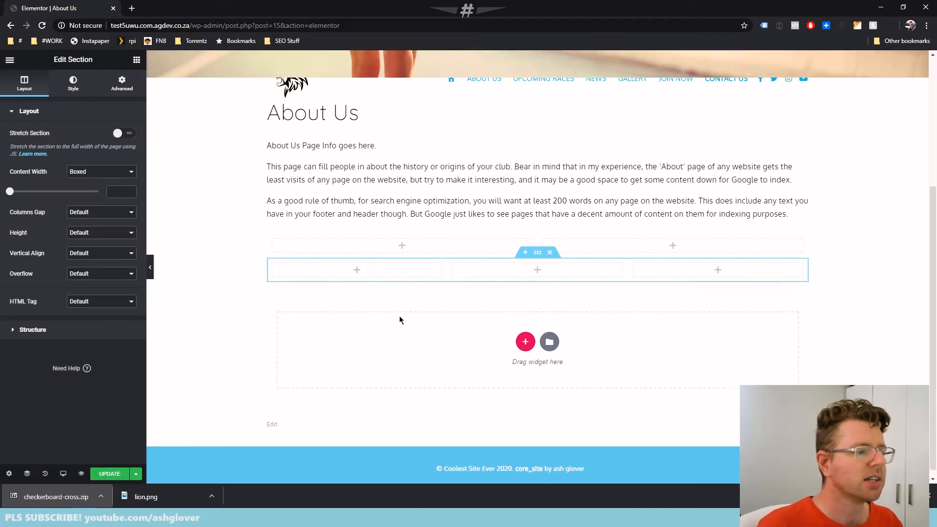
scroll(400, 317, "up", 1)
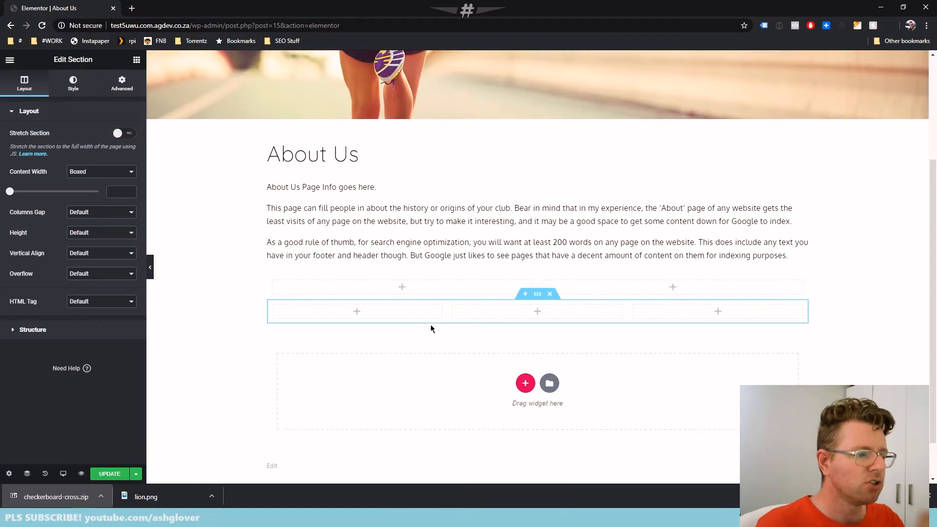
Browse Elementor's available widgets, from the Basic group through the General group to the end of the list
left_click(403, 292)
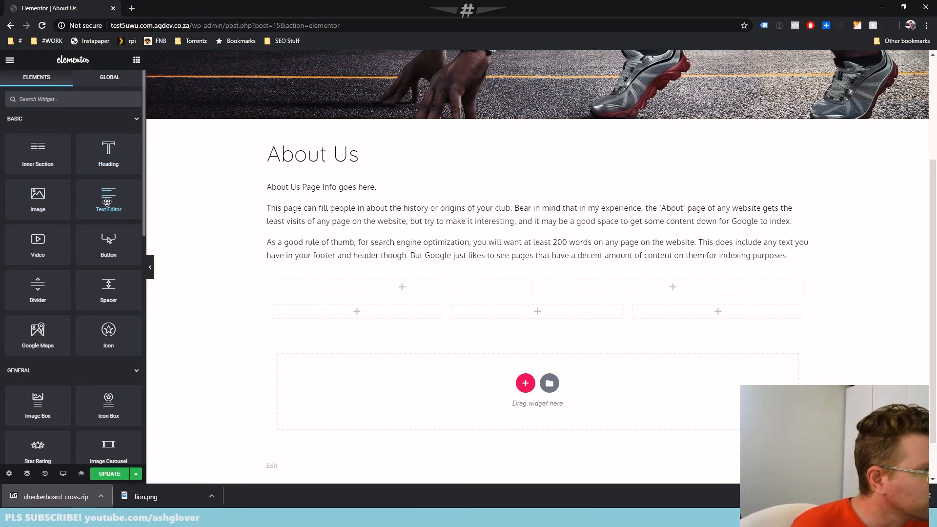
scroll(108, 202, "down", 2)
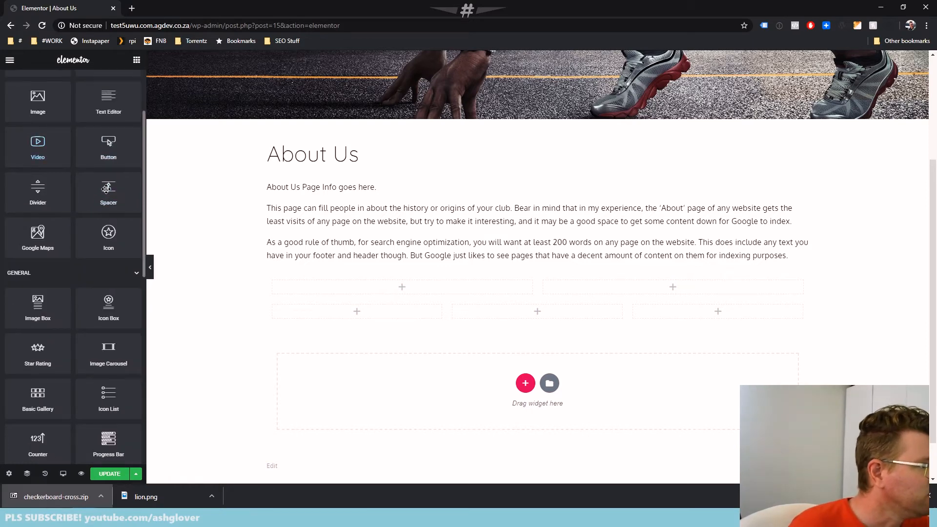
scroll(105, 240, "down", 1)
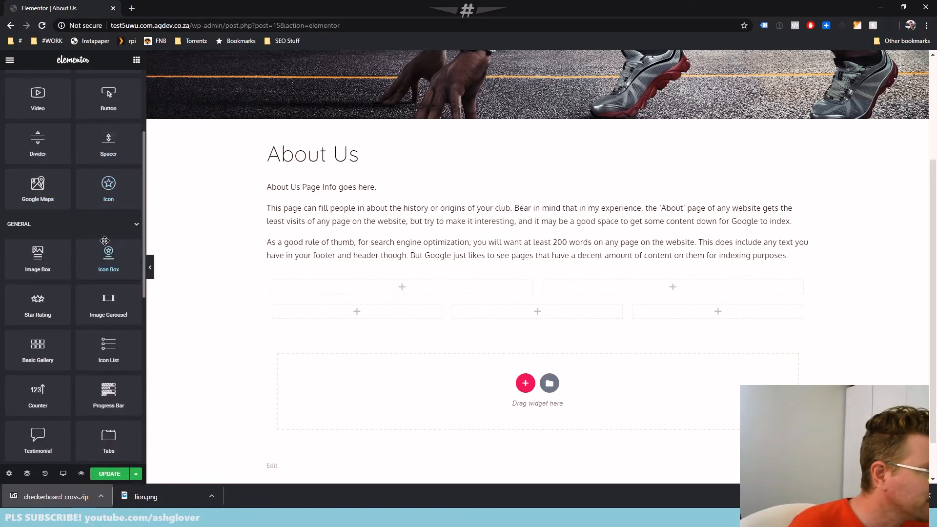
scroll(32, 189, "down", 2)
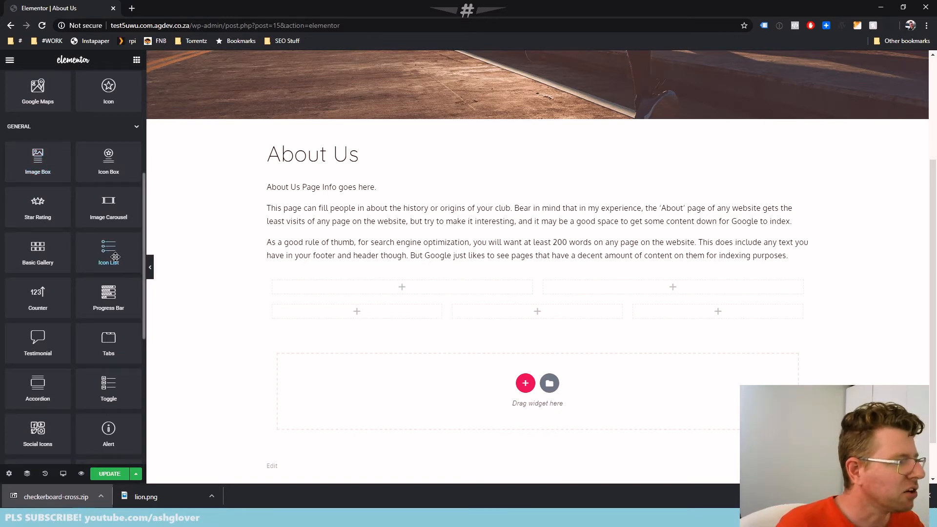
scroll(47, 252, "down", 1)
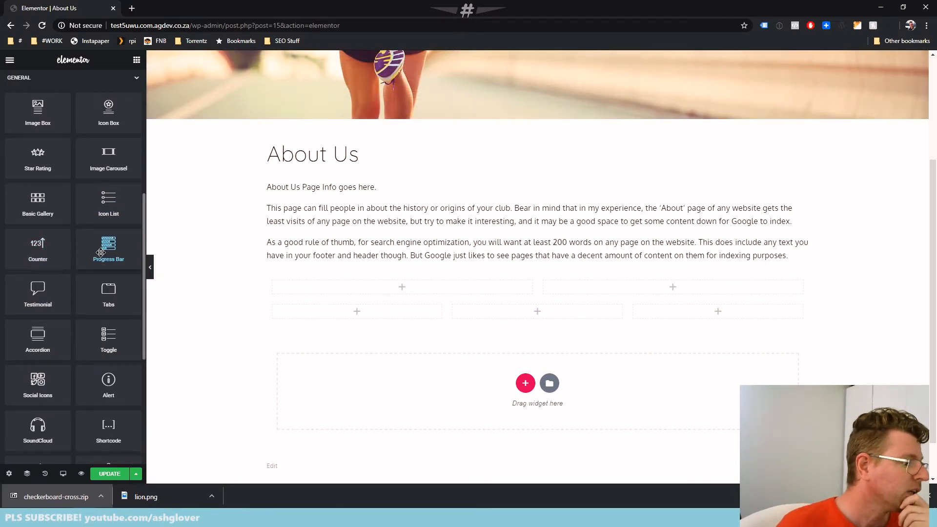
scroll(63, 322, "down", 4)
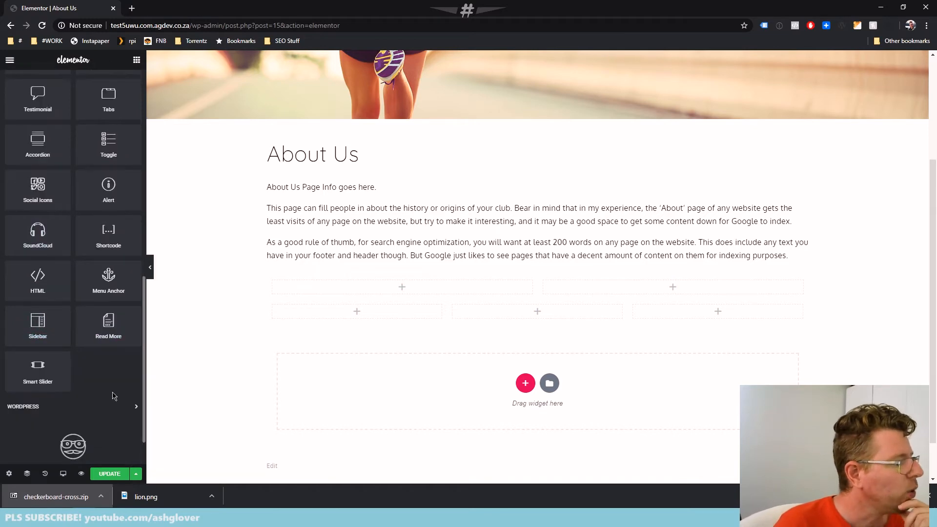
scroll(104, 385, "up", 5)
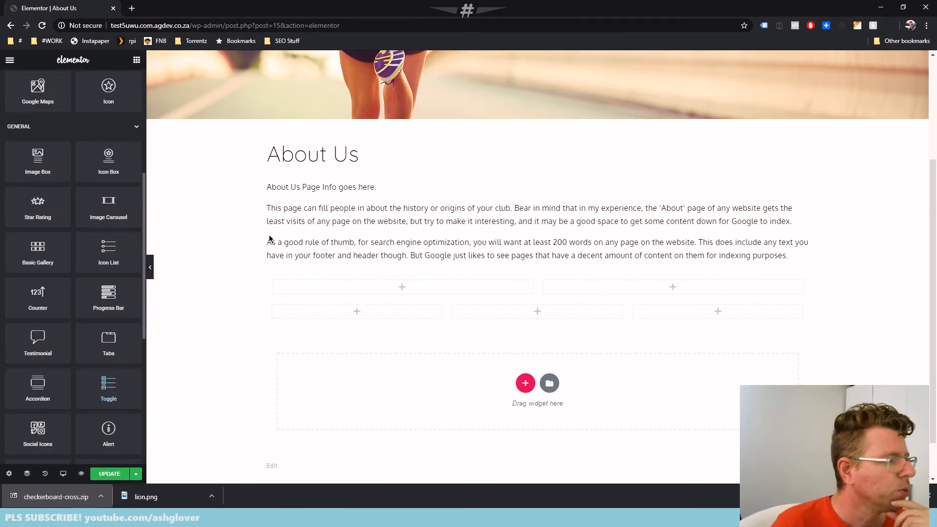
scroll(101, 255, "up", 5)
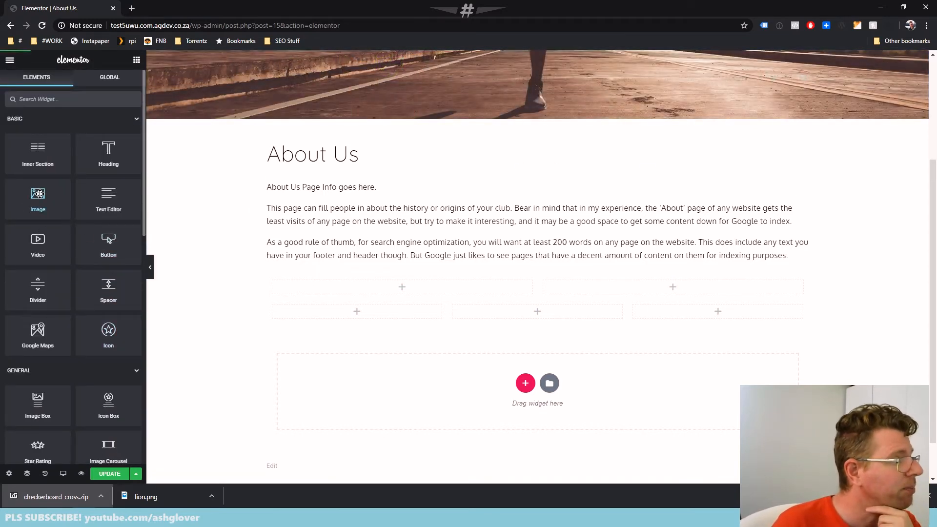
Place an Image widget in the first column of the two-column section and an Icon Box widget in its second column
left_click_drag(41, 194, 392, 292)
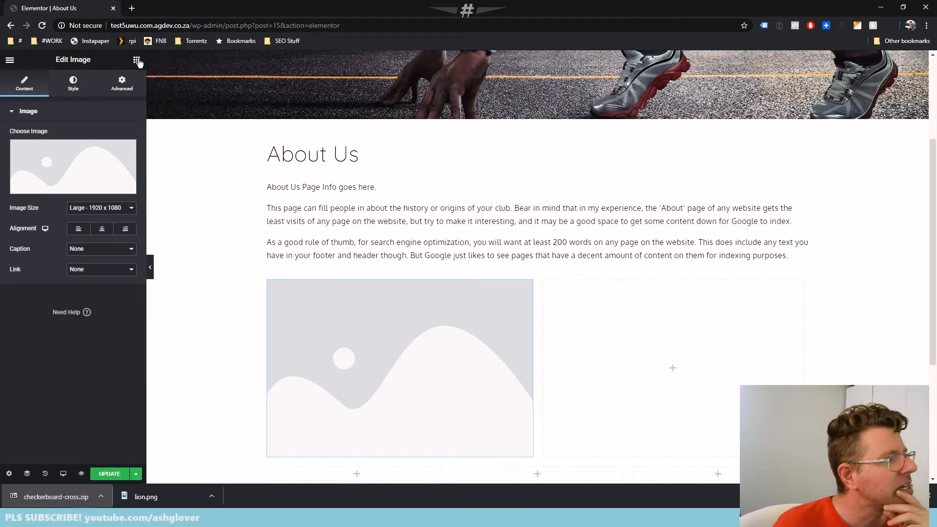
left_click(137, 61)
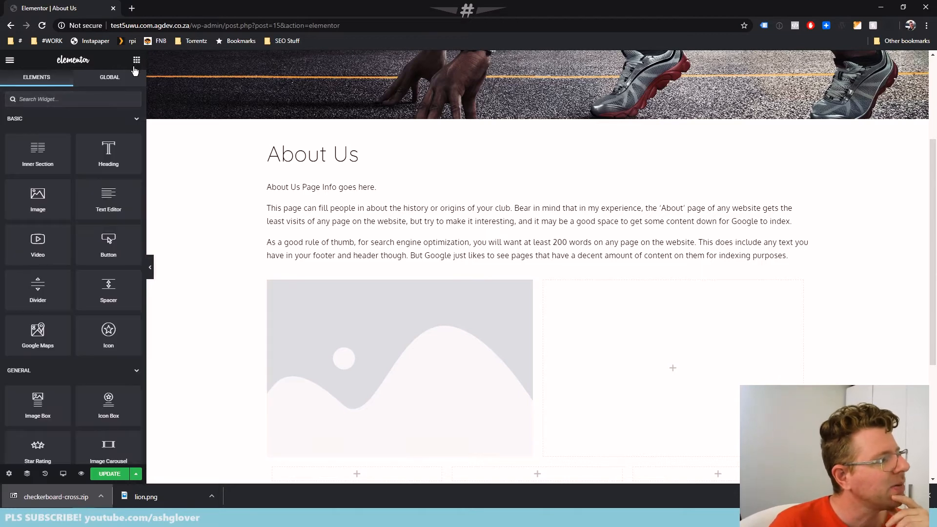
scroll(104, 282, "down", 2)
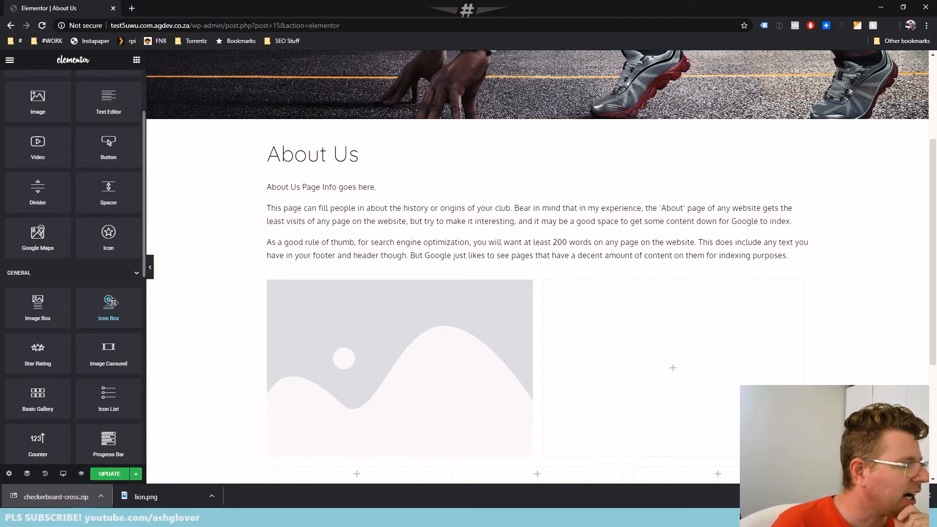
left_click_drag(107, 305, 684, 361)
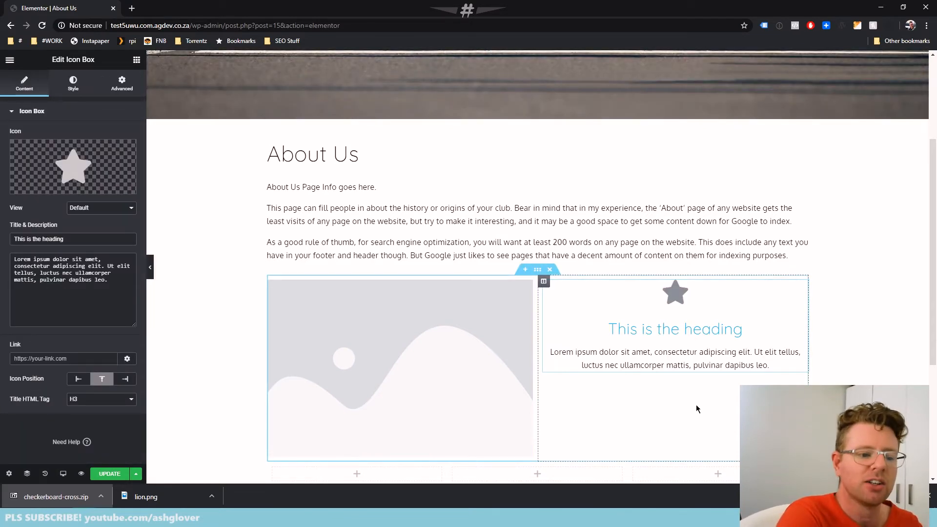
Set the Image widget's picture to the Blinking Meme Guy image from the media library and check it on the page
left_click(369, 317)
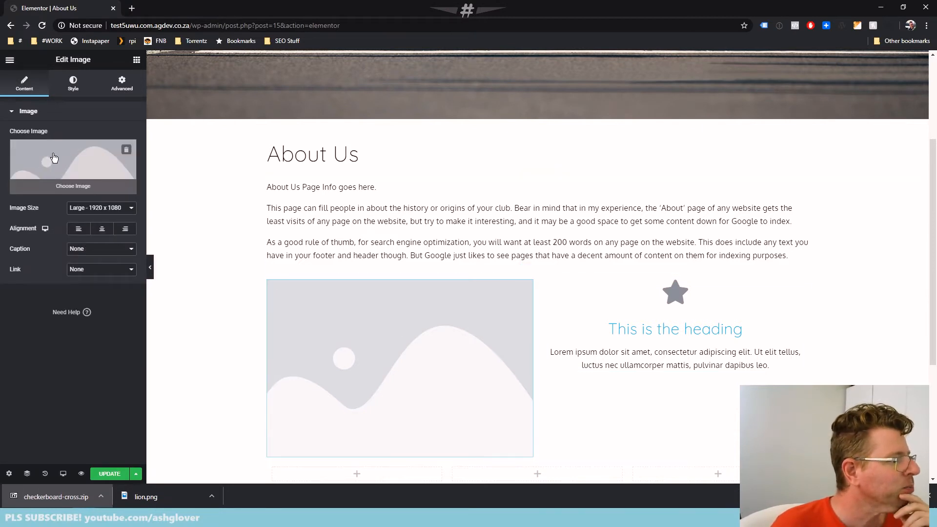
left_click(58, 162)
left_click(58, 152)
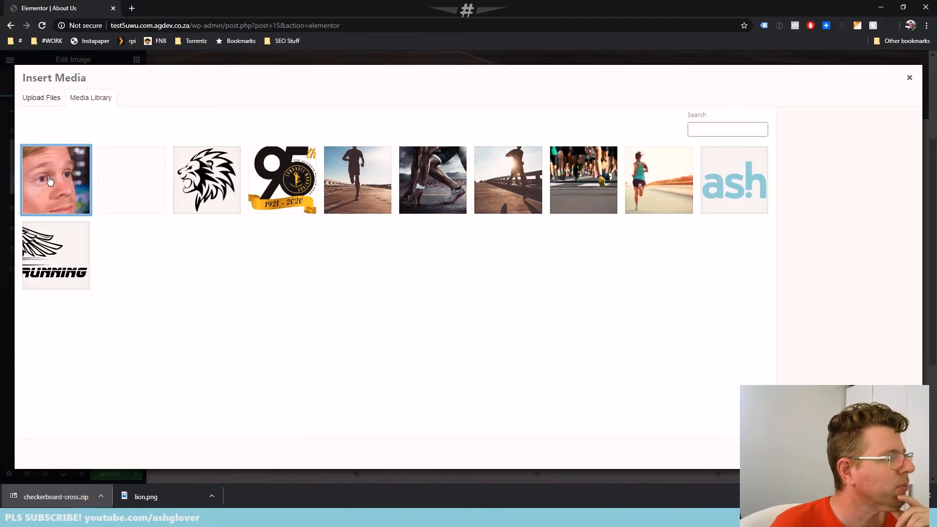
left_click(888, 454)
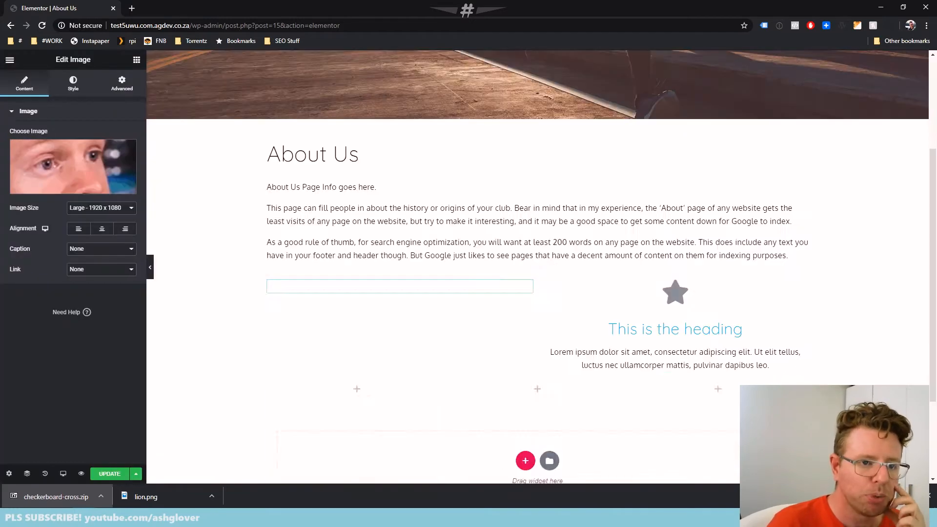
scroll(522, 338, "down", 2)
scroll(439, 303, "down", 3)
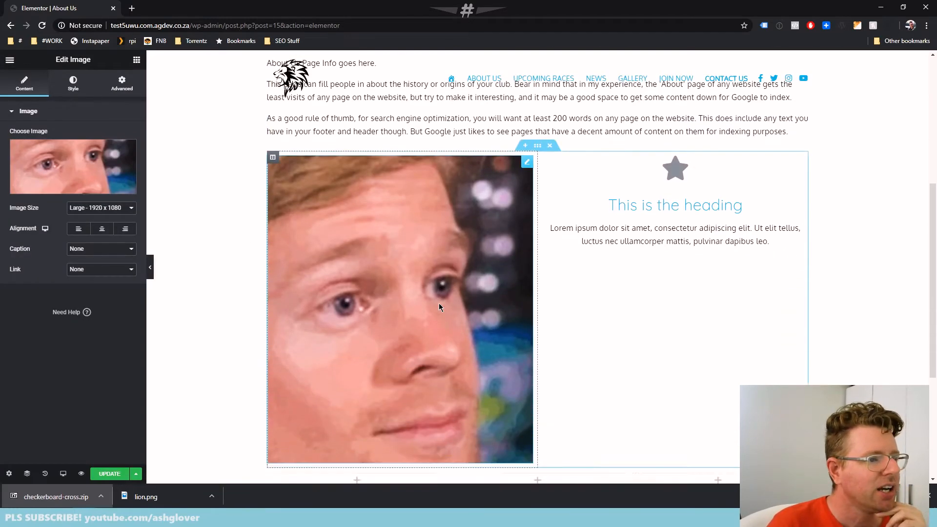
Upload the-mandalorian-s1e04-baby-yoda.jpg to the media library as a replacement picture for the Image widget
scroll(432, 293, "up", 4)
left_click(108, 162)
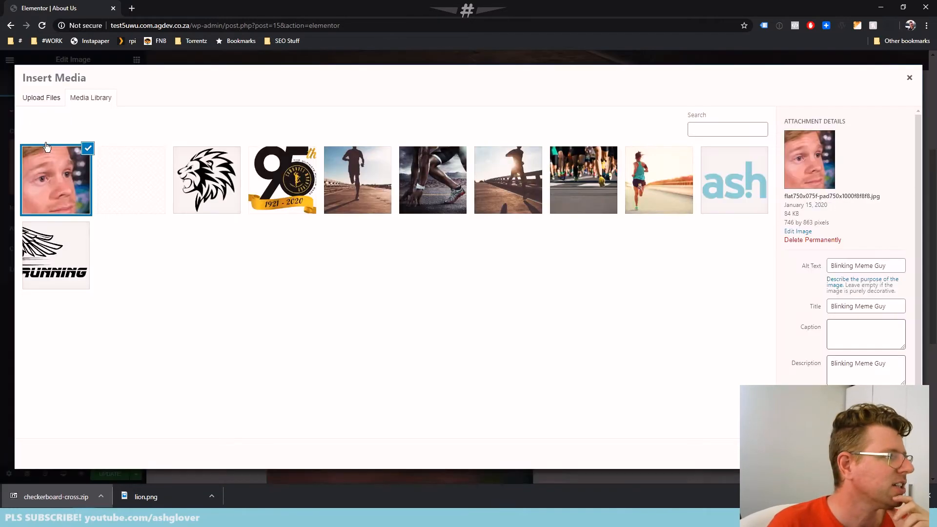
left_click(34, 90)
left_click(462, 259)
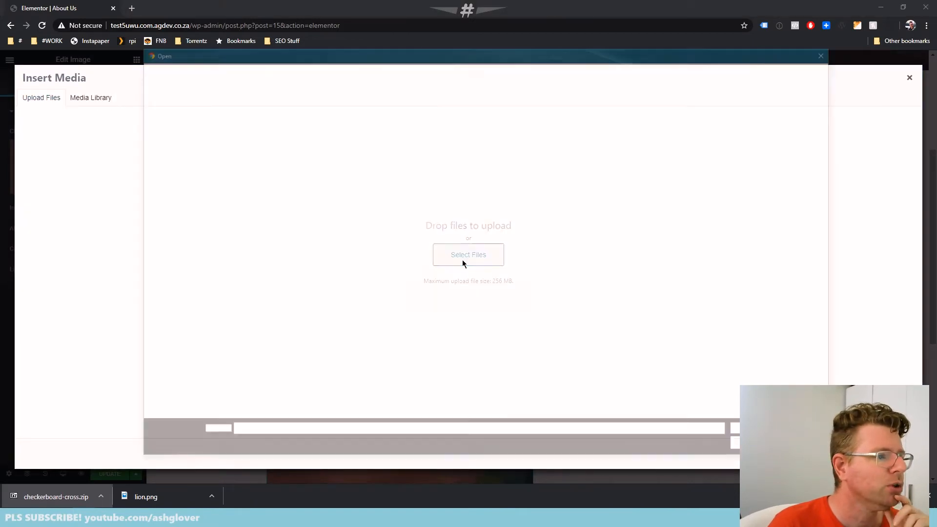
double_click(547, 147)
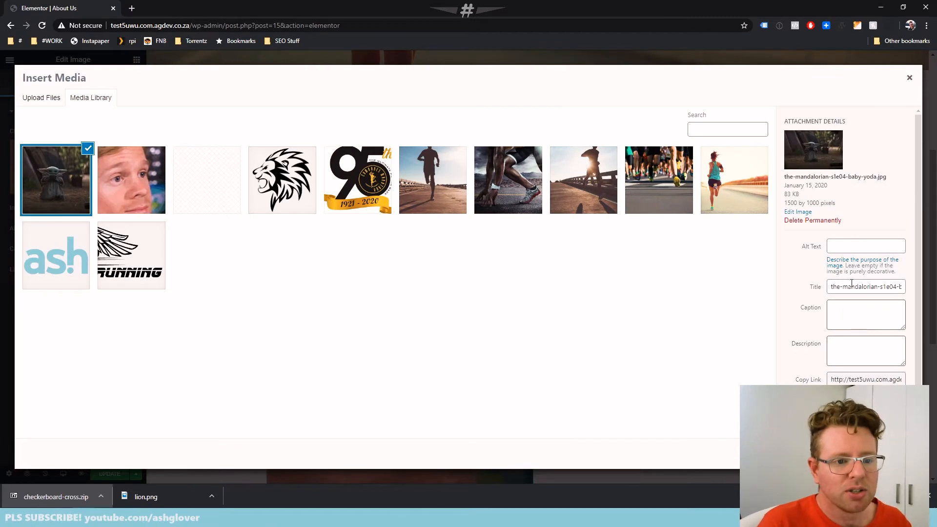
Fill in the uploaded image's alt text, title and description with "Baby Yoda"
left_click(855, 249)
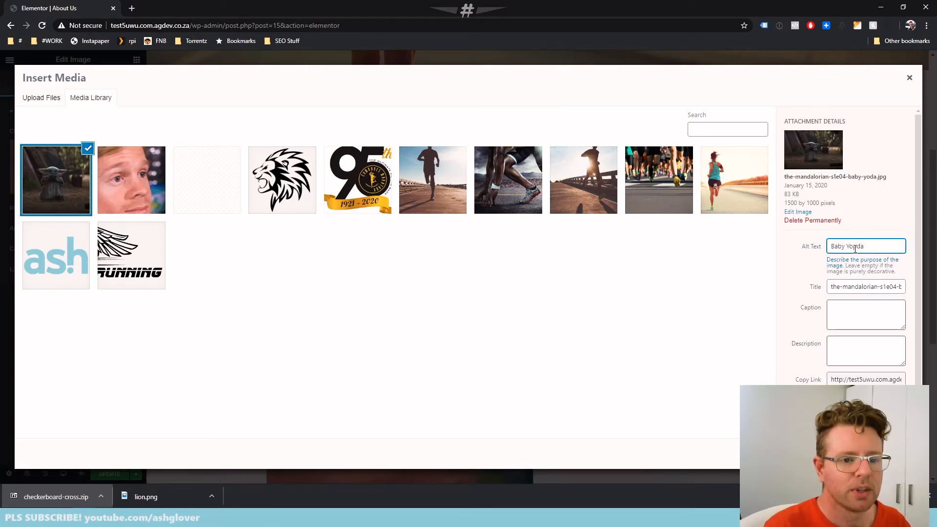
key("ctrl+a")
key("ctrl+c")
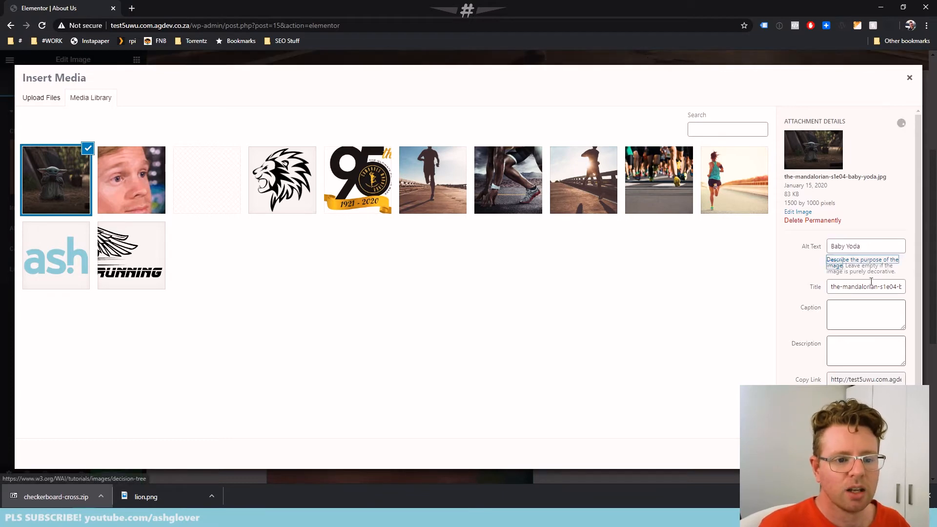
left_click(859, 287)
key("ctrl+a")
key("ctrl+v")
left_click(858, 349)
key("ctrl+v")
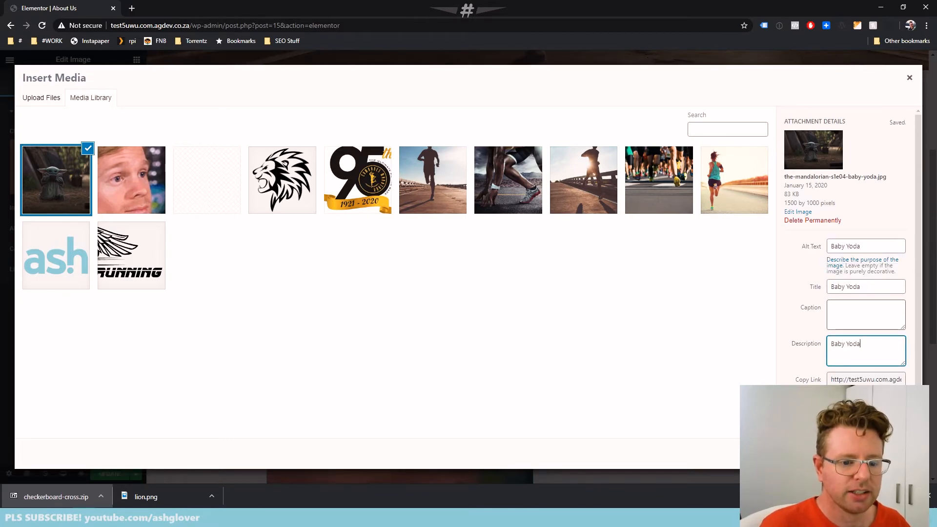
Insert the Baby Yoda picture into the Image widget and narrow its column to about two fifths of the section's width
left_click(889, 454)
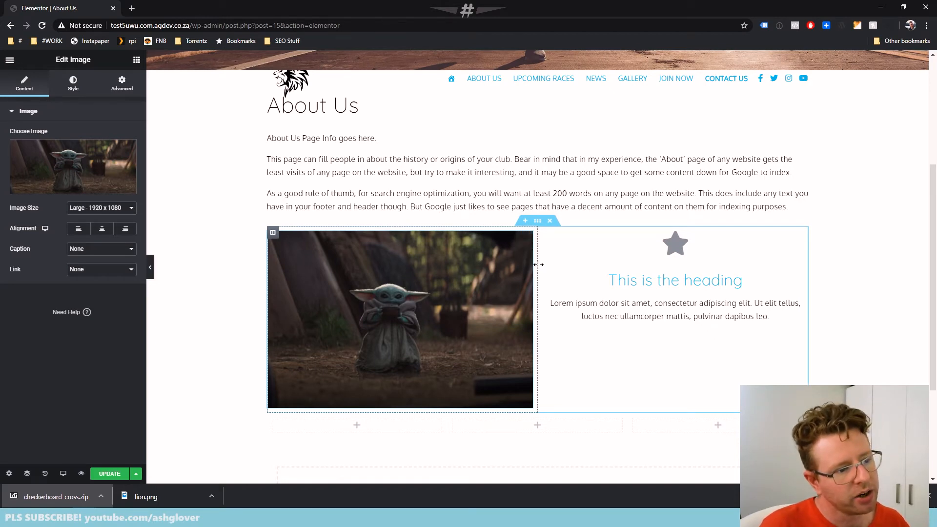
left_click_drag(538, 275, 482, 296)
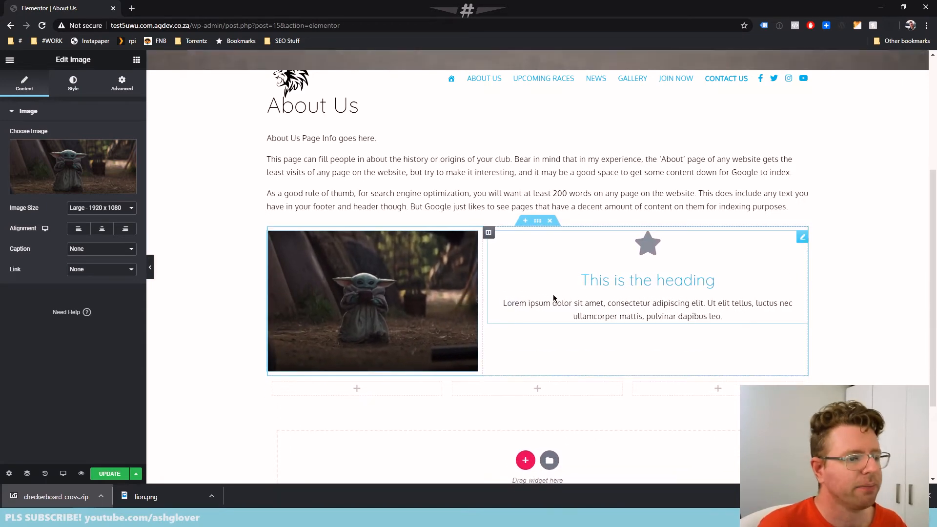
Replace the Icon Box's star with the solid thumbs-up icon and set its view to Stacked
left_click(648, 241)
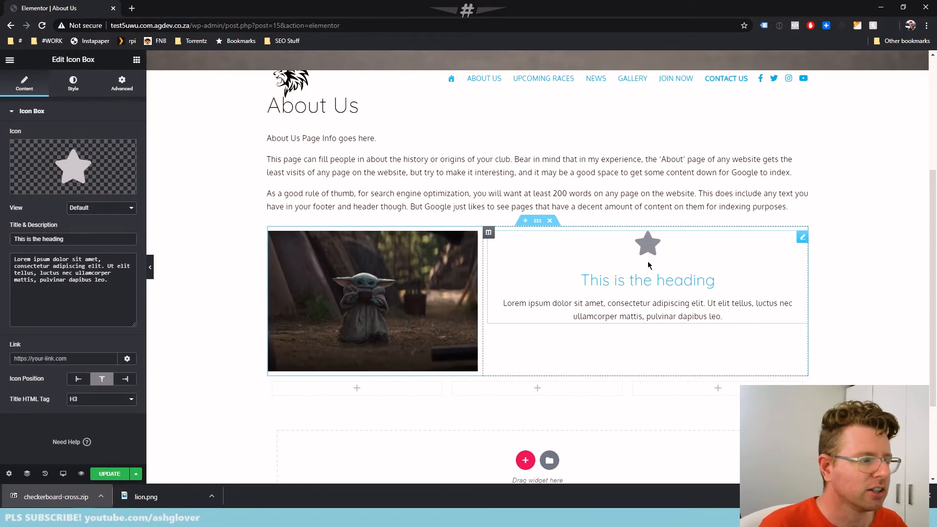
left_click(63, 159)
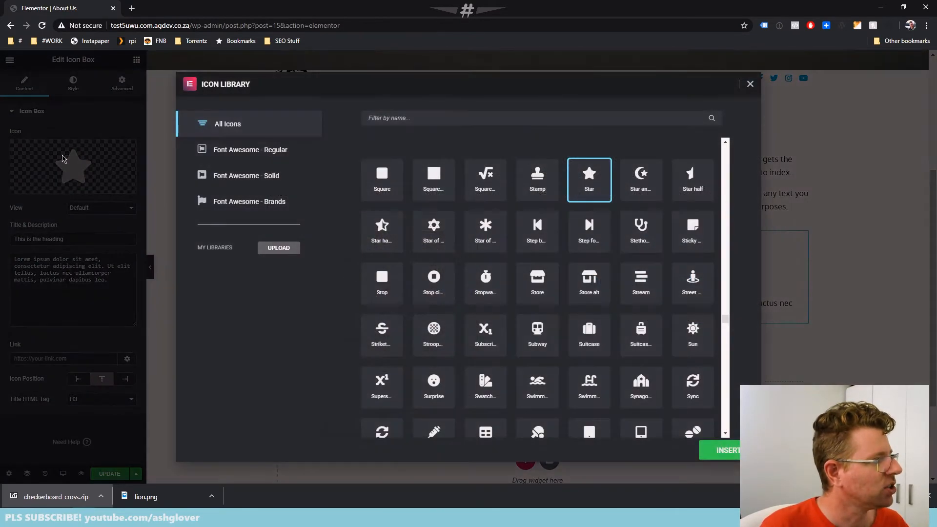
scroll(618, 343, "down", 10)
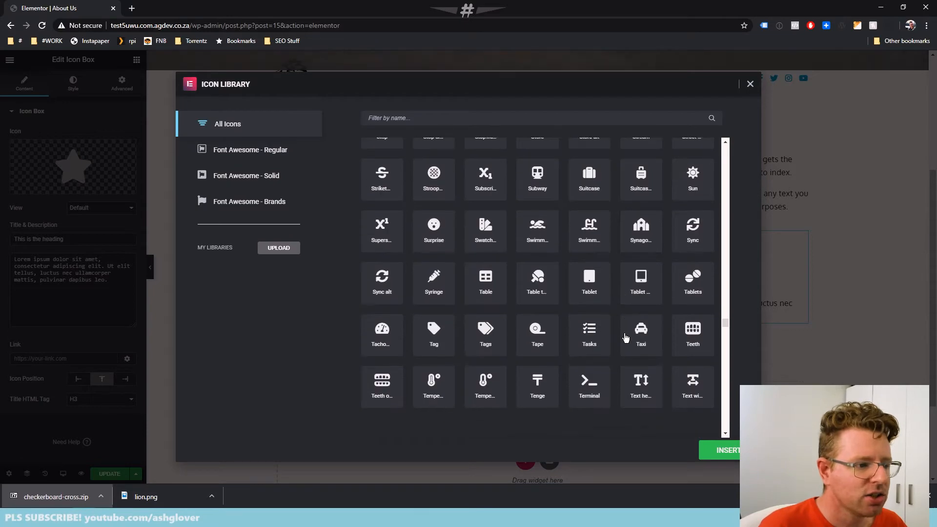
scroll(635, 339, "down", 1)
scroll(615, 292, "up", 1)
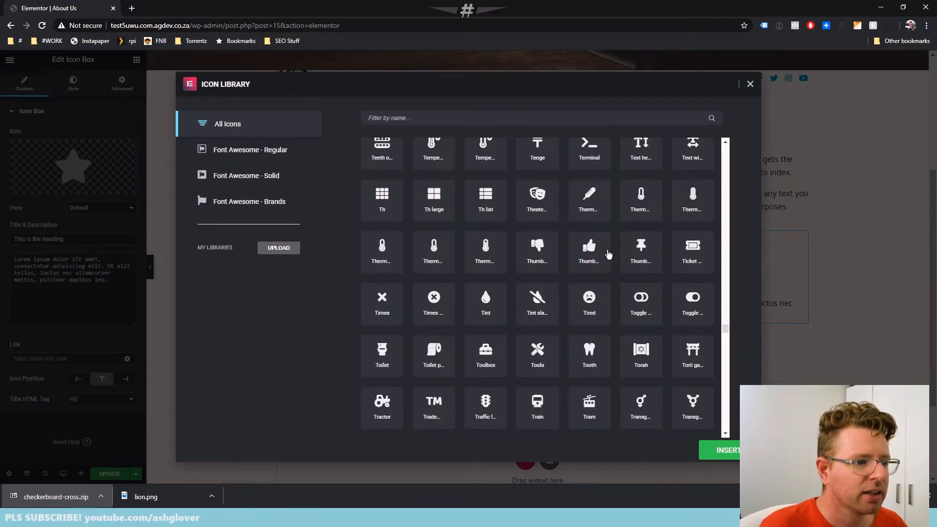
left_click(591, 251)
left_click(720, 450)
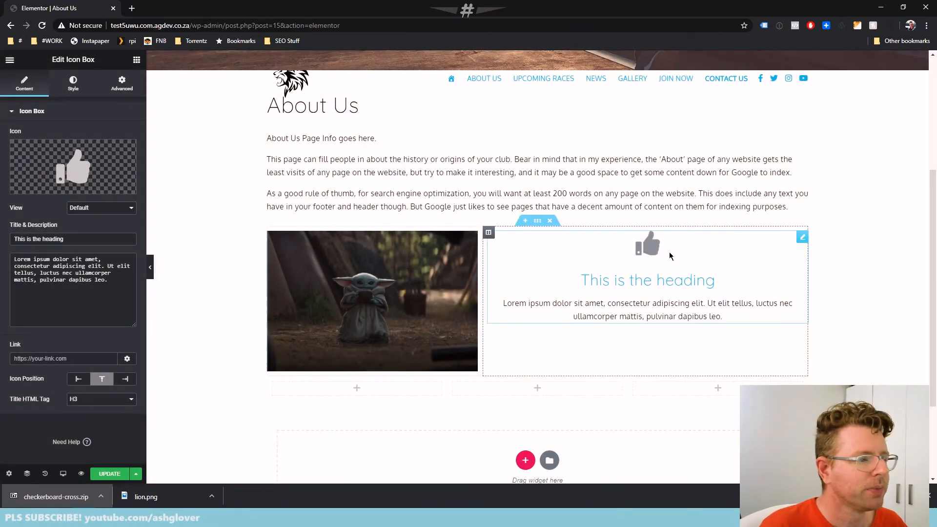
left_click(85, 211)
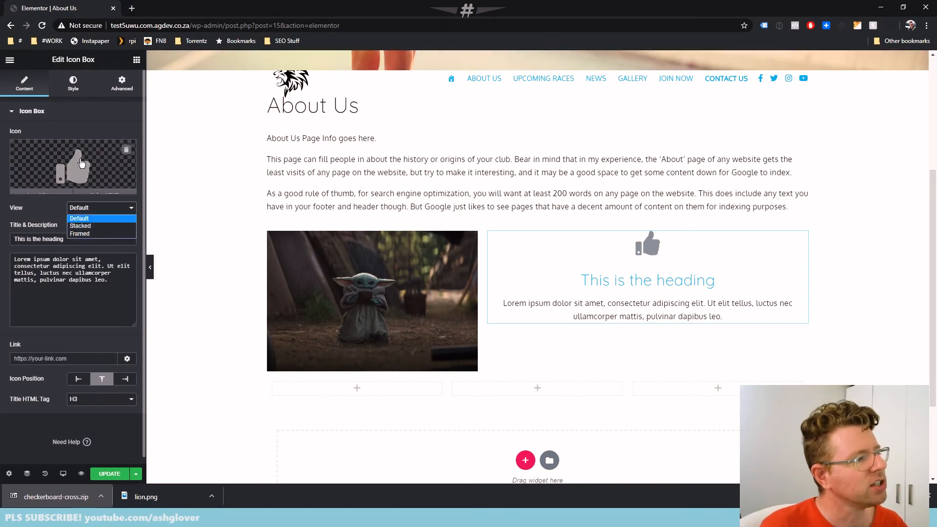
left_click(99, 229)
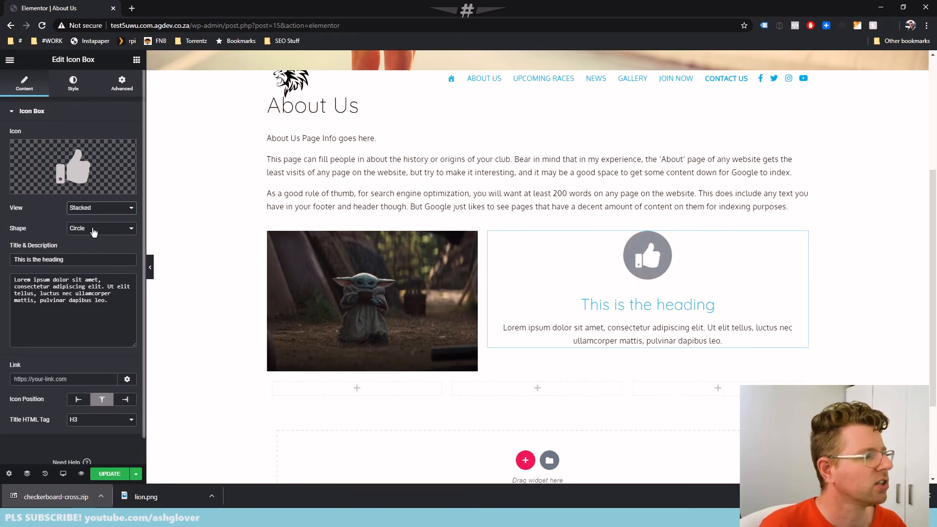
Try the Framed view with the Square shape on the thumbs-up icon, then return it to a Stacked circle
left_click(88, 210)
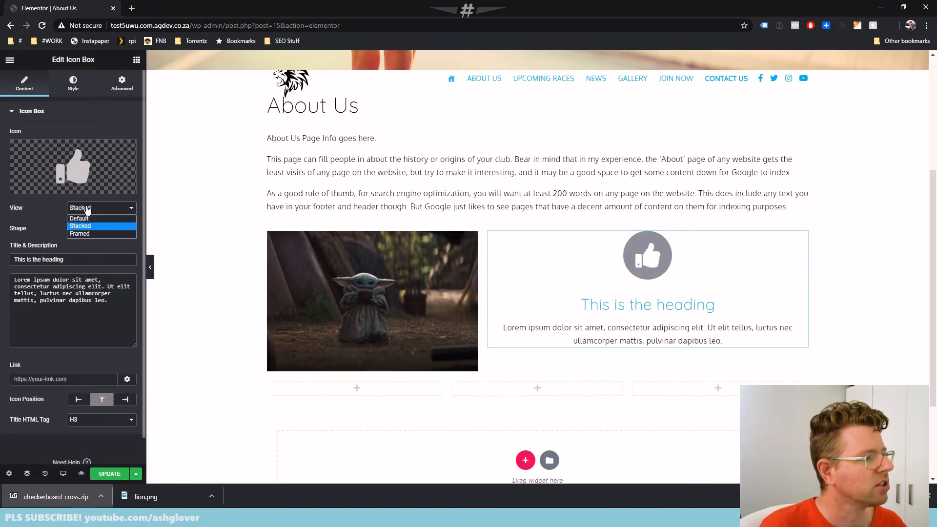
left_click(88, 232)
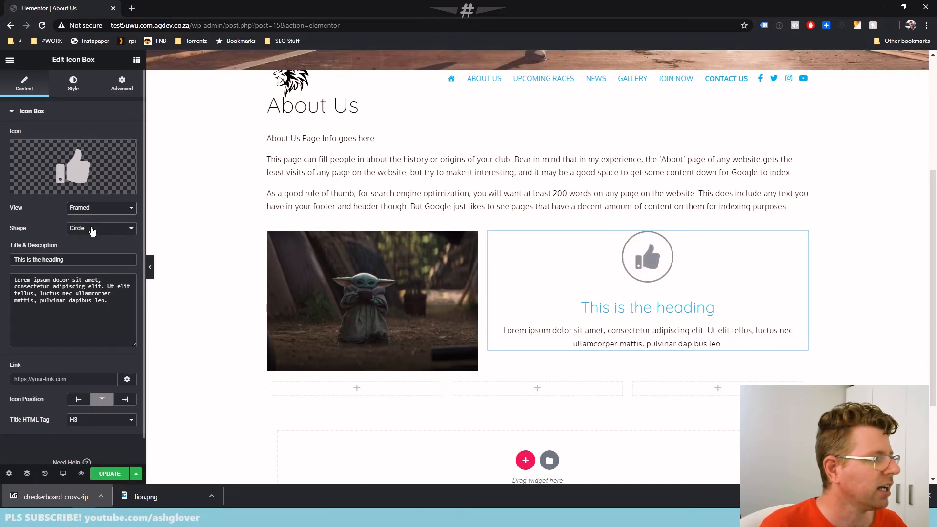
left_click(96, 227)
left_click(86, 239)
left_click(85, 229)
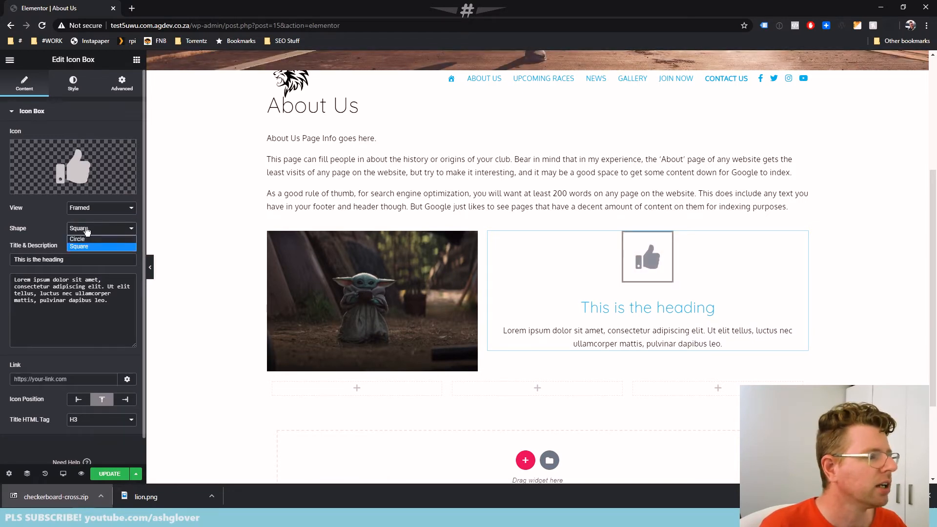
left_click(84, 238)
left_click(92, 208)
left_click(92, 225)
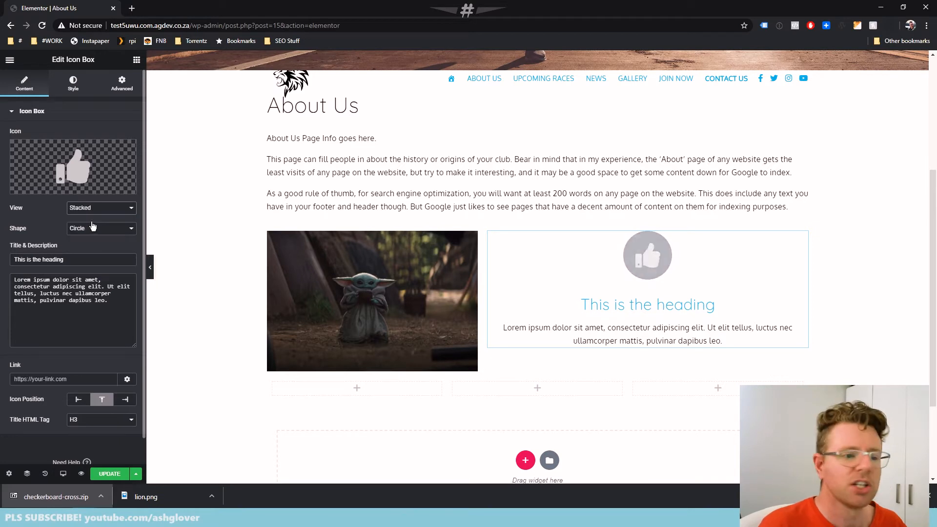
Change the Icon Box title to "Thumbs Up!"
left_click_drag(84, 257, 6, 252)
type("Thumbs Up!")
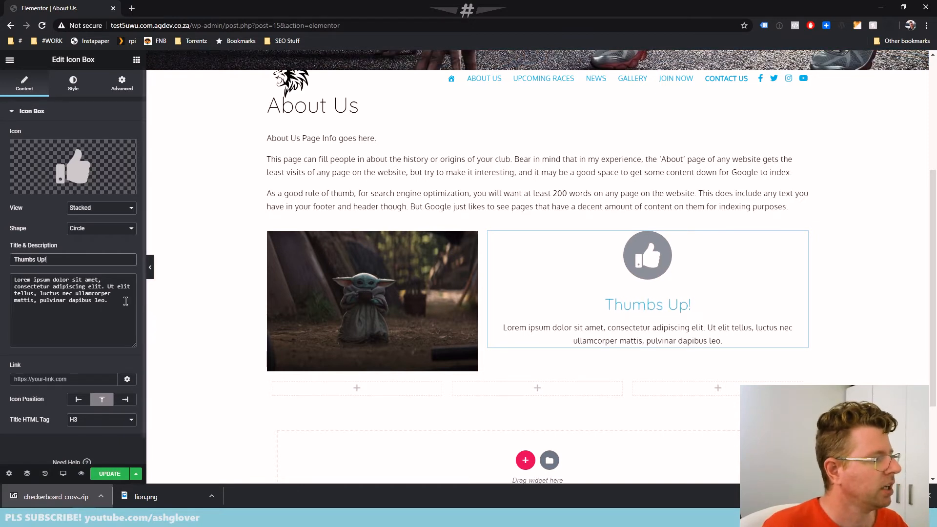
Replace the Icon Box's placeholder description with "That's a great Baby Yoda!"
left_click_drag(125, 301, 56, 272)
type("hodisfhjoisdzhj")
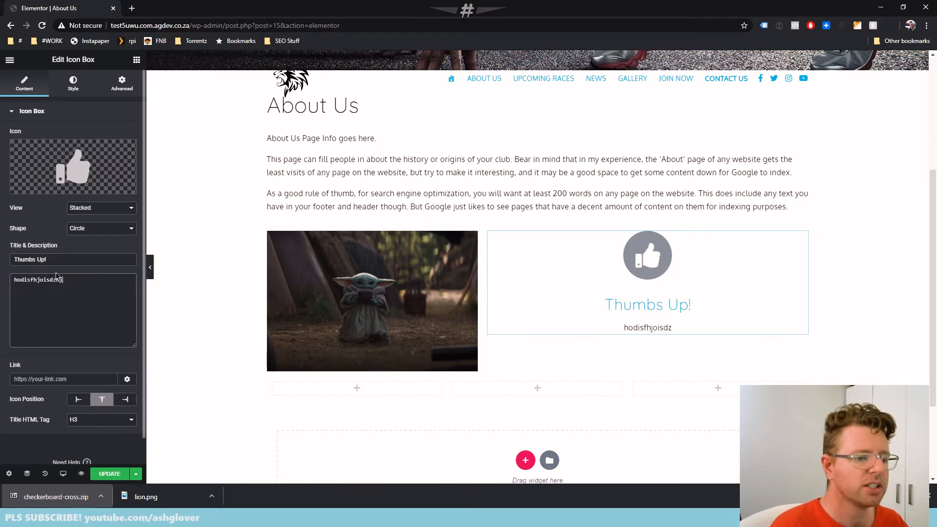
key("BackSpace")
key("BackSpace")
key("BackSpace")
key("BackSpace")
key("BackSpace")
key("BackSpace")
key("BackSpace")
key("BackSpace")
key("BackSpace")
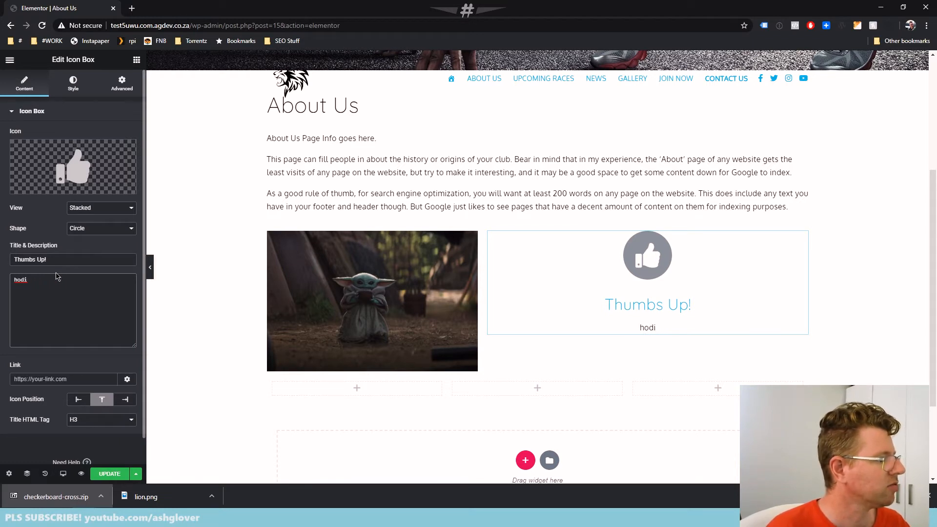
key("BackSpace")
key("BackSpace")
type("T")
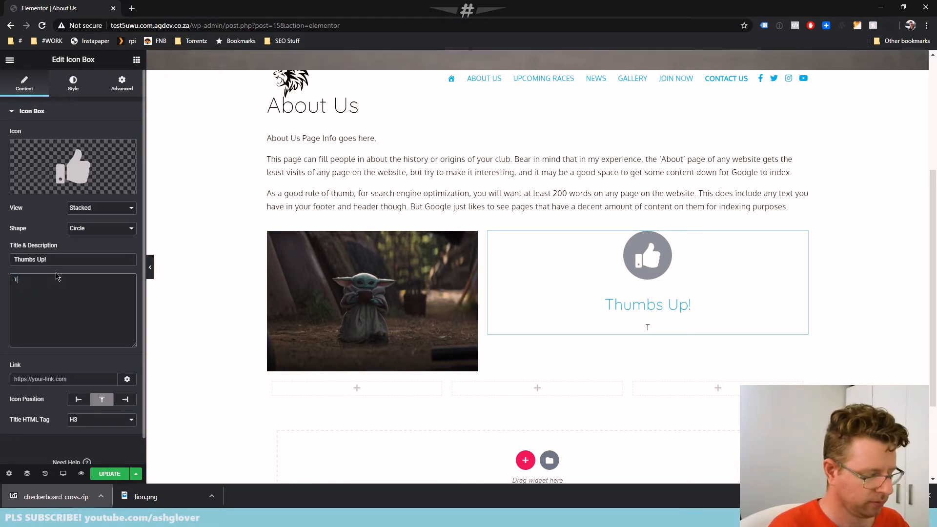
type("hat's a great")
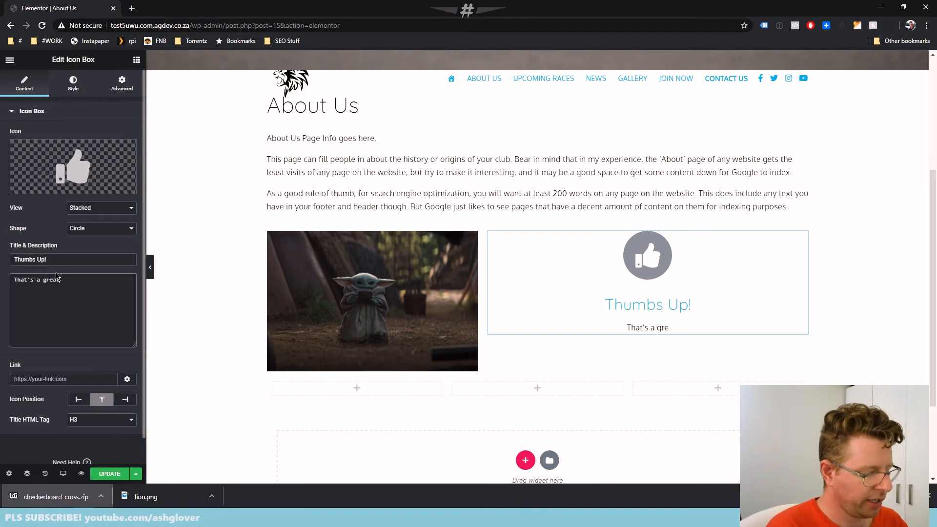
type(" Baby Yoda!")
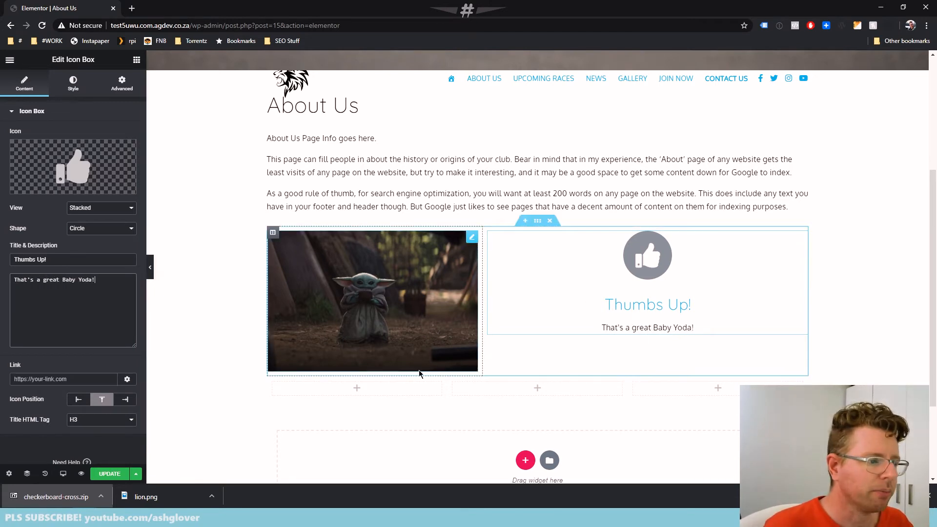
Place a Text Editor widget in the first column of the three-column section and start editing its text
scroll(422, 323, "down", 3)
scroll(422, 323, "up", 1)
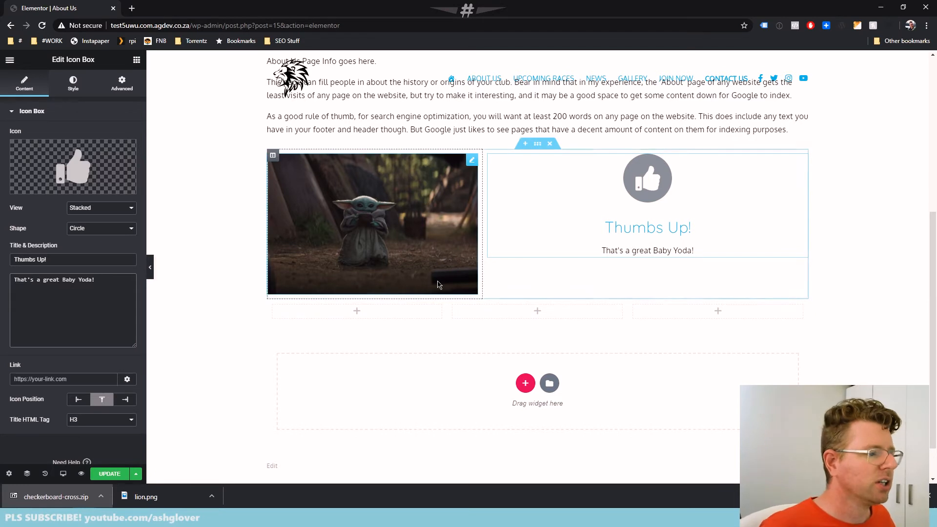
left_click(356, 311)
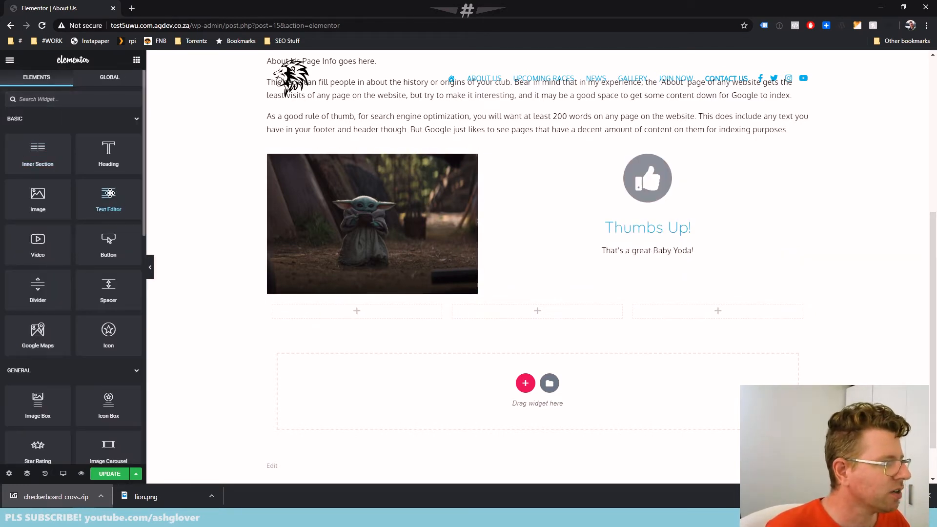
left_click_drag(119, 197, 362, 313)
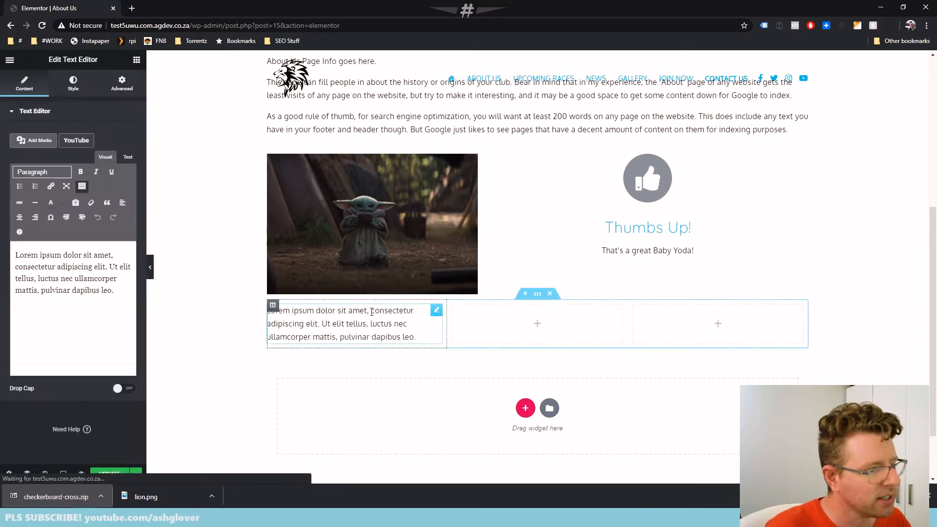
left_click(95, 318)
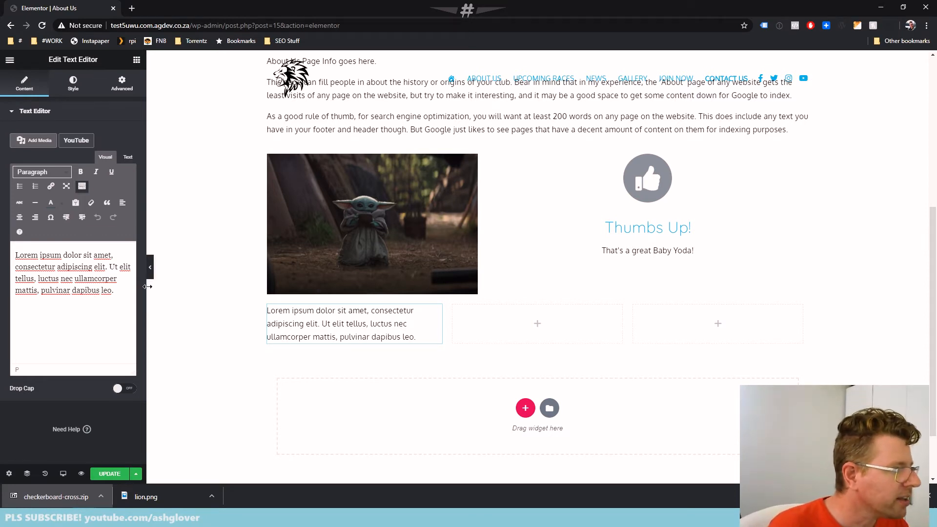
Widen the editing area and duplicate the Lorem ipsum text as a second, separate paragraph in the Text Editor widget
left_click_drag(147, 232, 231, 232)
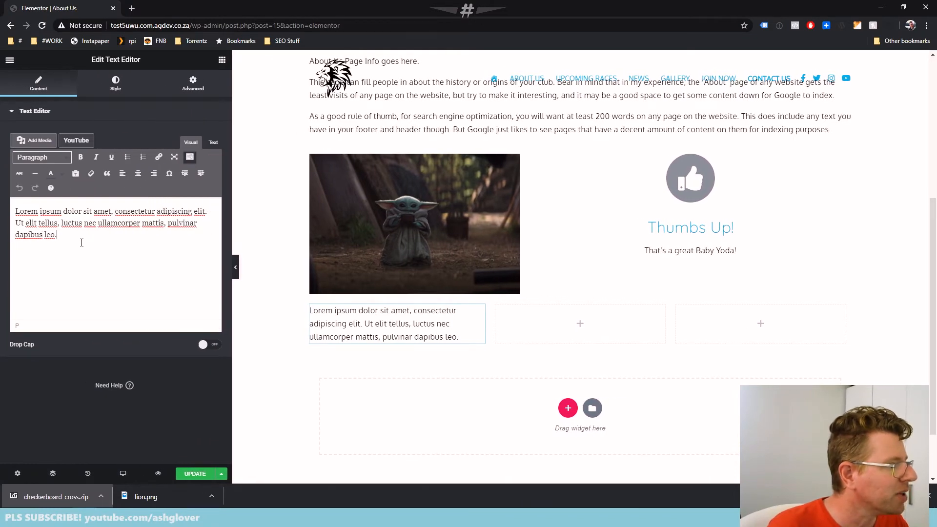
left_click_drag(62, 235, 2, 211)
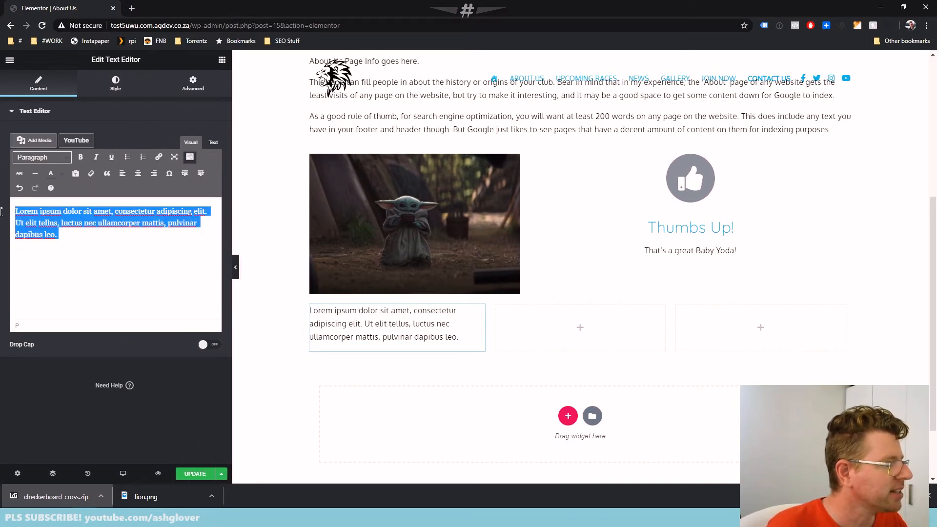
key("ctrl+c")
left_click(73, 233)
key("ctrl+v")
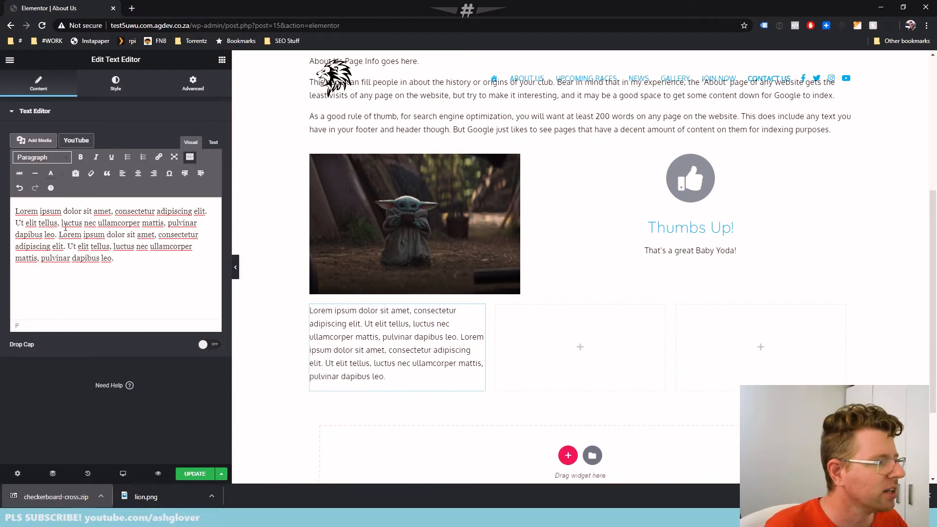
left_click(59, 235)
key("Return")
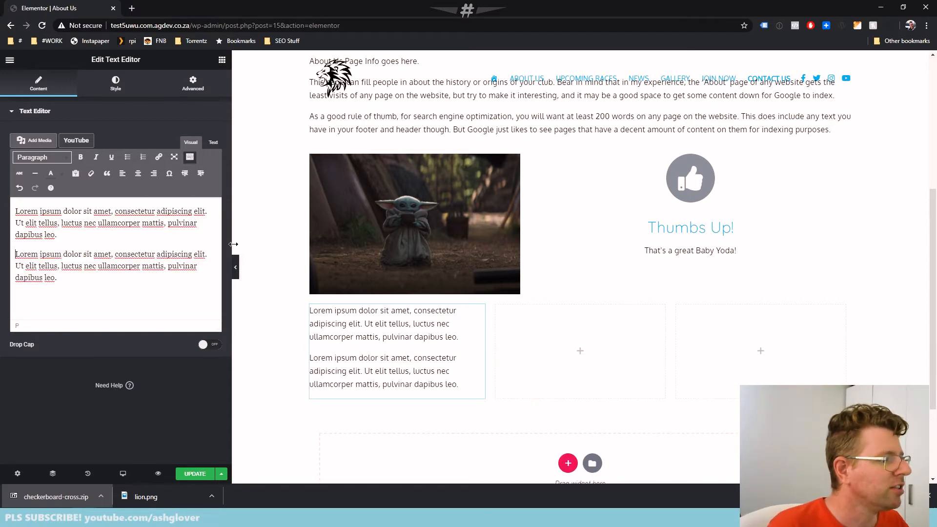
Narrow the editing area and make "Lorem ipsum" at the start of the first paragraph bold
left_click_drag(231, 244, 179, 248)
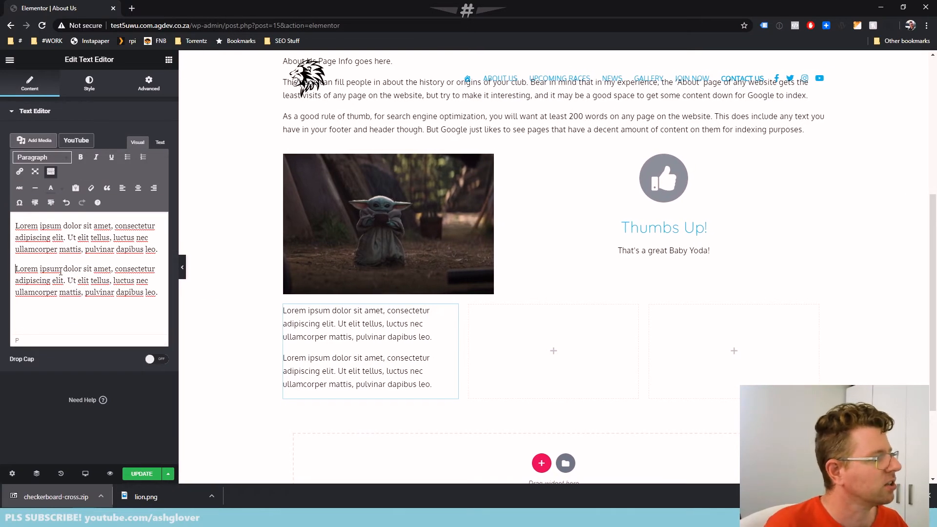
left_click_drag(16, 226, 63, 226)
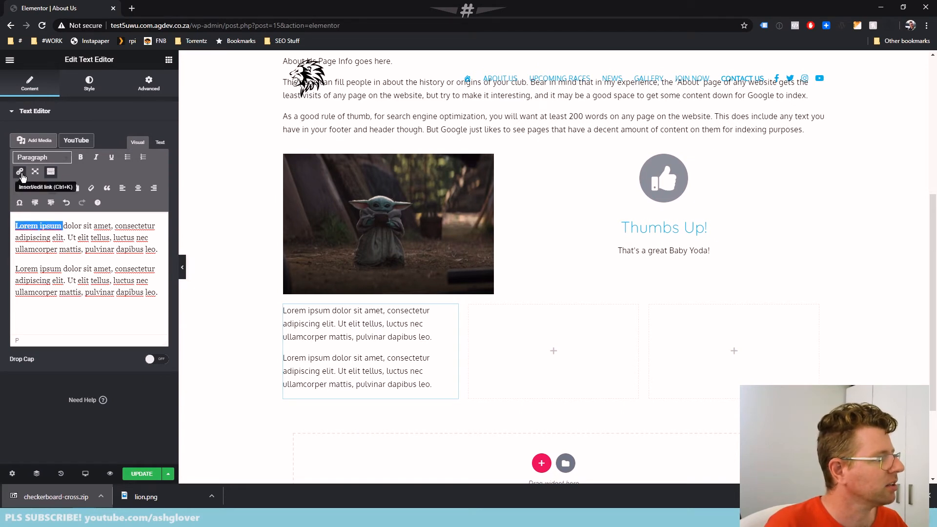
left_click(80, 156)
left_click(116, 256)
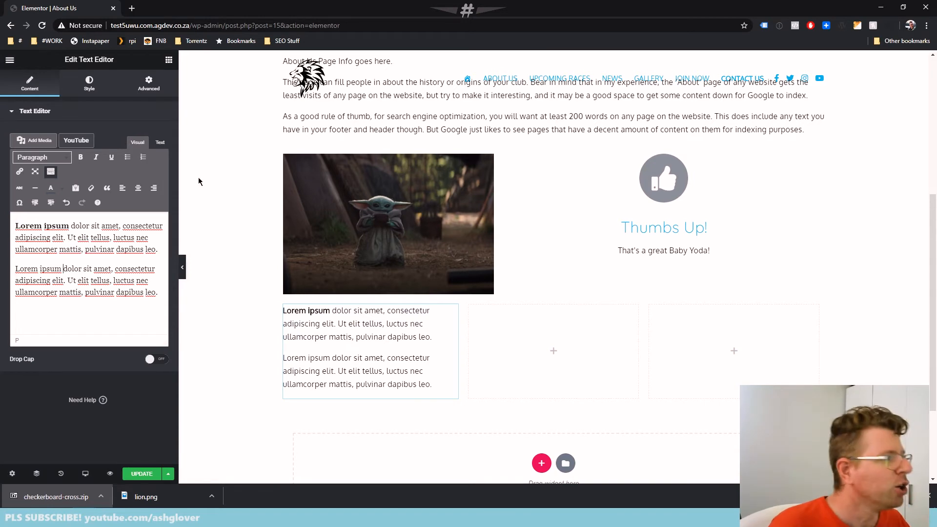
Place an Image widget in the second column of the three-column section and upload 1077.jpg from the core_site Demos folder
left_click(554, 351)
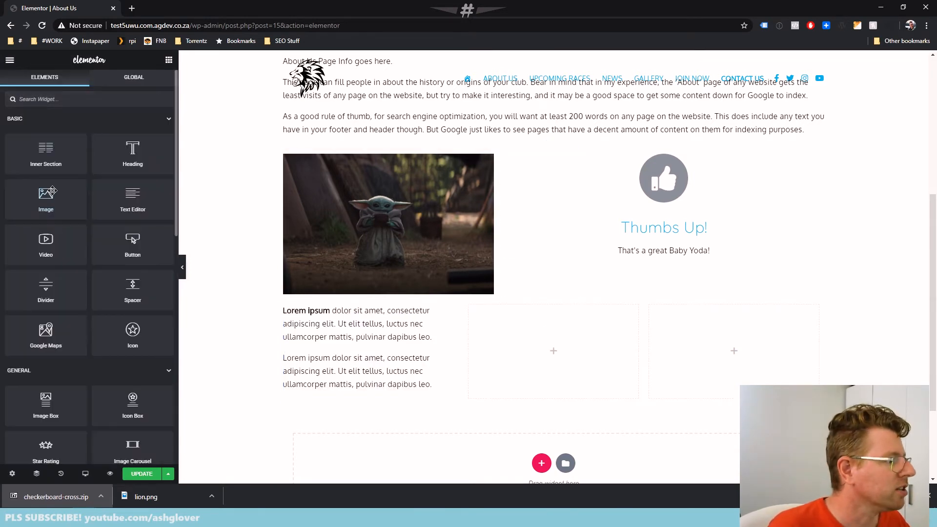
left_click_drag(53, 190, 545, 349)
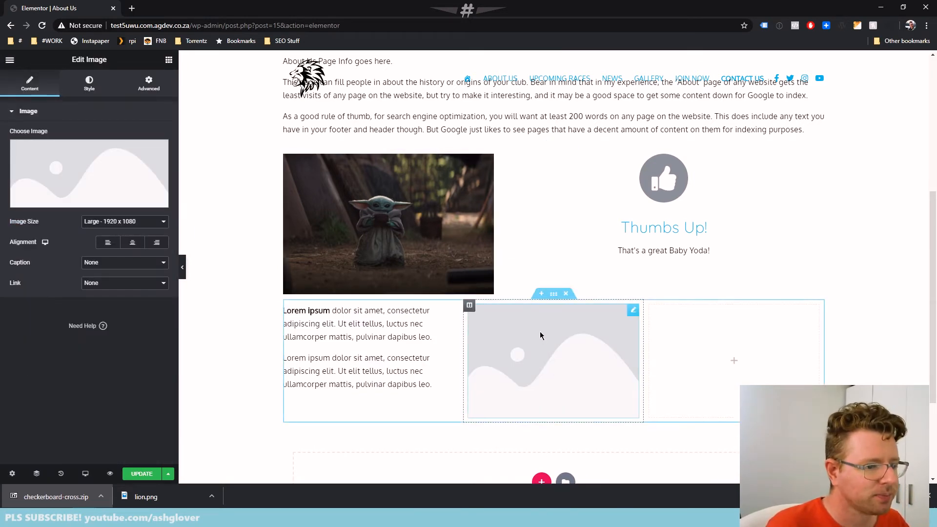
left_click(102, 191)
left_click(33, 97)
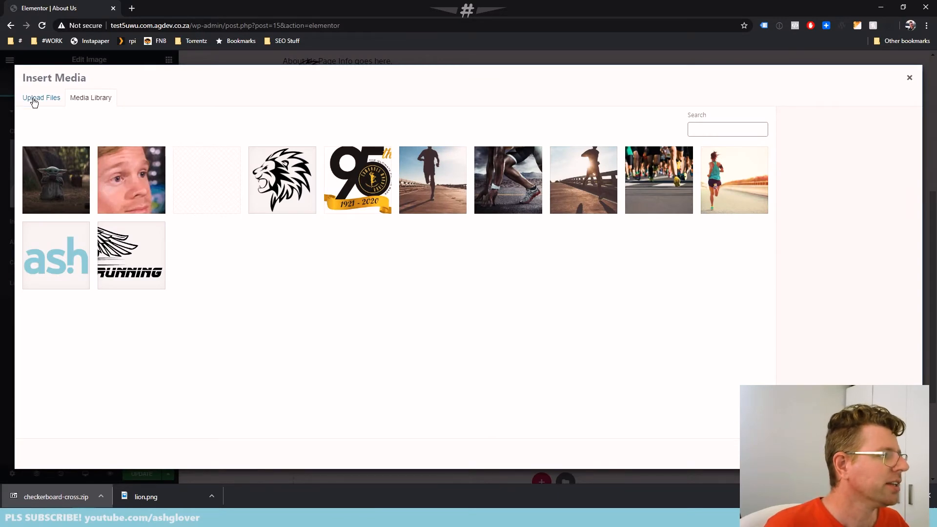
left_click(476, 254)
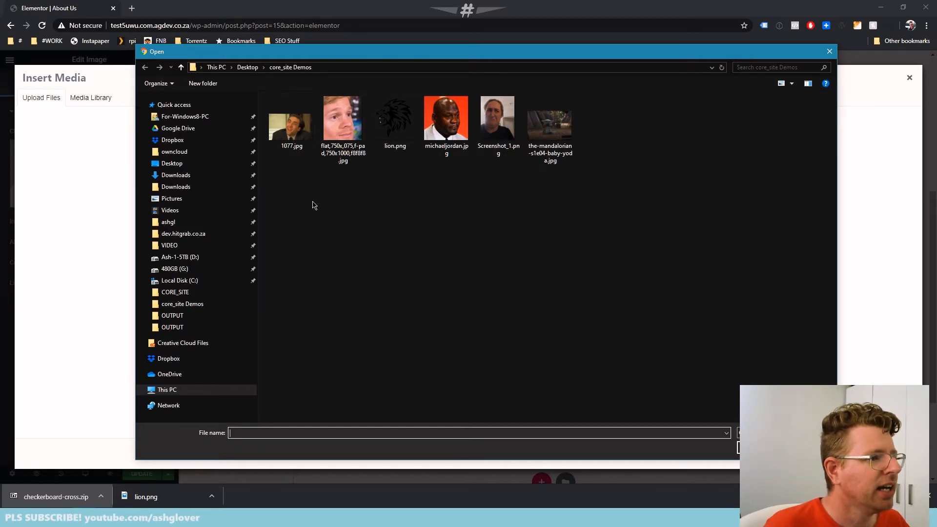
left_click(289, 125)
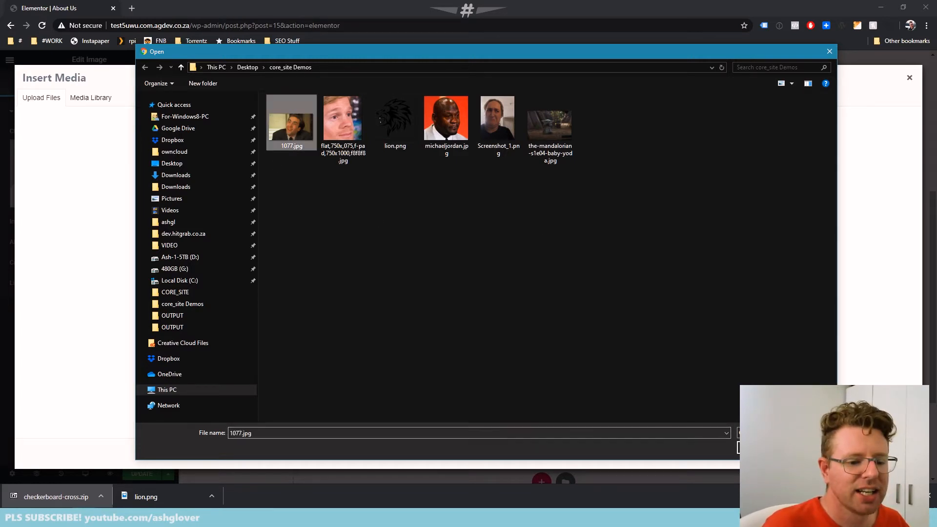
key("Return")
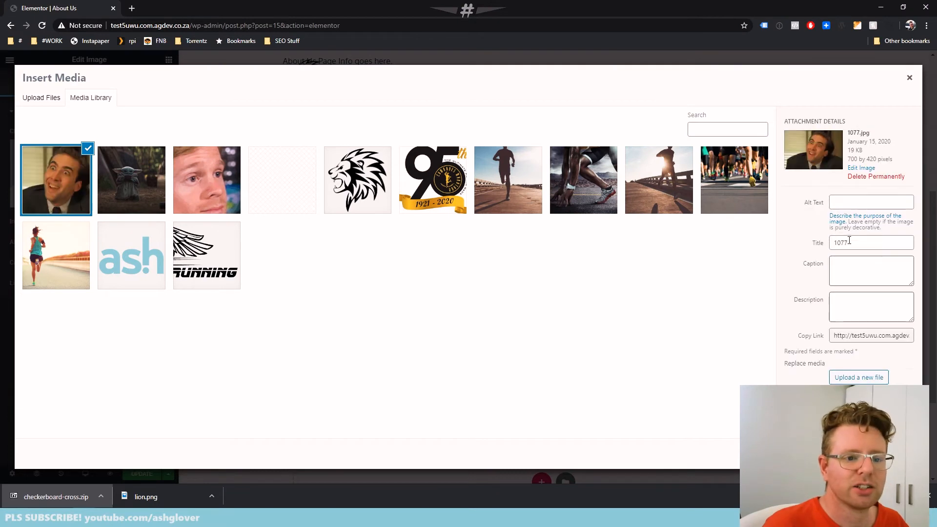
Enter "Nic Cage" as the uploaded image's alt text, title and description, and insert it into the widget
left_click(857, 199)
type("Nic C")
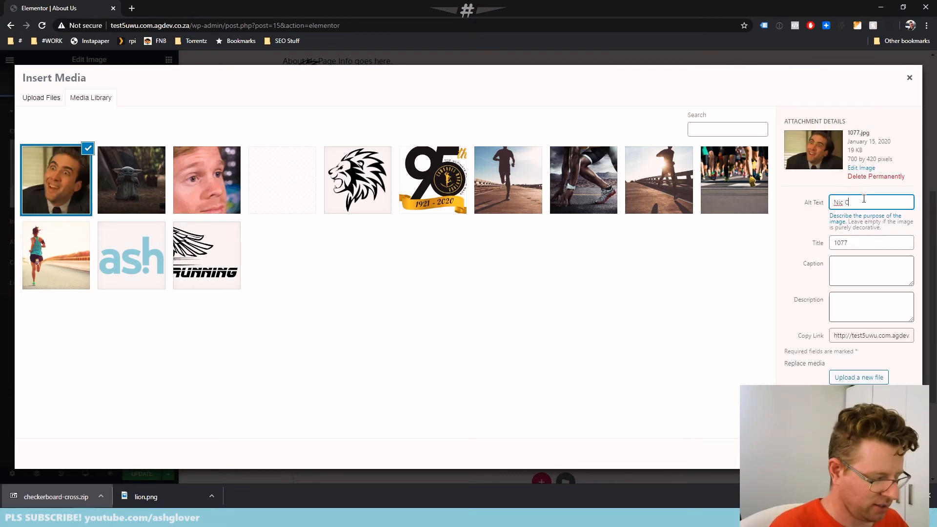
key("ctrl+a")
key("ctrl+c")
double_click(859, 243)
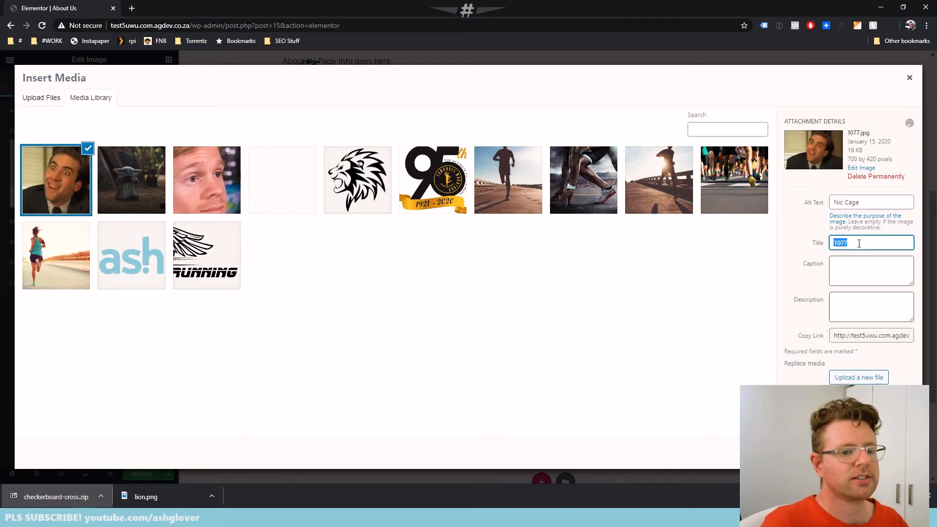
key("ctrl+v")
left_click(864, 305)
key("ctrl+v")
left_click(889, 454)
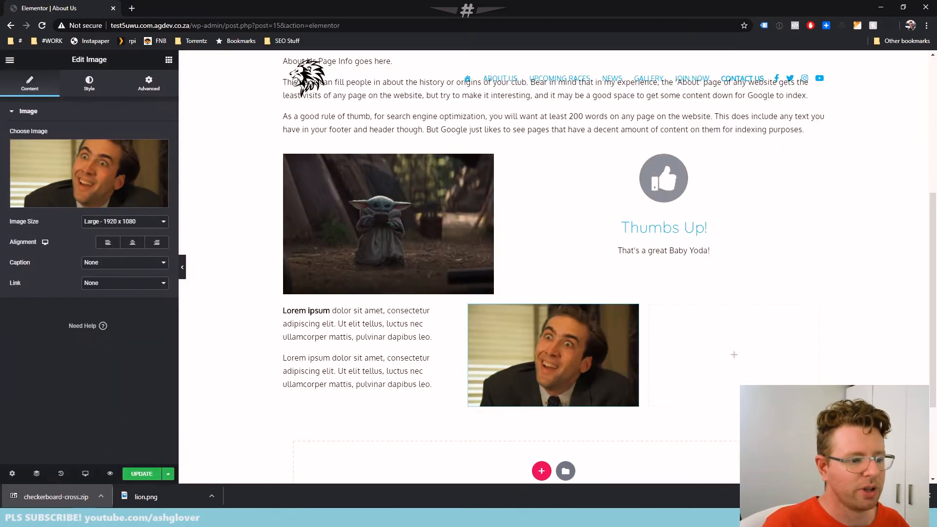
Make the second column slightly narrower and place a Shortcode widget in the third column
left_click_drag(644, 354, 621, 357)
left_click(703, 350)
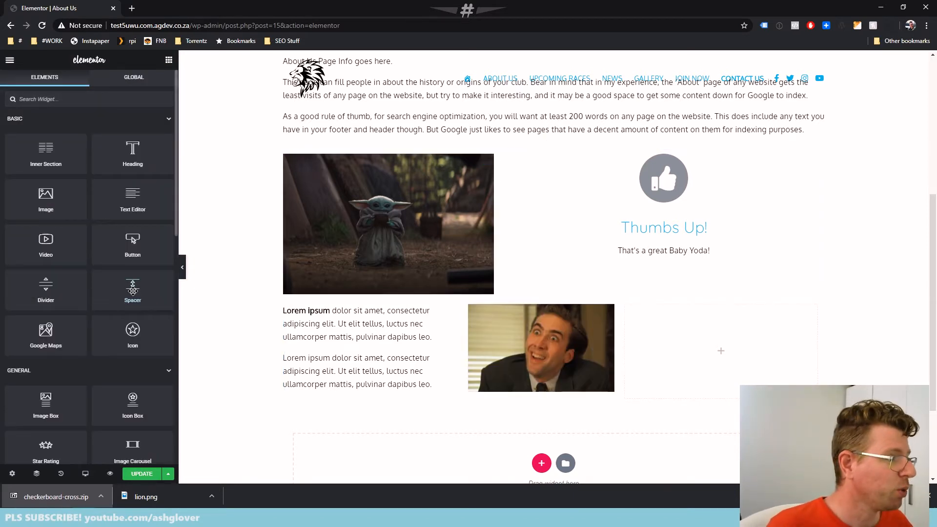
scroll(120, 306, "down", 3)
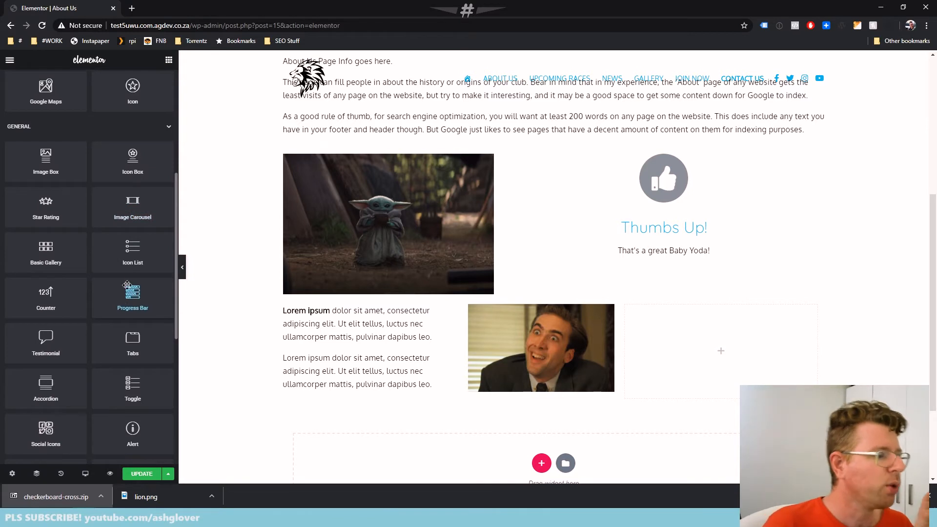
scroll(131, 333, "down", 5)
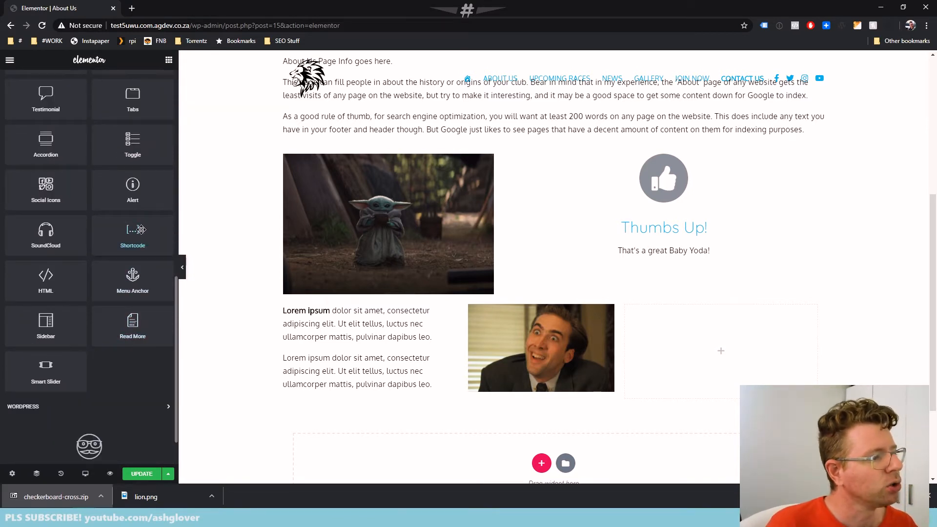
left_click_drag(131, 236, 716, 378)
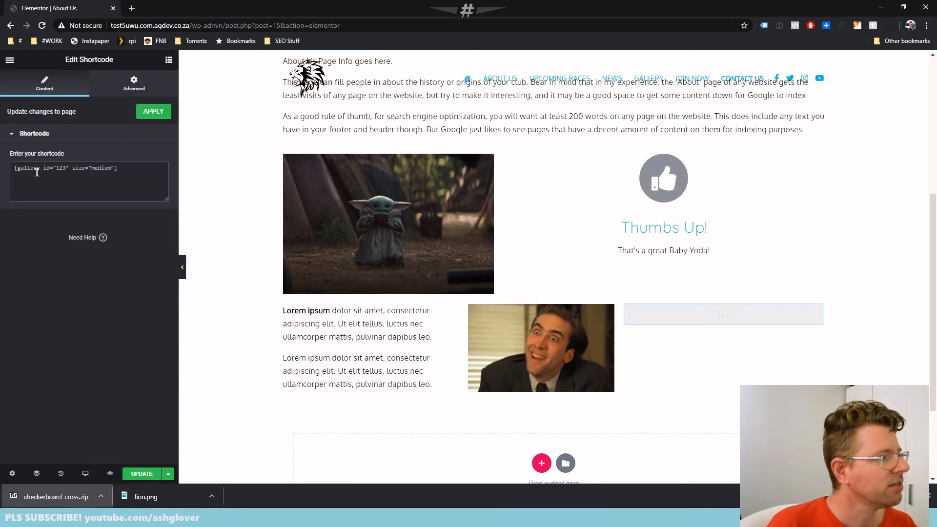
left_click(37, 132)
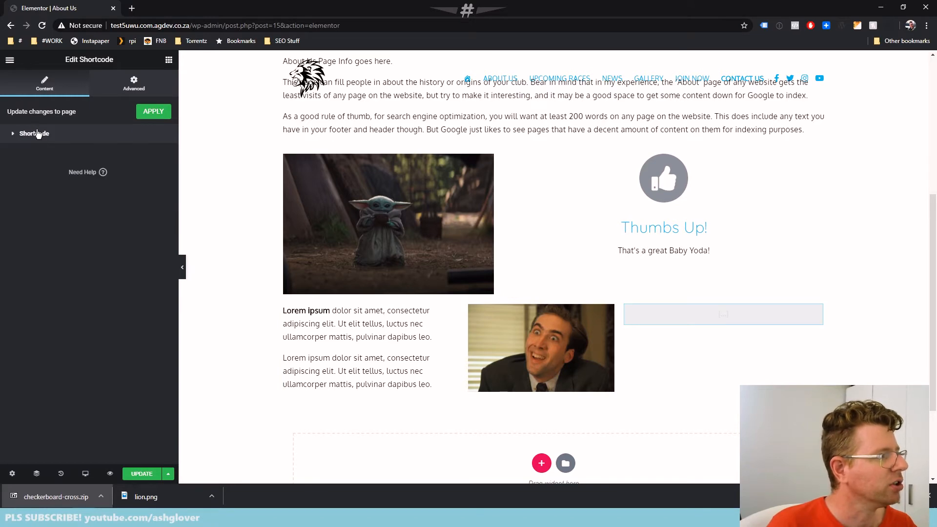
left_click(37, 133)
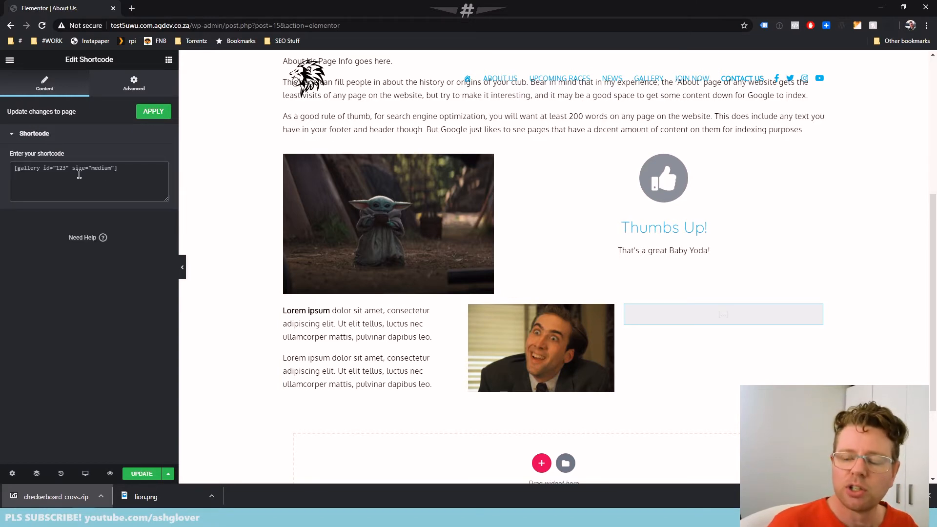
Save the page changes and close the browser's downloads bar
scroll(258, 257, "up", 3)
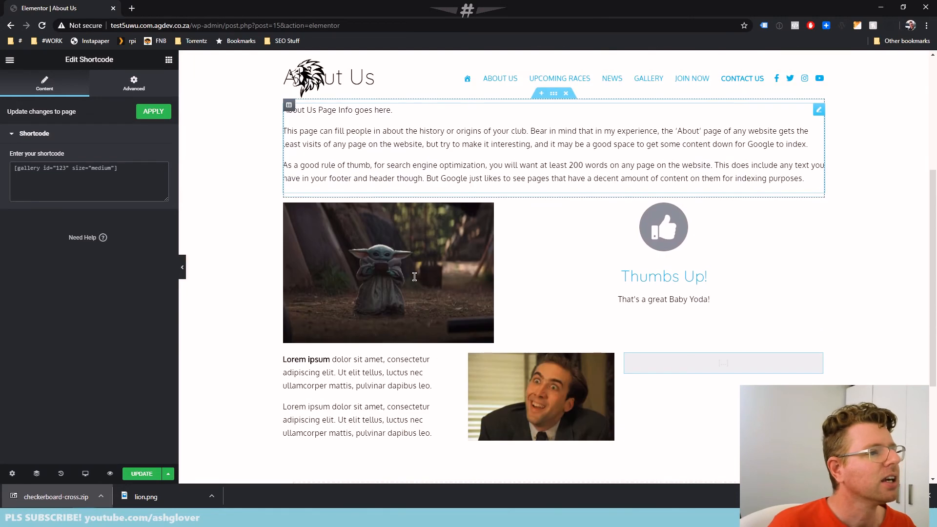
scroll(416, 281, "down", 1)
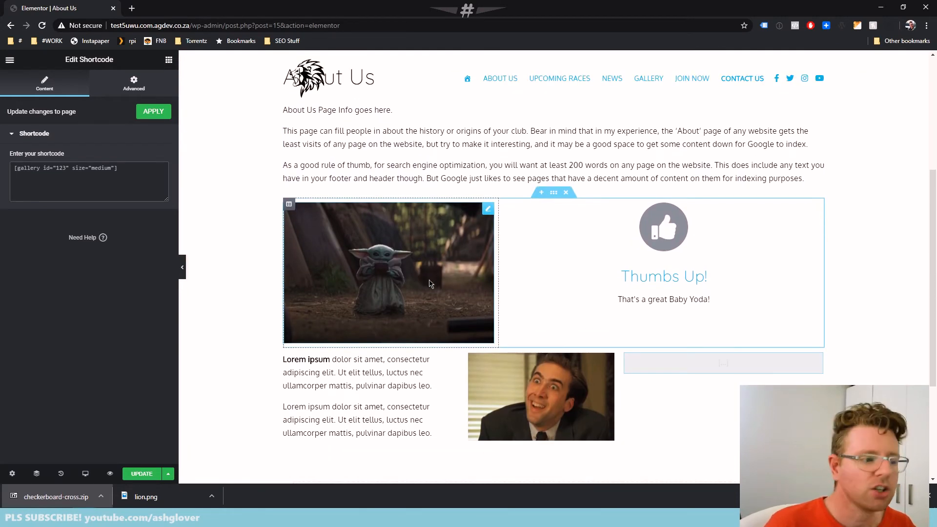
scroll(432, 284, "down", 2)
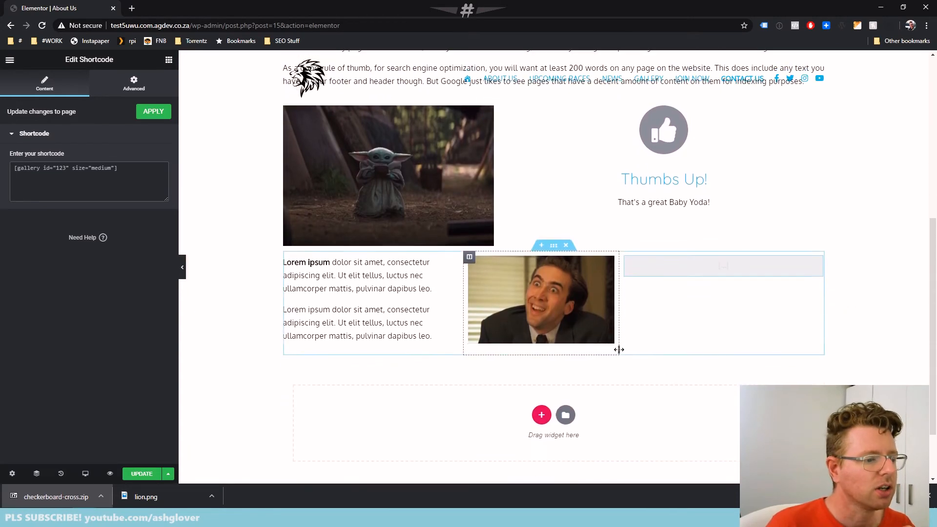
left_click(140, 480)
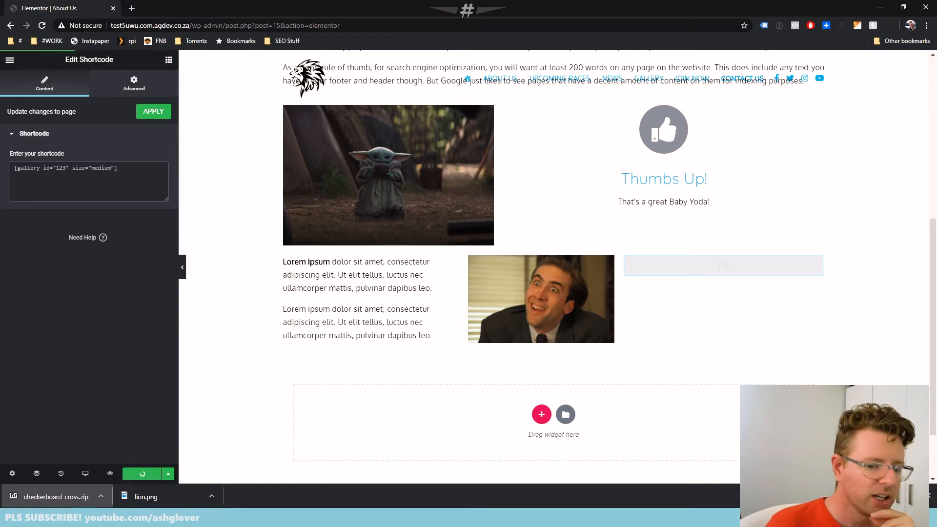
left_click(929, 499)
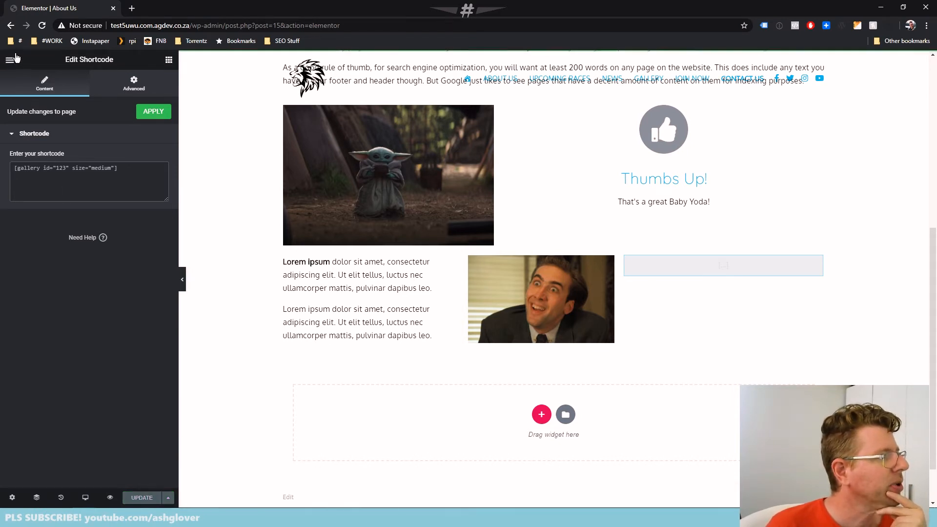
Open the published About Us page and review its heading, text, images and column layout
scroll(286, 254, "up", 5)
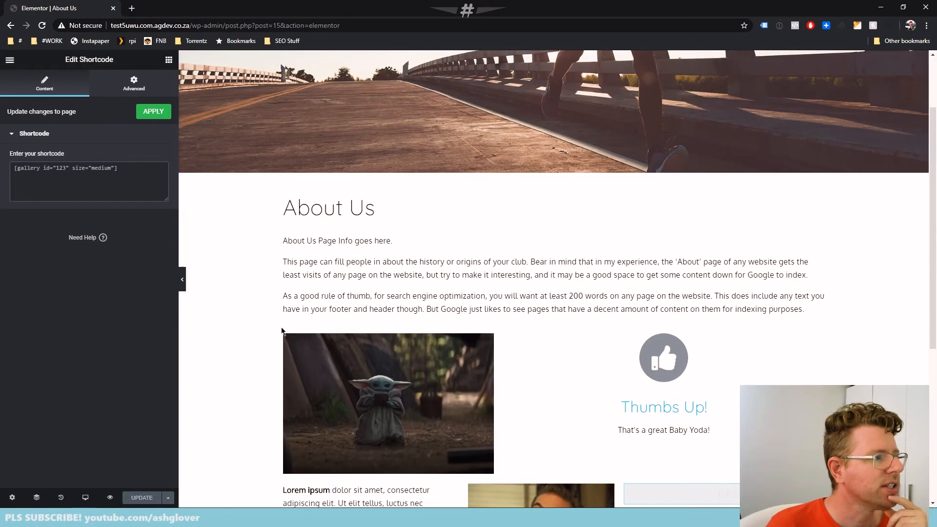
left_click(10, 61)
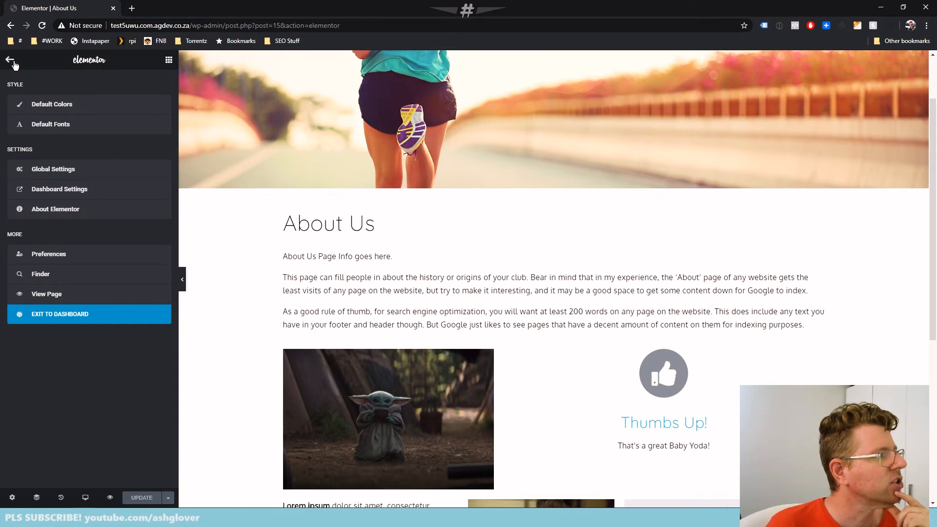
left_click(53, 295)
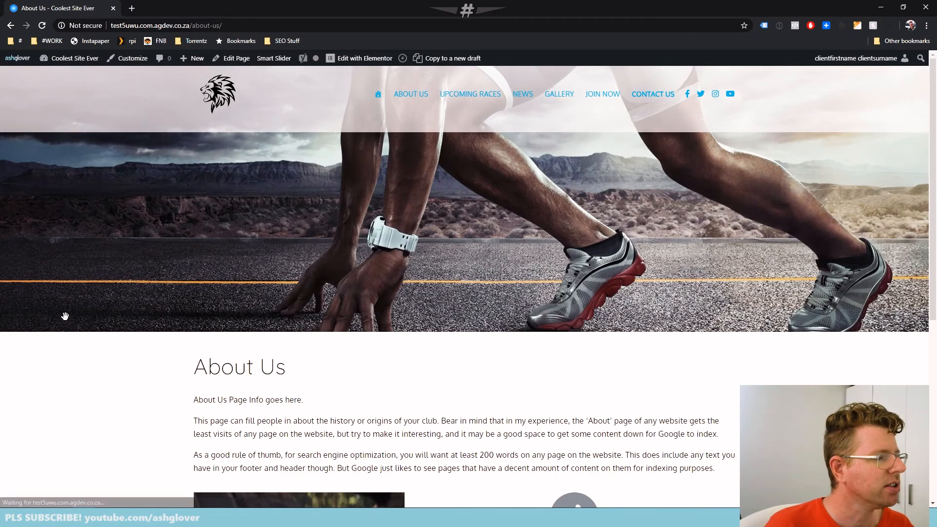
scroll(454, 342, "down", 5)
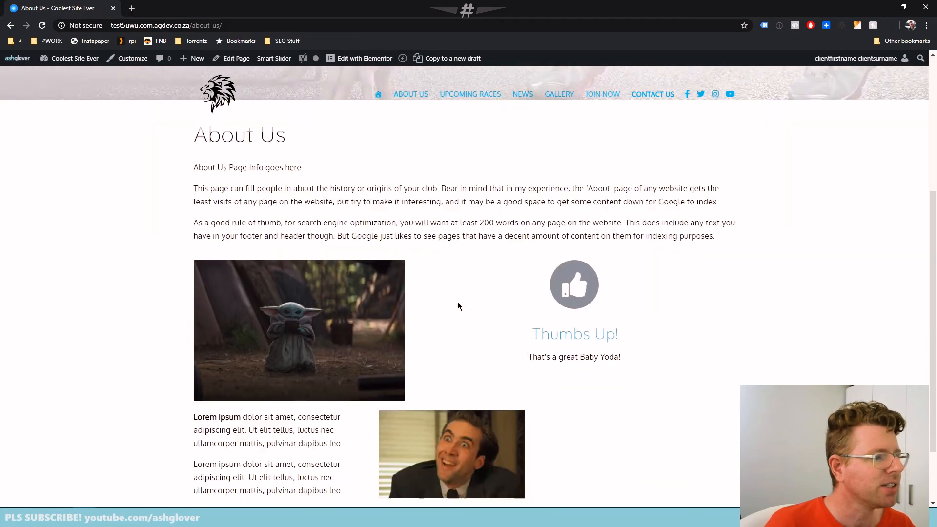
scroll(458, 306, "up", 3)
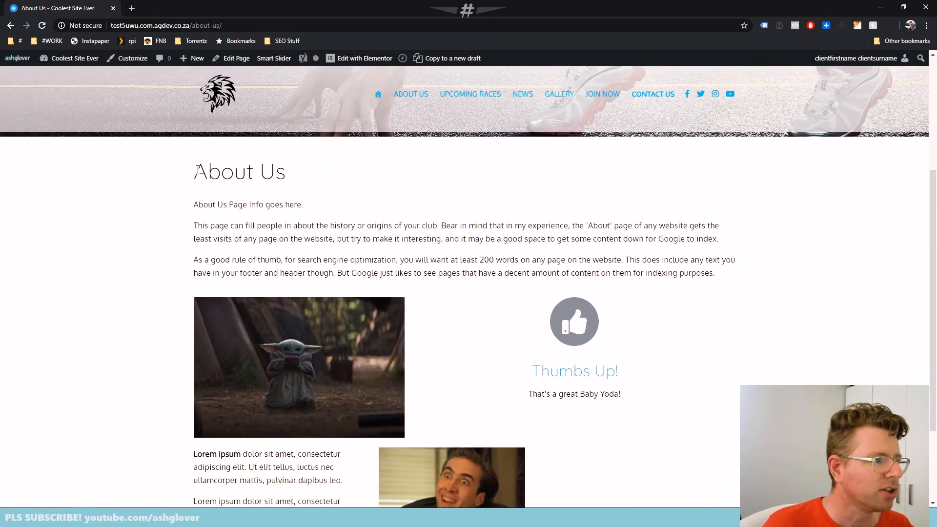
left_click_drag(198, 170, 492, 273)
left_click(333, 243)
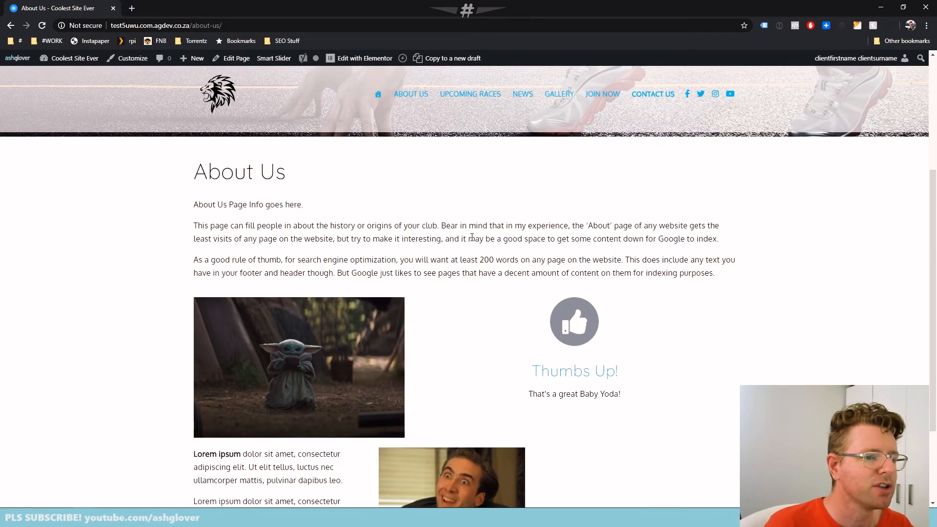
scroll(341, 246, "down", 2)
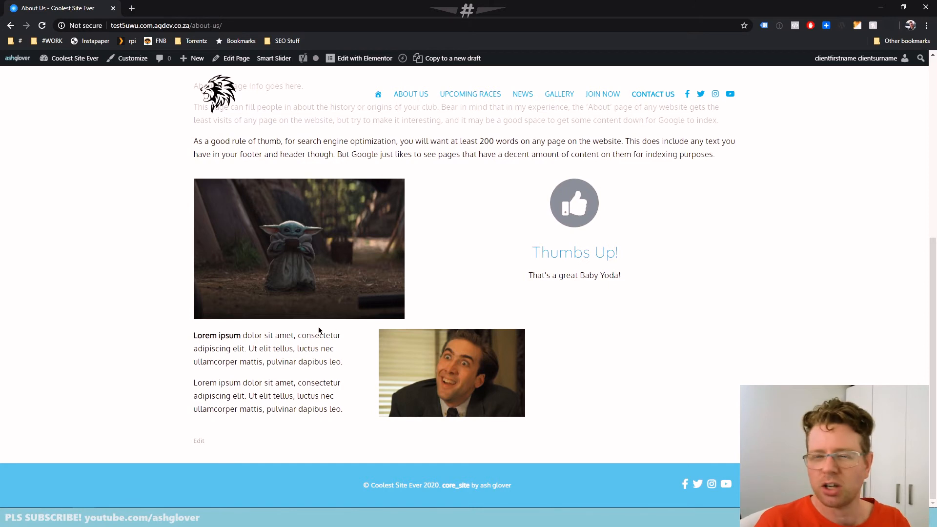
Open the contact forms list from the site dashboard and copy the shortcode of the Contact Us form
mouse_move(61, 58)
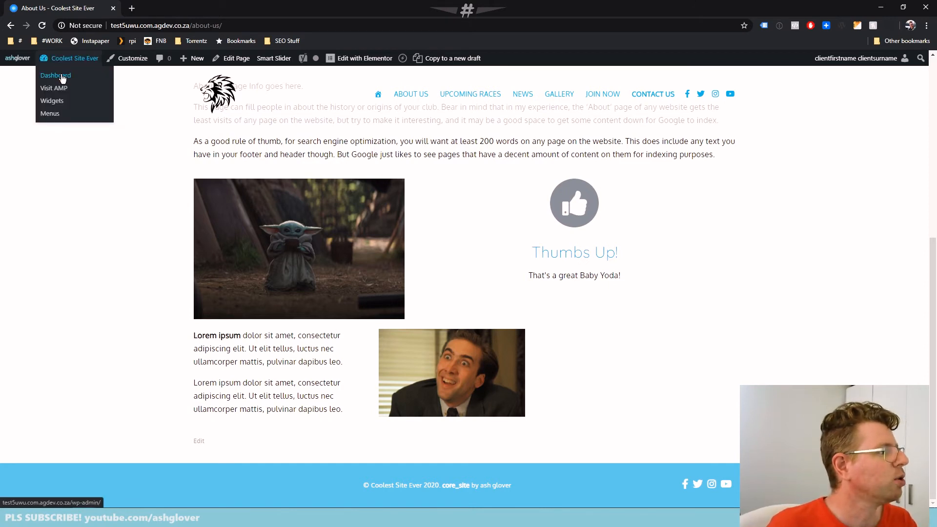
left_click(62, 77)
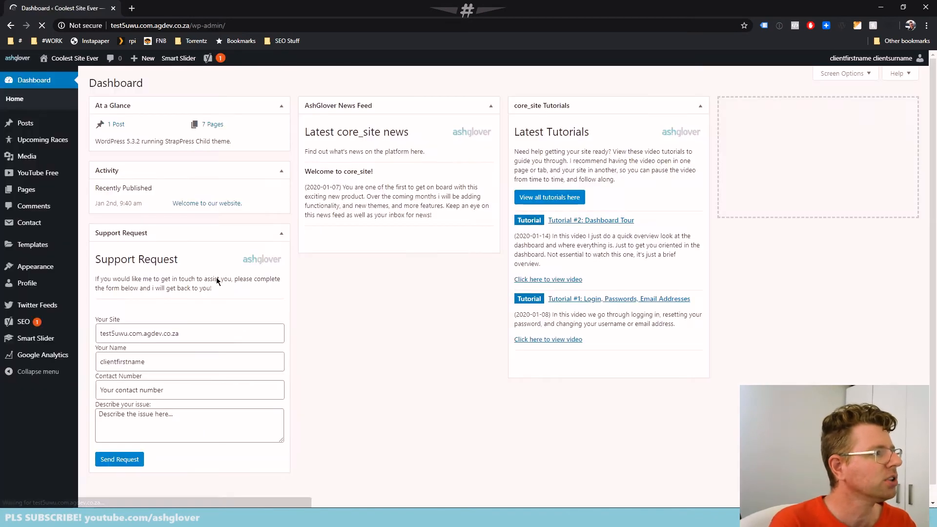
left_click(22, 222)
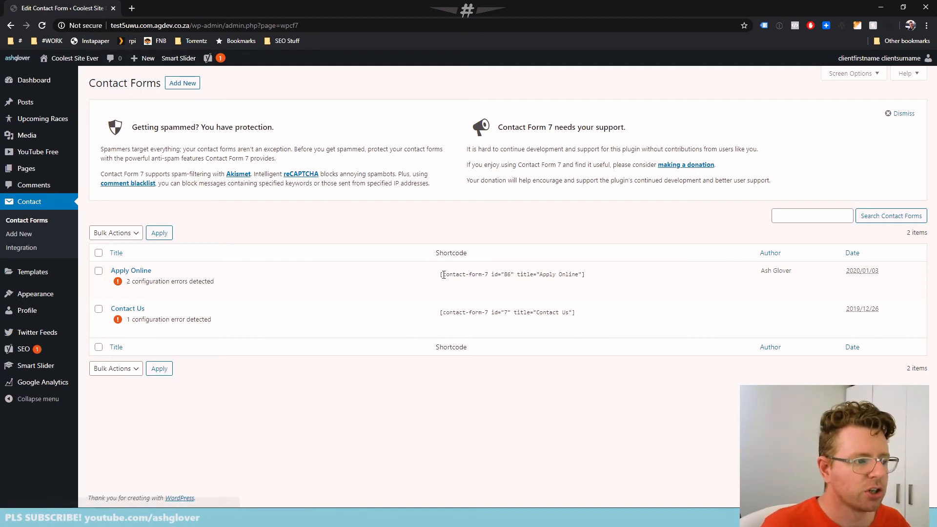
left_click(450, 312)
key("ctrl+c")
left_click_drag(450, 312, 438, 310)
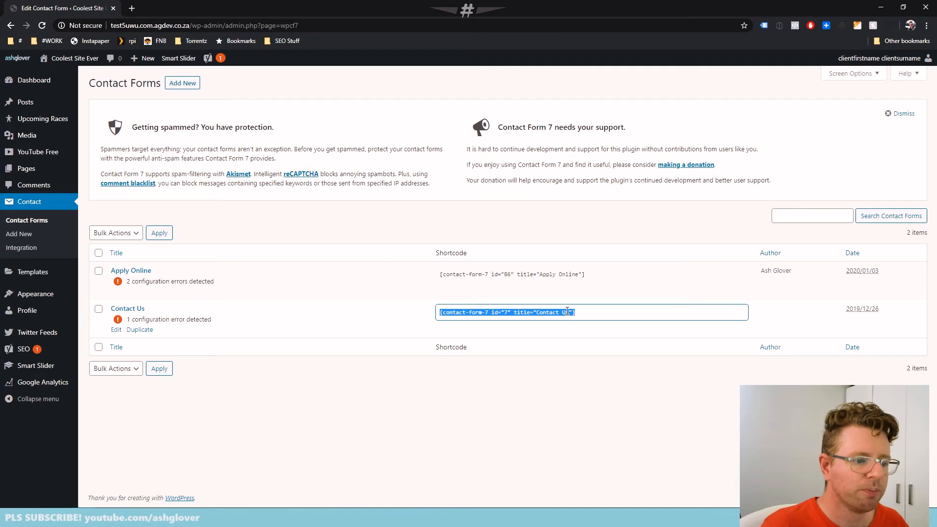
right_click(471, 314)
left_click(499, 329)
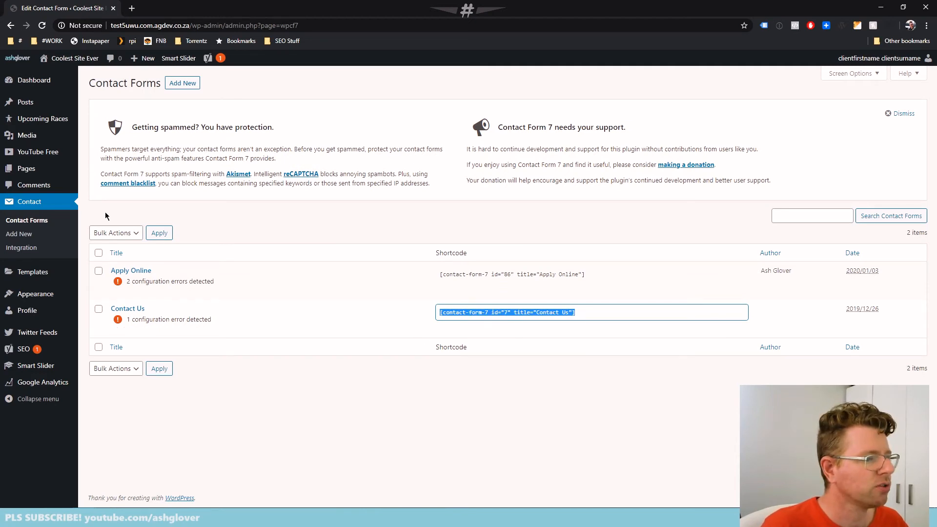
Open the About Us page in Elementor and apply the copied Contact Us form shortcode in the third column's Shortcode widget
left_click(25, 170)
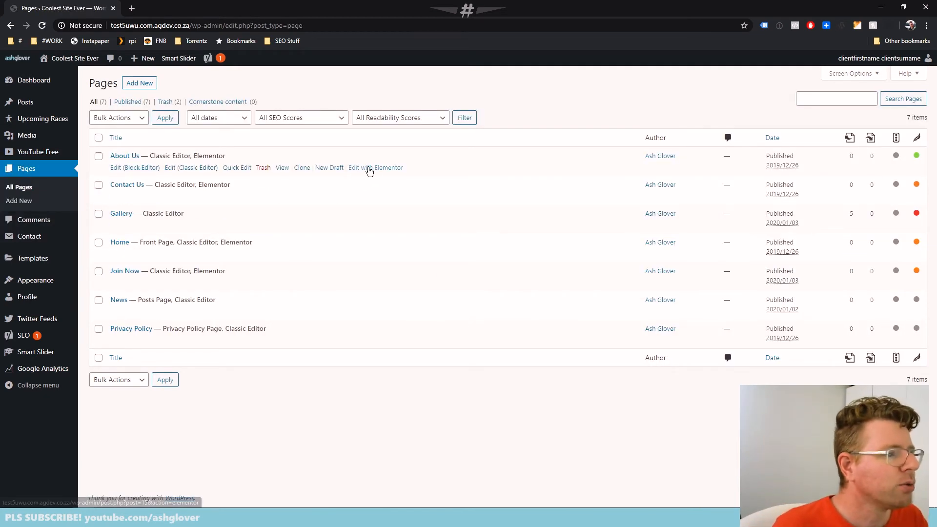
left_click(379, 169)
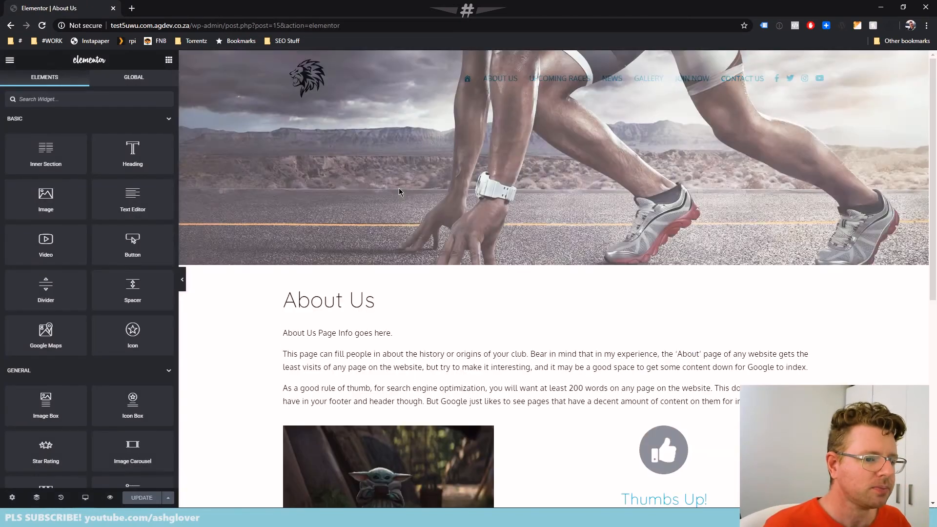
scroll(653, 209, "down", 8)
left_click(653, 209)
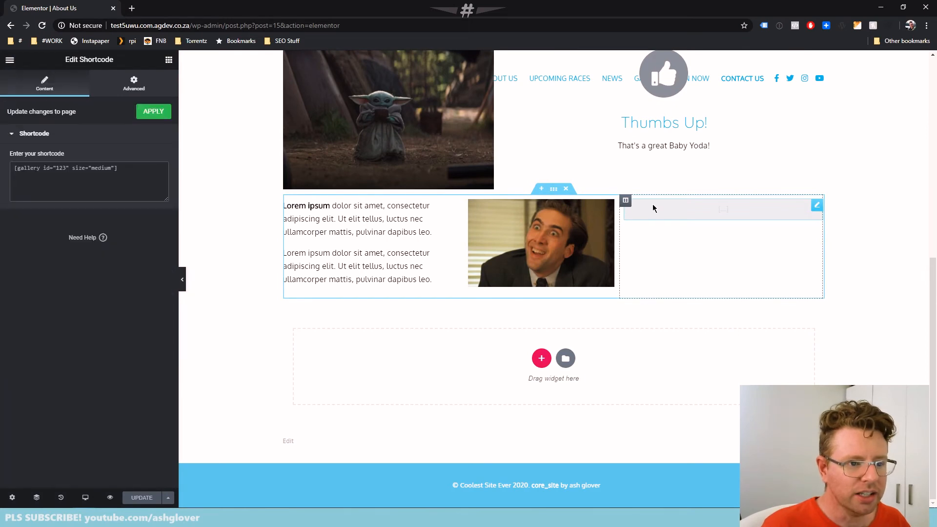
right_click(31, 173)
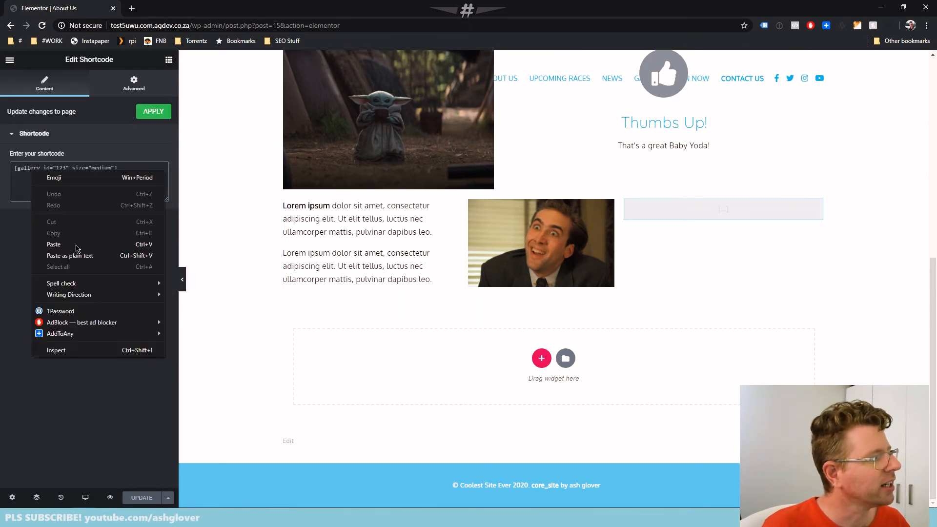
left_click(53, 244)
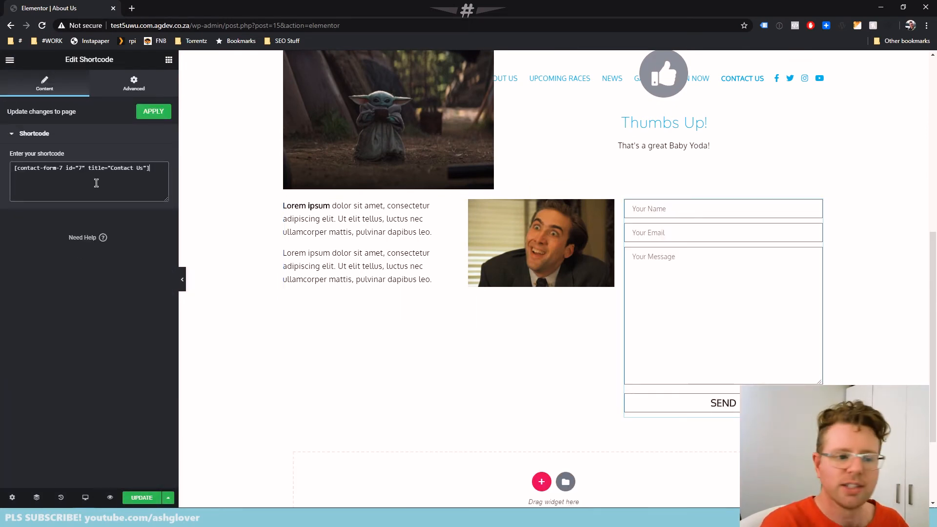
left_click(154, 113)
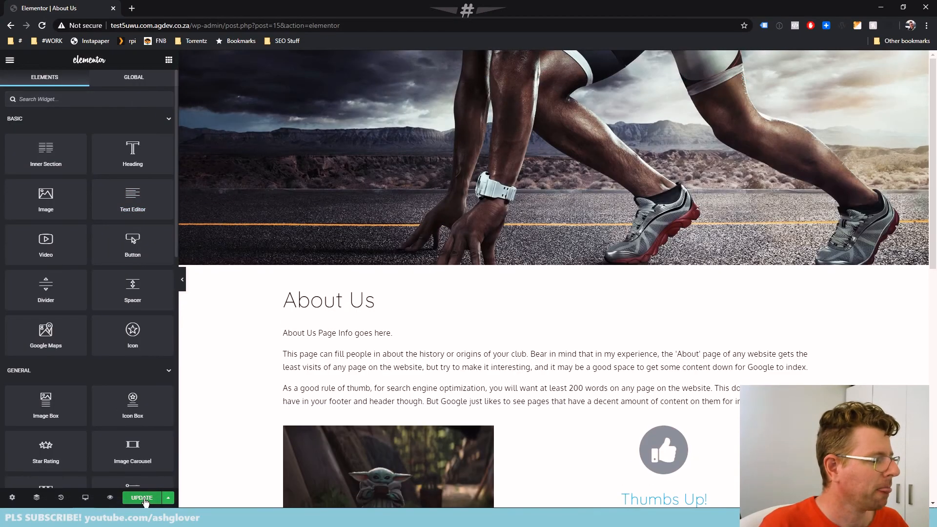
Save the page changes and reload the published About Us page to check the embedded contact form
left_click(142, 497)
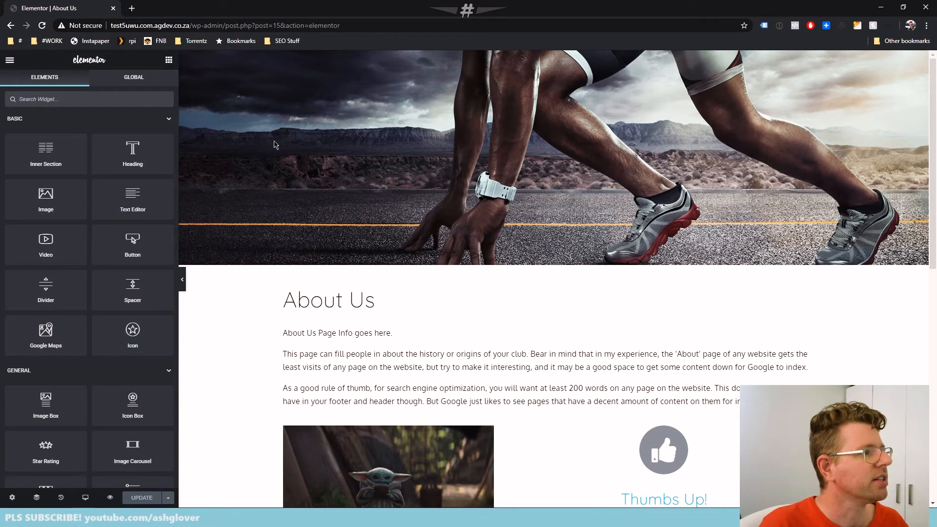
key("alt+Tab")
key("F5")
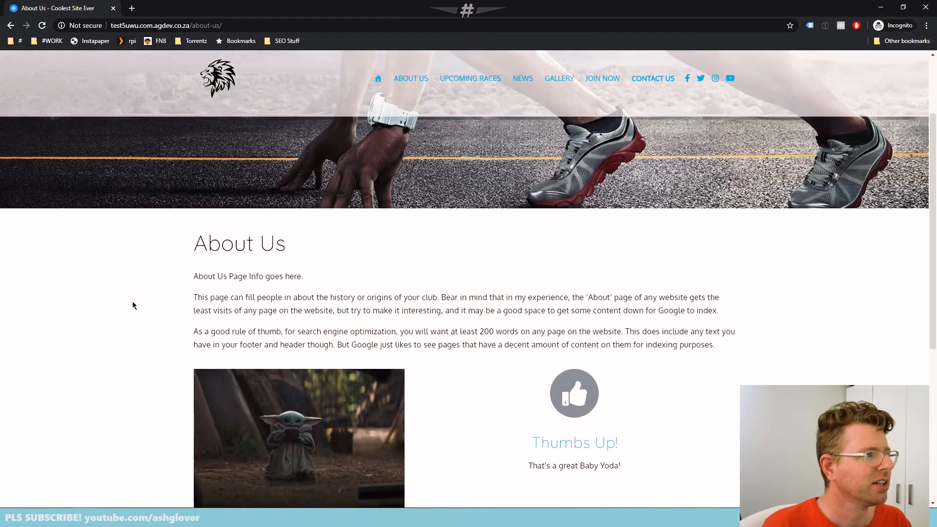
scroll(121, 275, "down", 6)
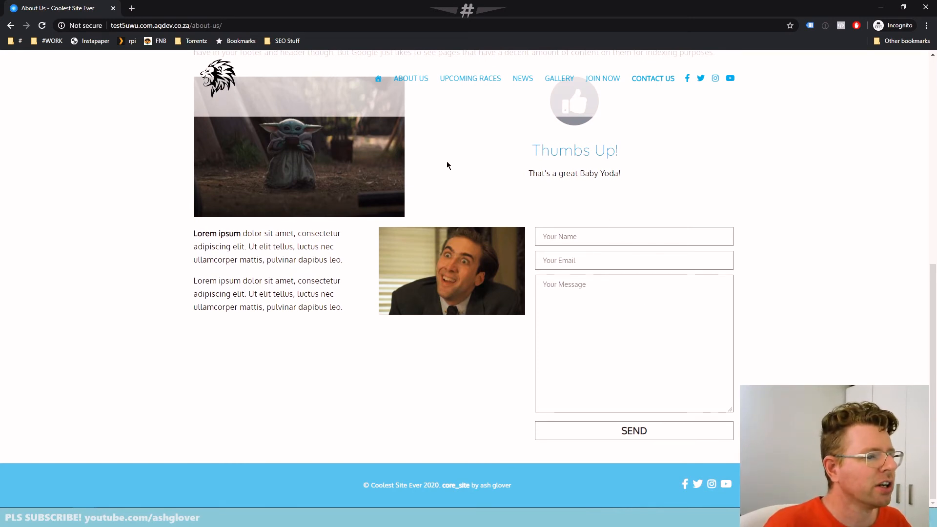
Return to the Elementor editor and place a Heading widget above the contact form in the third column
key("alt+Tab")
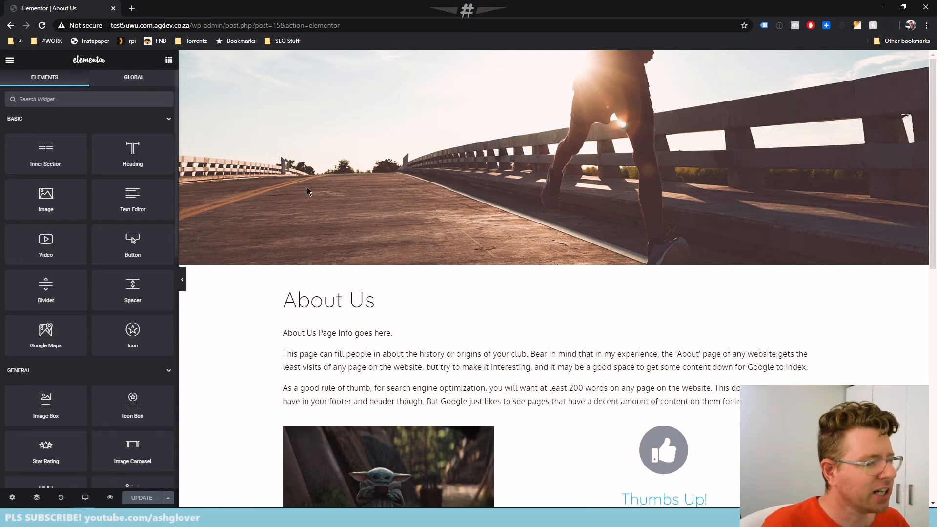
scroll(309, 192, "down", 7)
left_click_drag(163, 147, 675, 234)
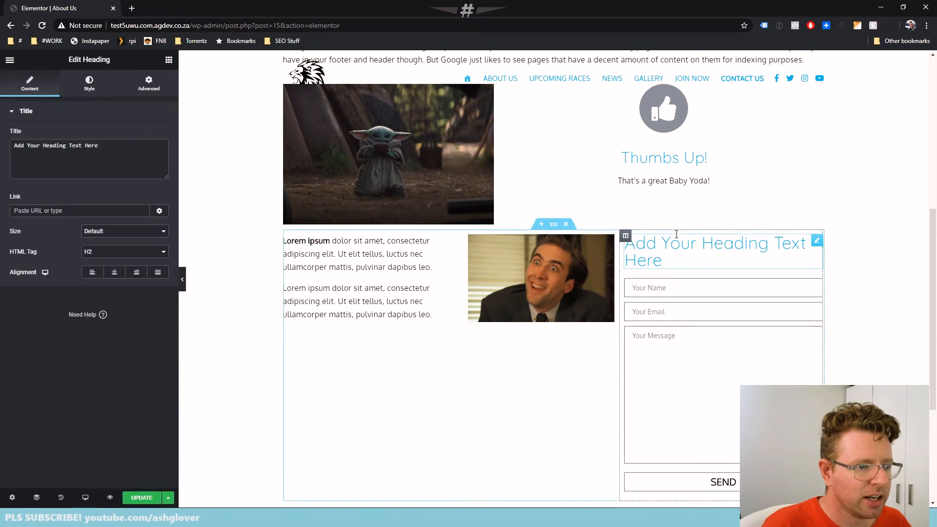
Add a Text Editor widget below the second column's image reading "Nicholas Cage says you should fill in the form to the right!"
left_click(169, 60)
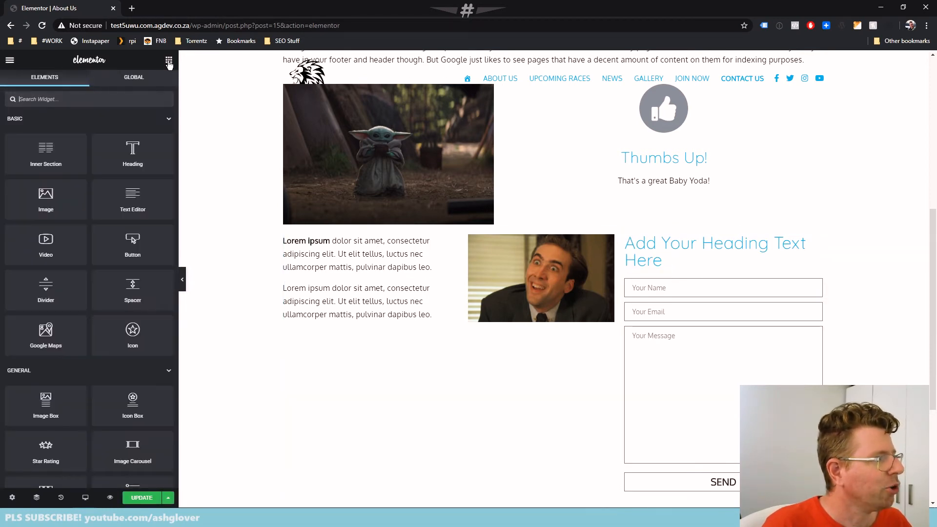
left_click_drag(132, 198, 567, 333)
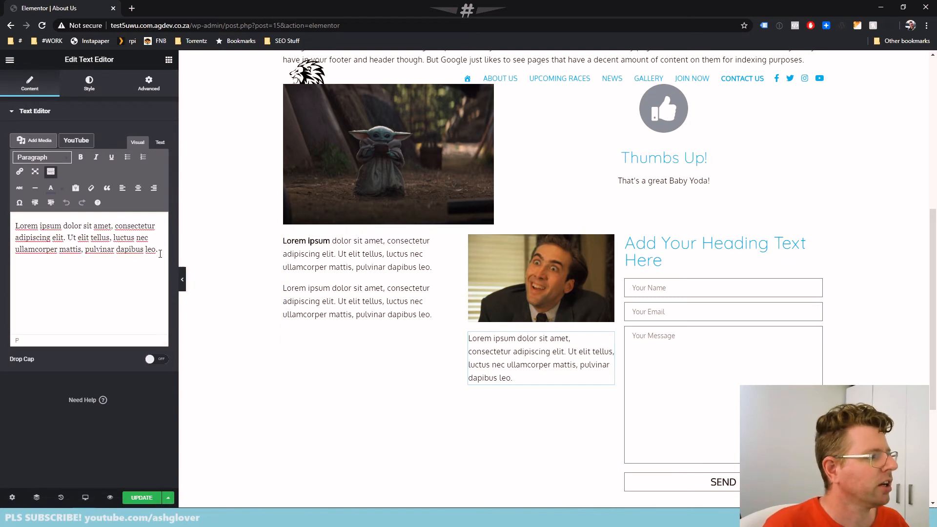
left_click_drag(160, 252, 2, 162)
type("Nic")
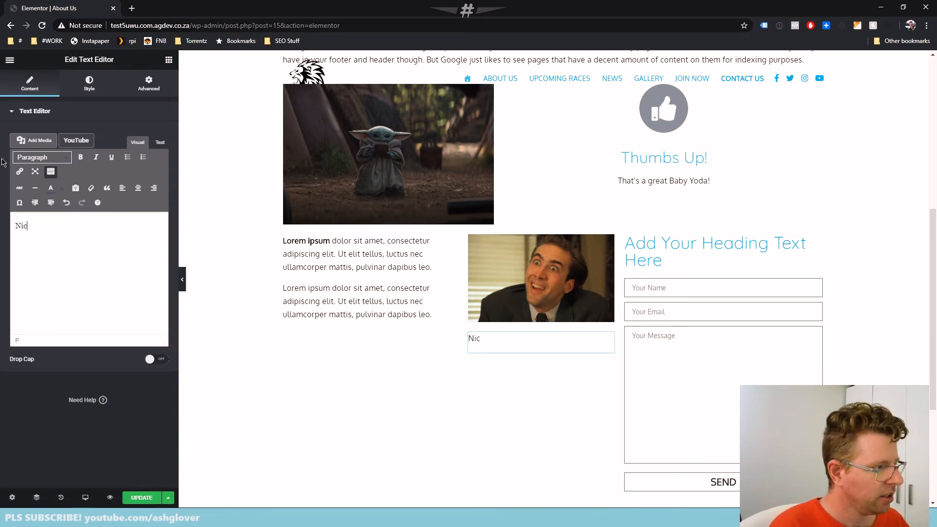
type("holas ")
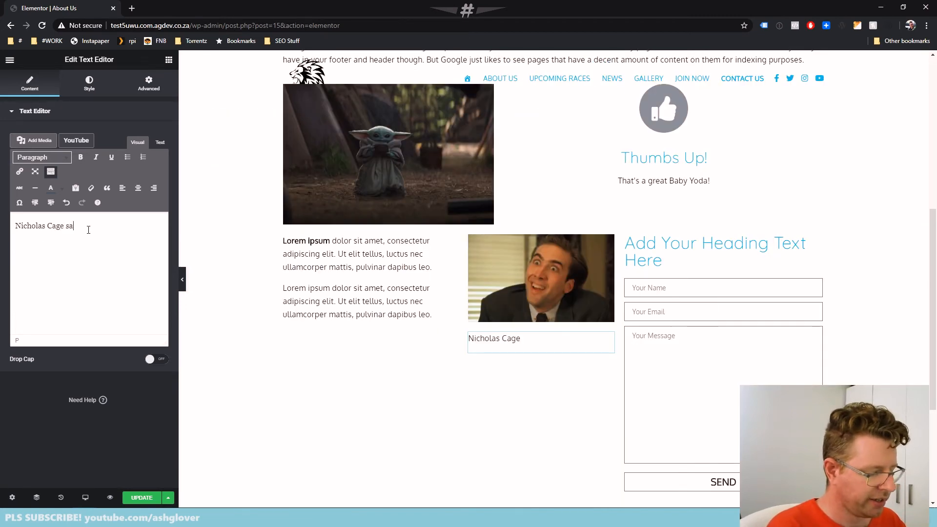
type("Cage says you should fill")
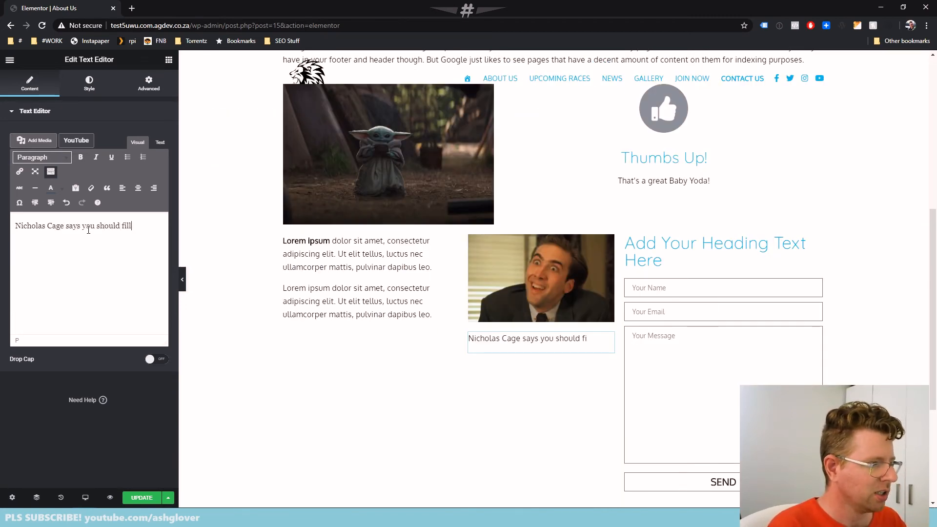
type(" in the form to the l")
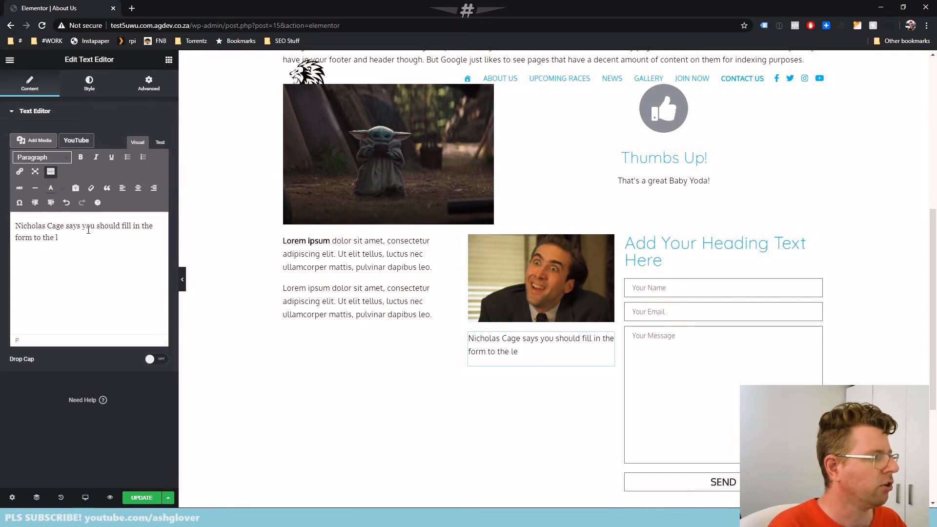
key("BackSpace")
type("right.")
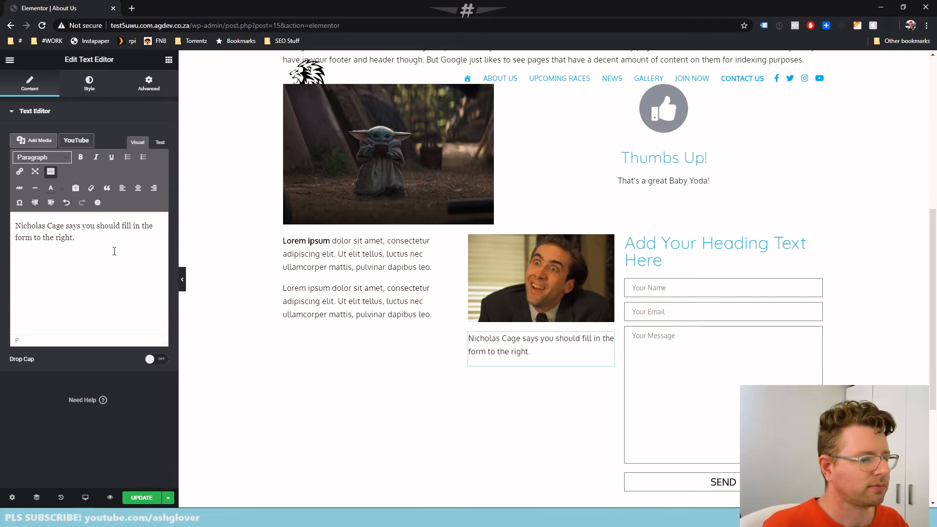
key("BackSpace")
type("!")
Replace the placeholder title of the heading above the form with "Contact Us"
left_click(715, 251)
left_click_drag(54, 146, 11, 125)
type("Co")
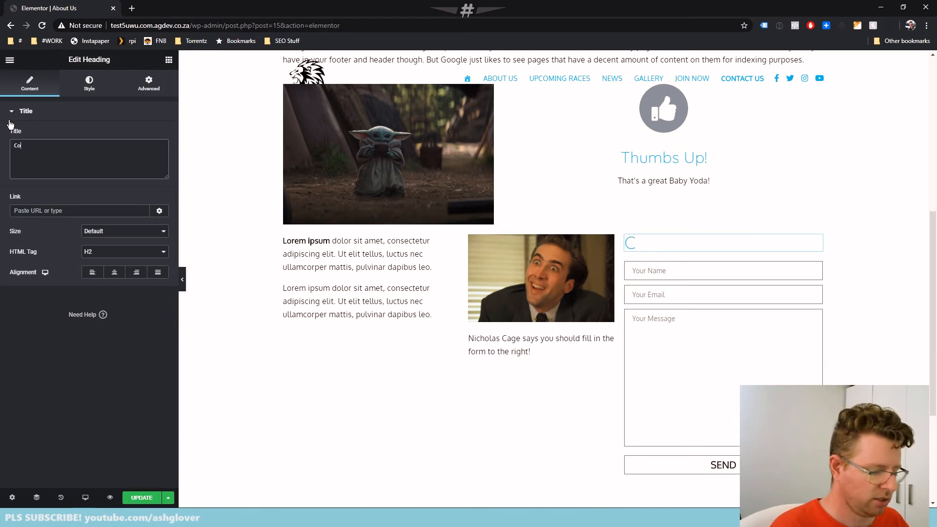
type("n tact Us")
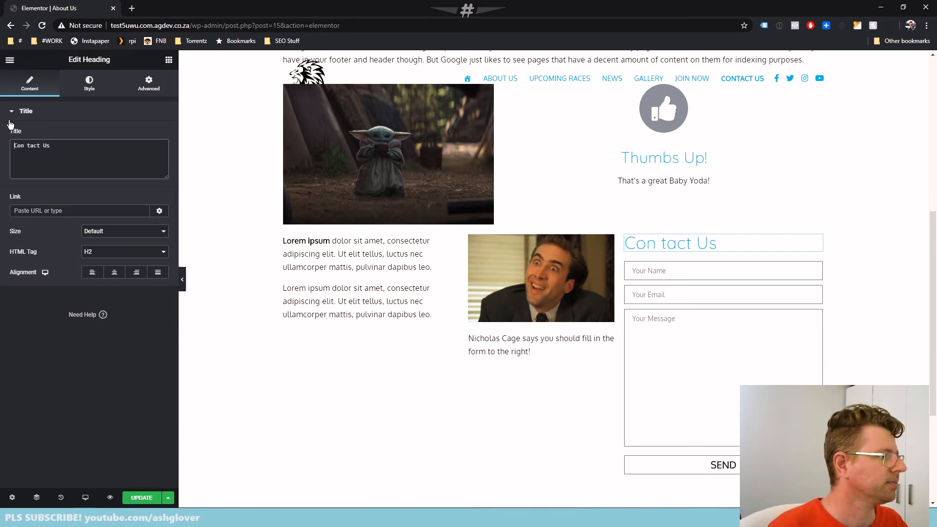
key("Delete")
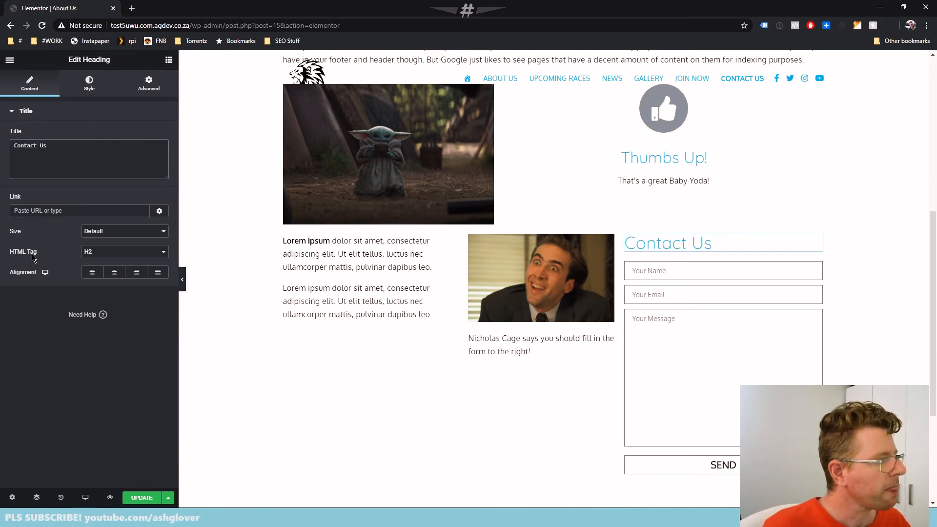
Try the H6 and H1 HTML tags on the Contact Us heading and return it to H2
left_click(108, 252)
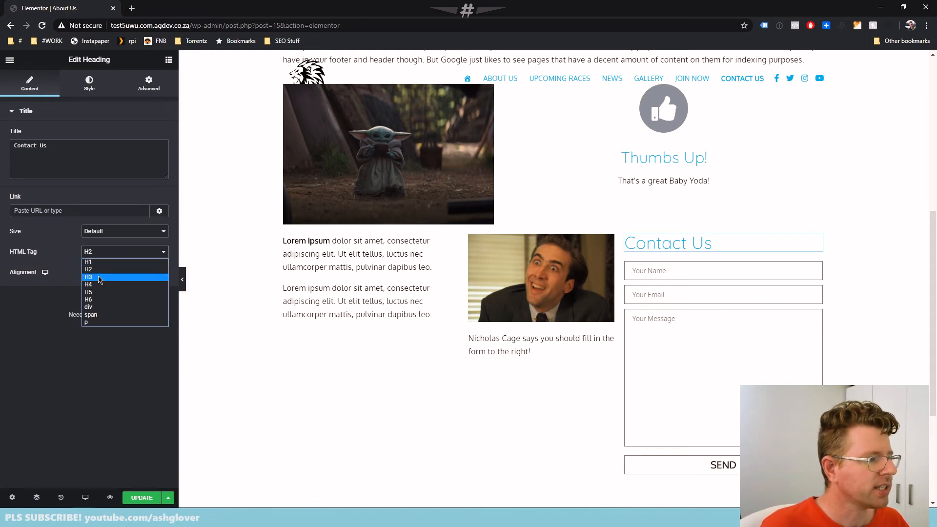
left_click(98, 269)
left_click(101, 252)
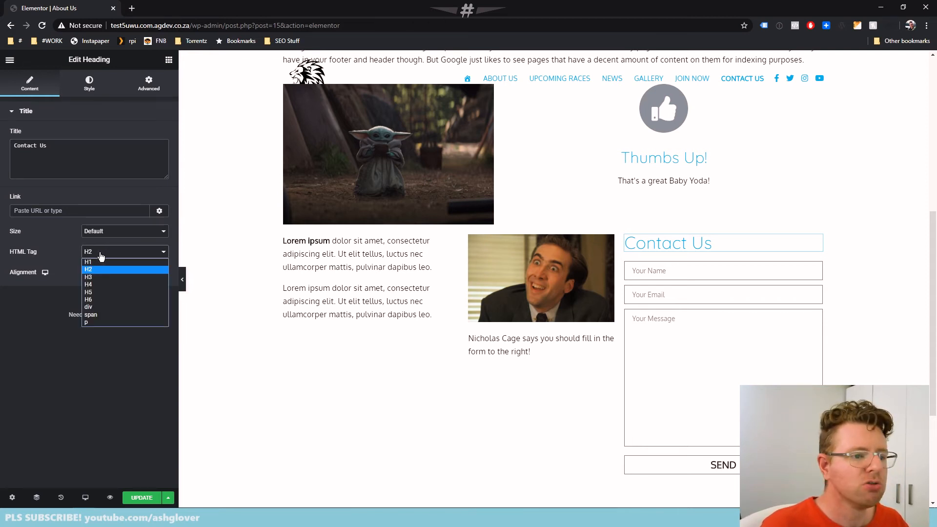
left_click(109, 299)
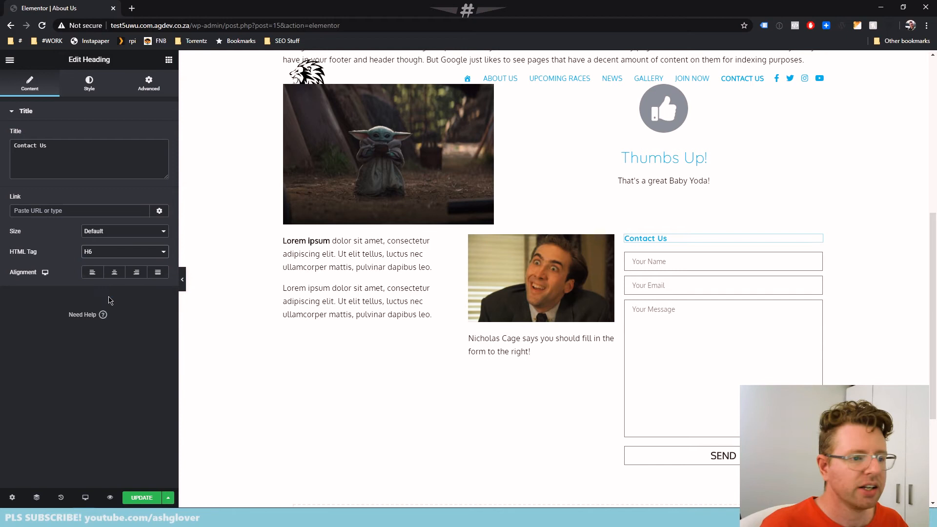
left_click(104, 233)
left_click(104, 235)
left_click(100, 252)
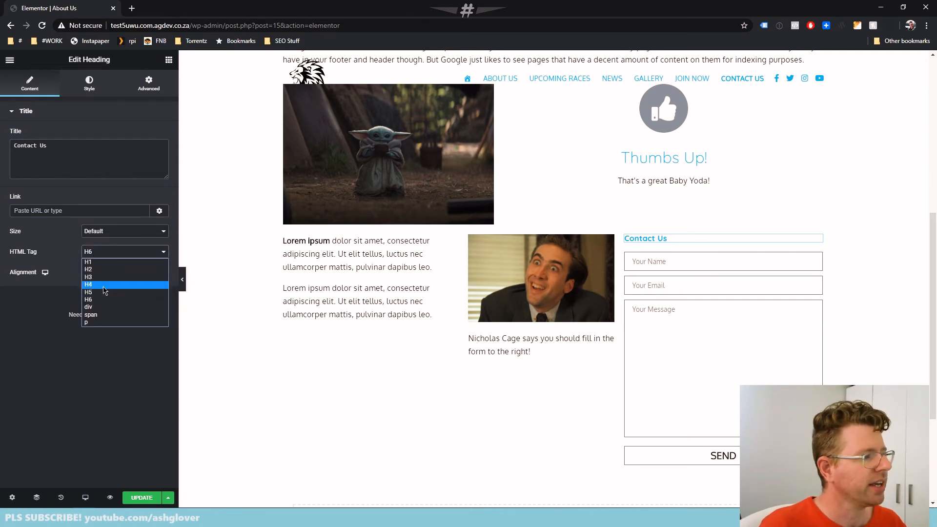
left_click(108, 263)
left_click(98, 252)
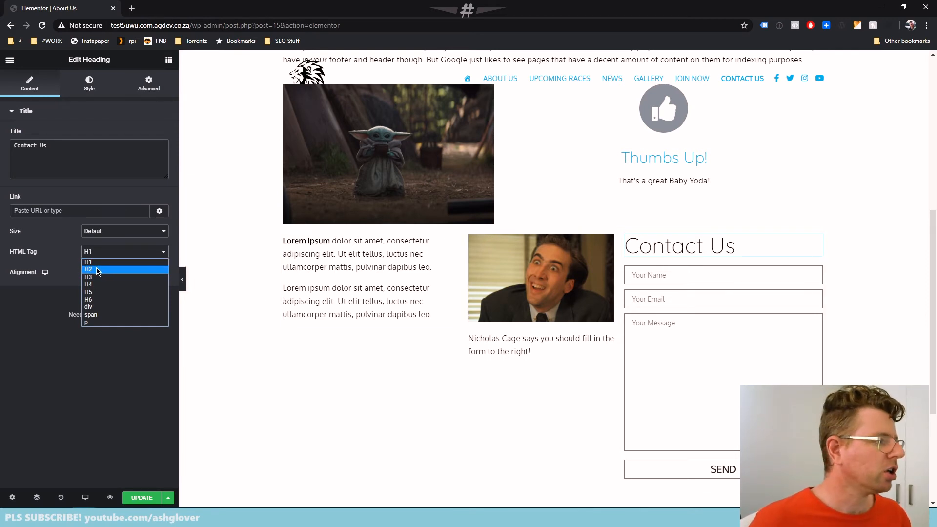
left_click(99, 270)
Try the p tag on the Contact Us heading, and set its HTML tag to H4
scroll(310, 261, "up", 7)
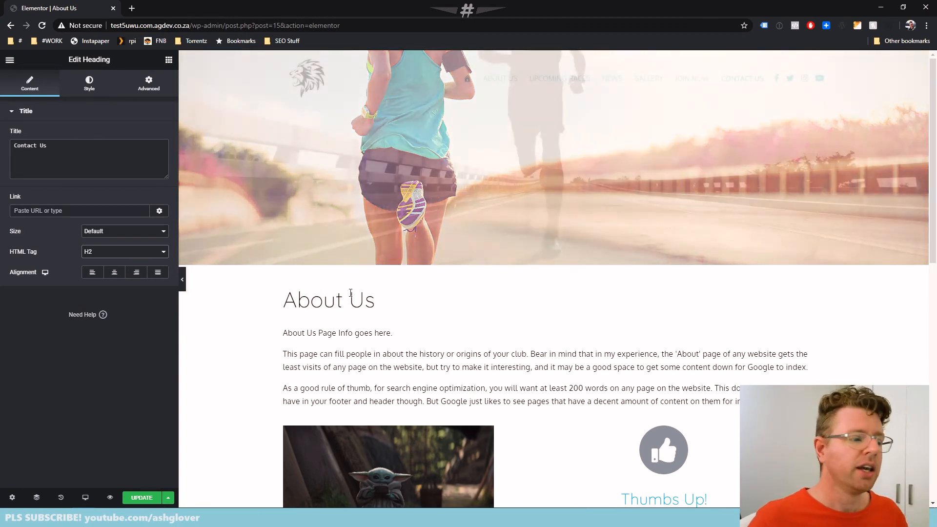
scroll(374, 301, "down", 4)
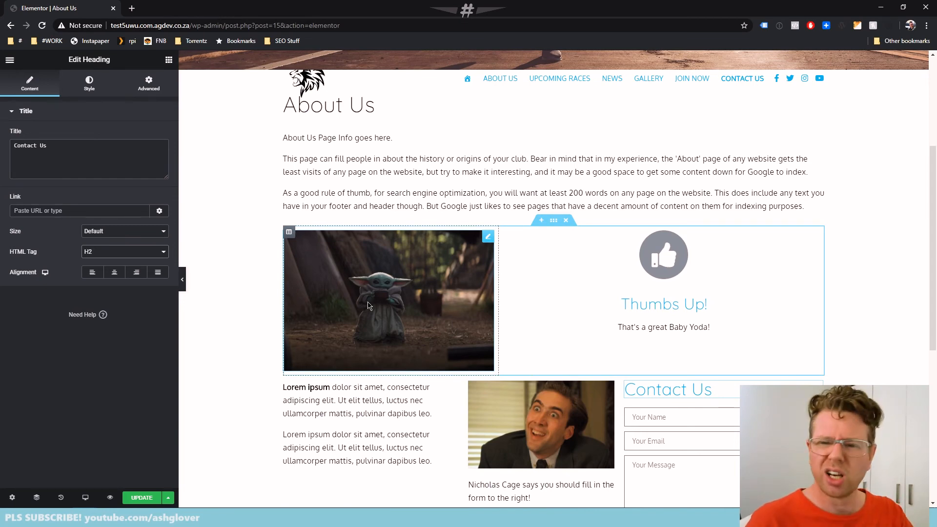
scroll(409, 304, "down", 3)
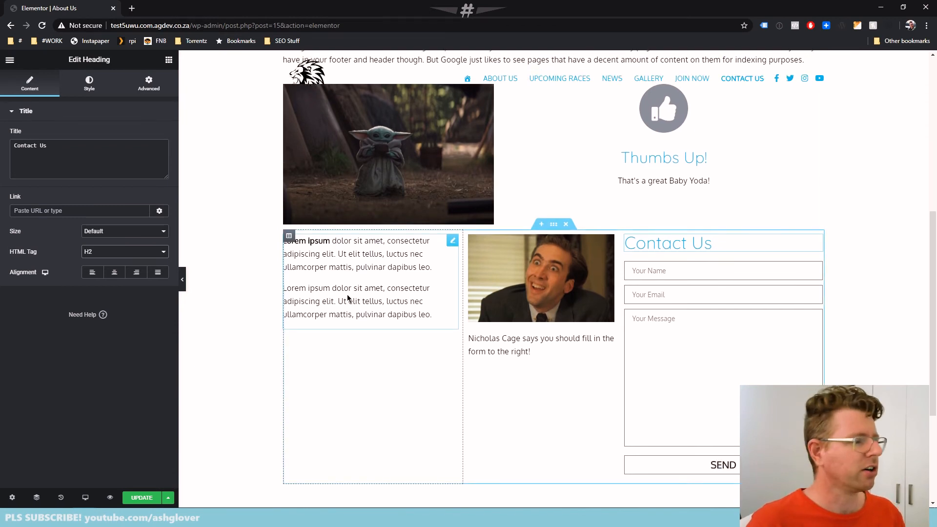
left_click(107, 251)
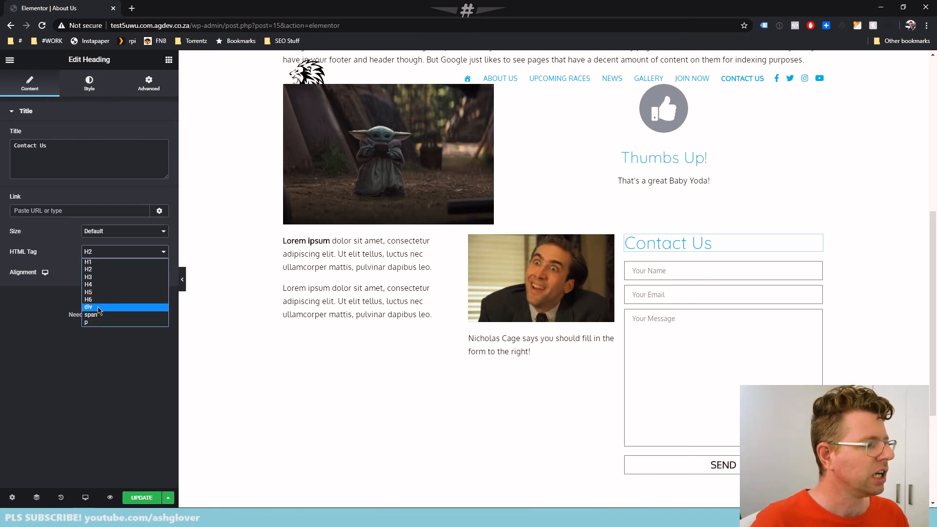
left_click(98, 323)
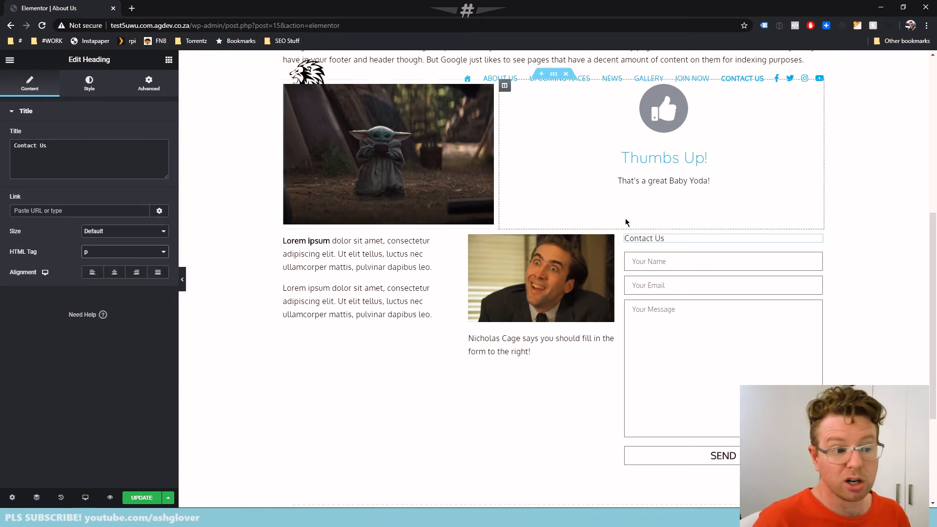
left_click(104, 252)
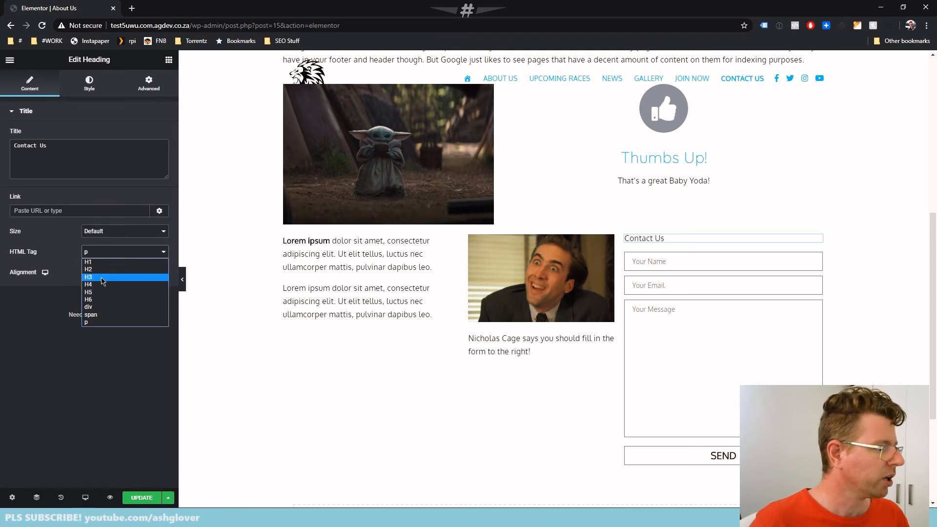
left_click(101, 285)
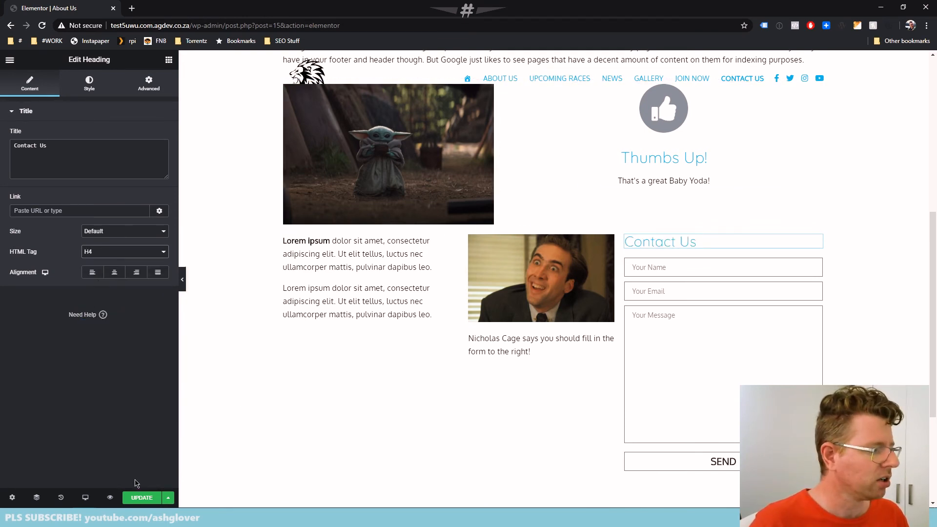
Save the page and reload the published About Us page to review the new heading and caption text
left_click(137, 499)
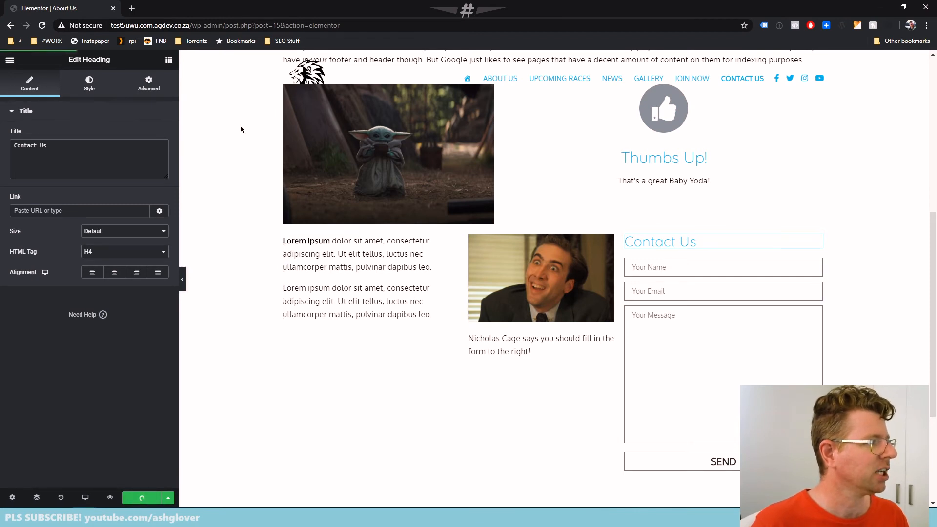
key("alt+Tab")
key("F5")
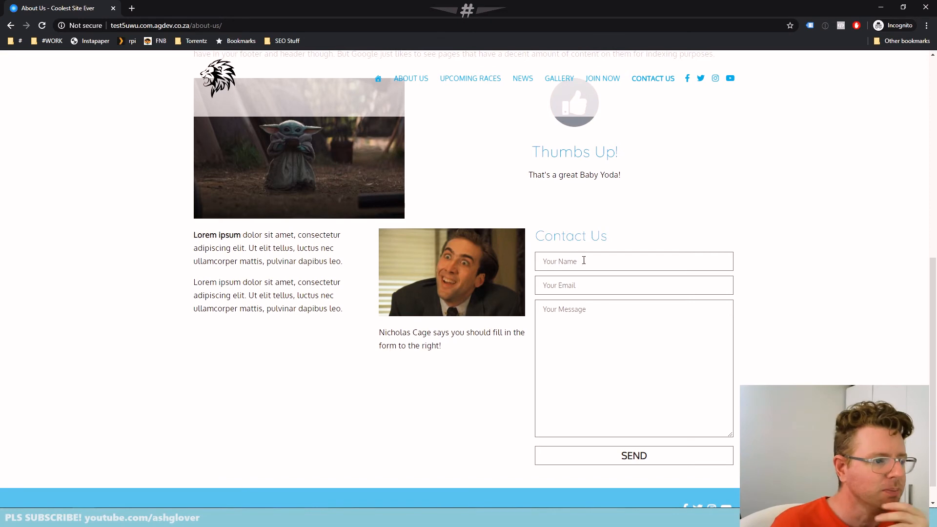
Review the published About Us page, checking the text and image columns, the Contact Us heading and the overall layout
left_click_drag(482, 361, 359, 275)
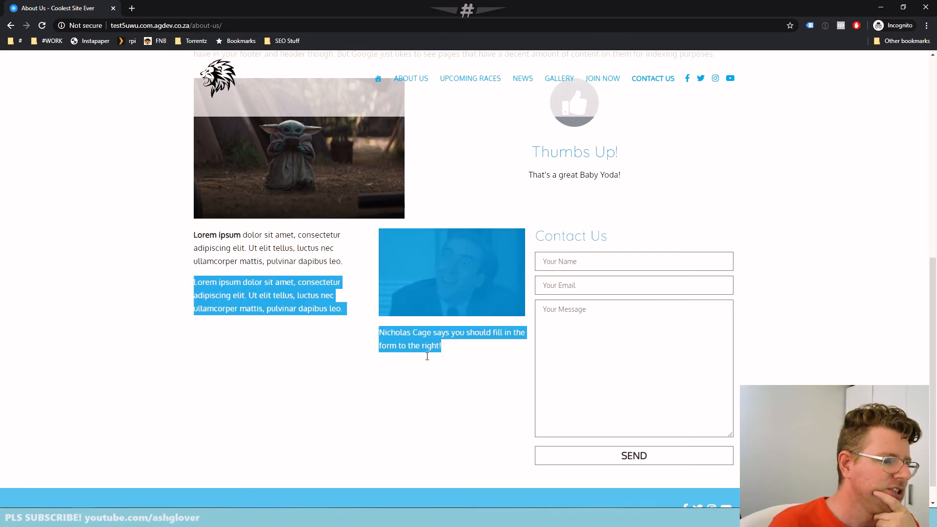
left_click(452, 381)
triple_click(569, 234)
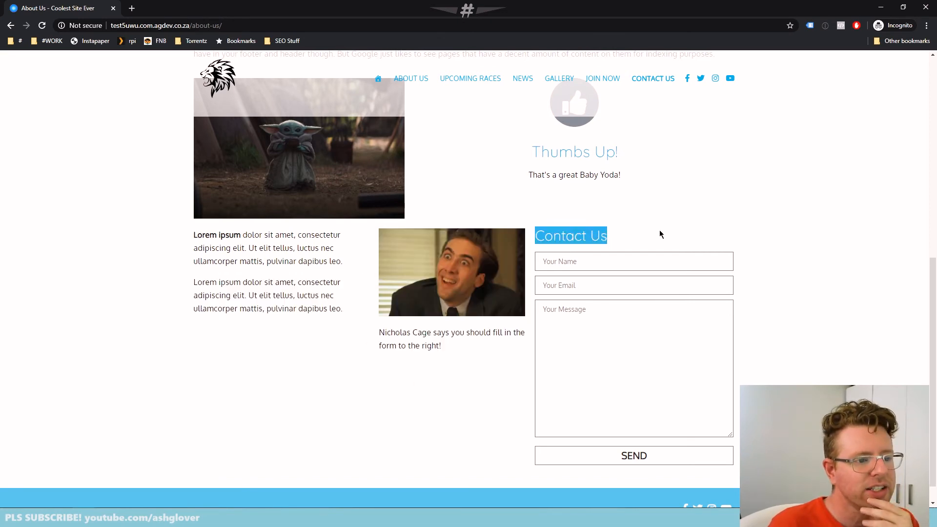
left_click(660, 231)
scroll(680, 350, "up", 1)
scroll(678, 350, "up", 5)
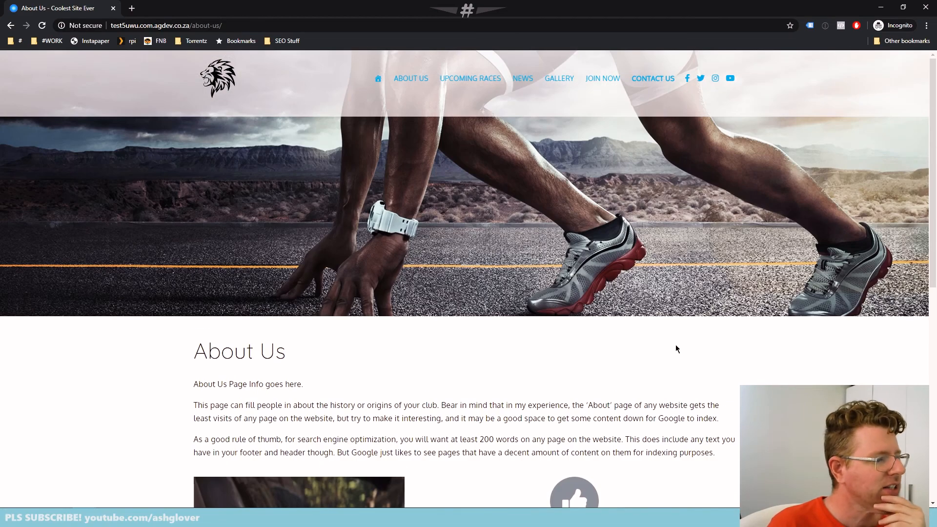
scroll(676, 344, "down", 4)
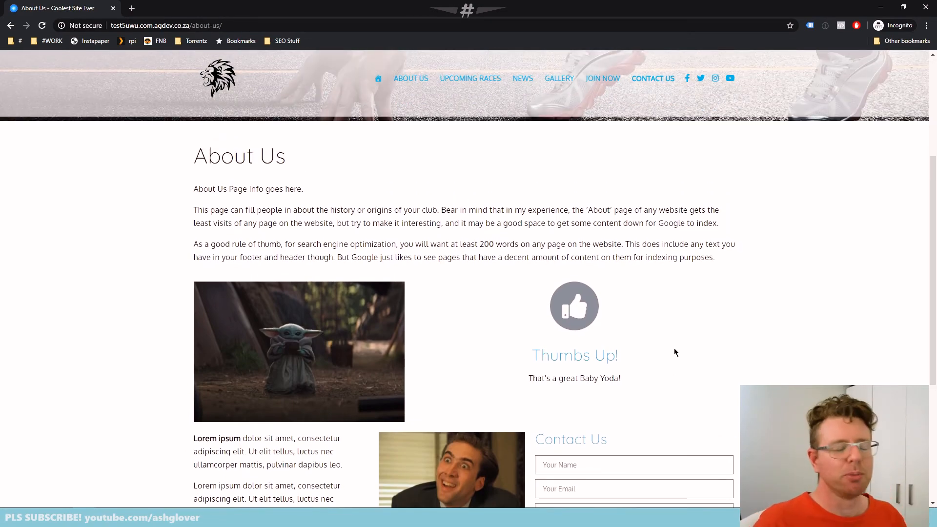
scroll(472, 276, "down", 3)
scroll(472, 276, "up", 1)
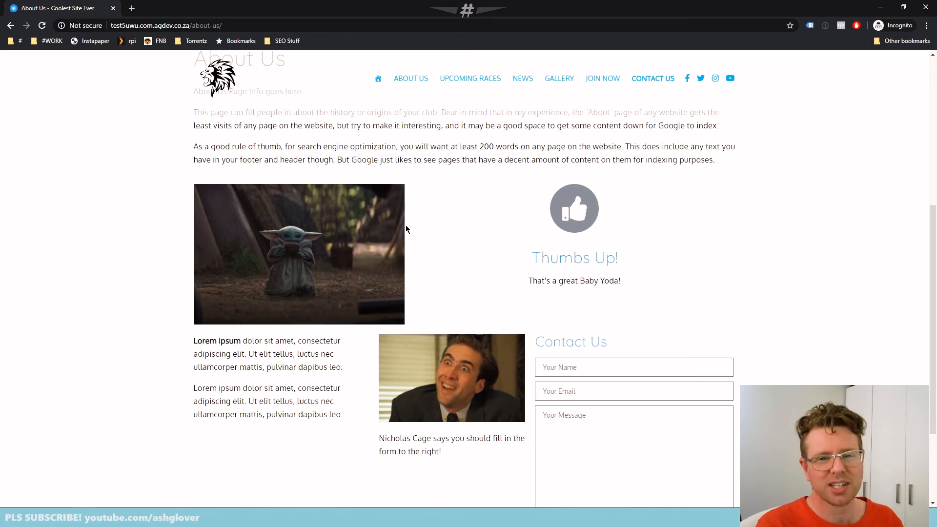
Switch back to the Elementor editor and give the Baby Yoda image a Fade In Left entrance animation
key("alt+Tab")
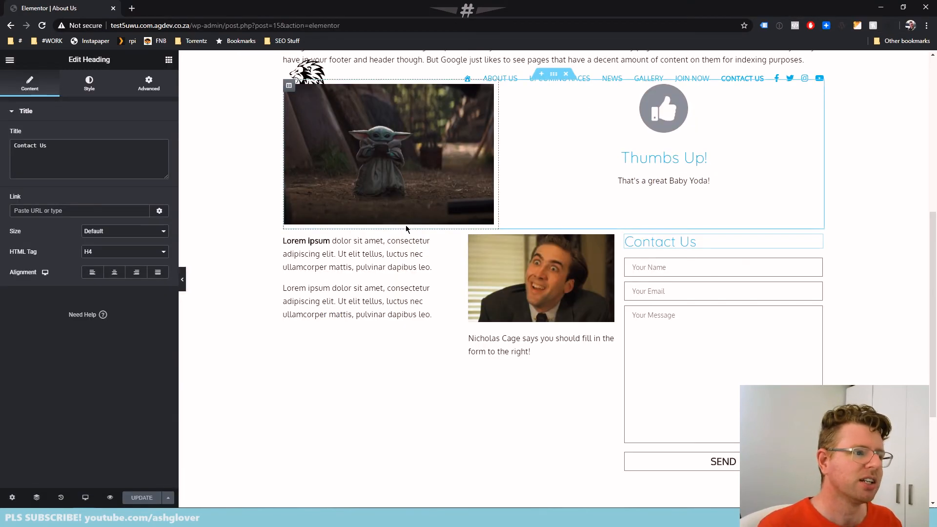
scroll(406, 224, "up", 3)
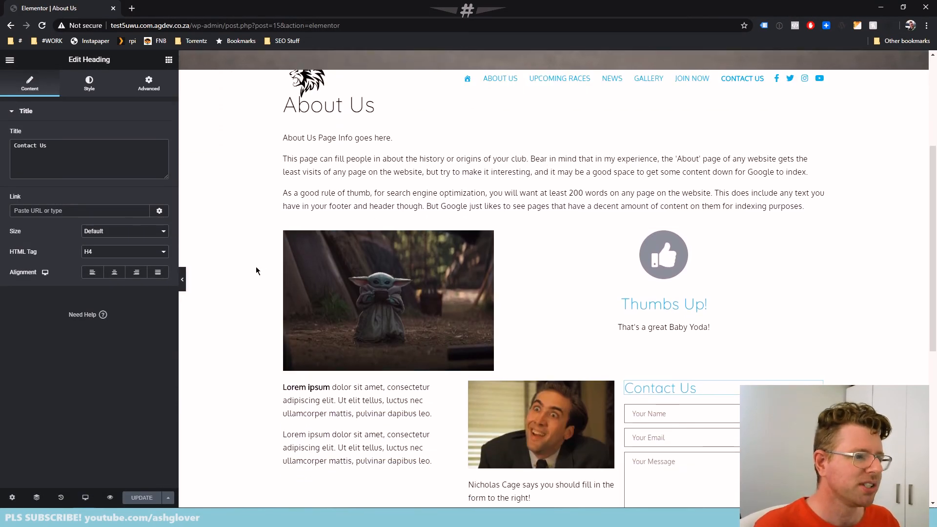
left_click(256, 271)
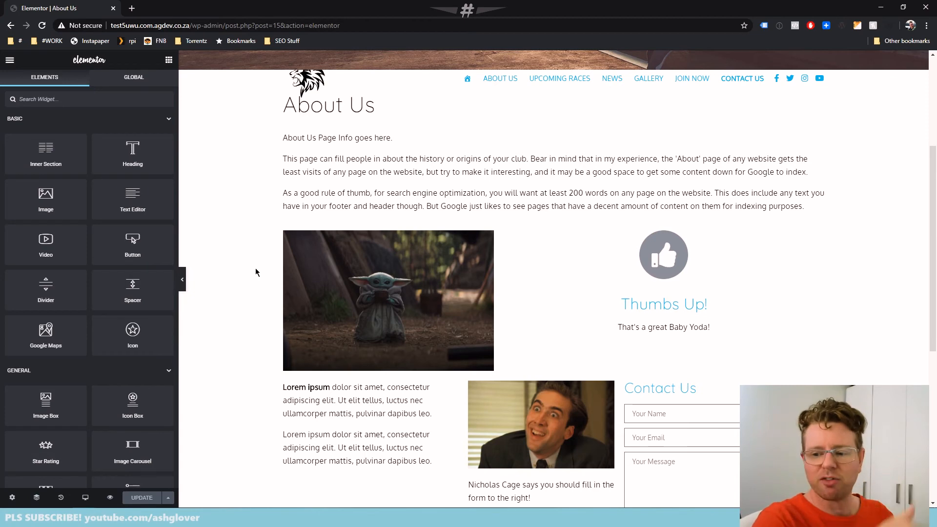
left_click(355, 290)
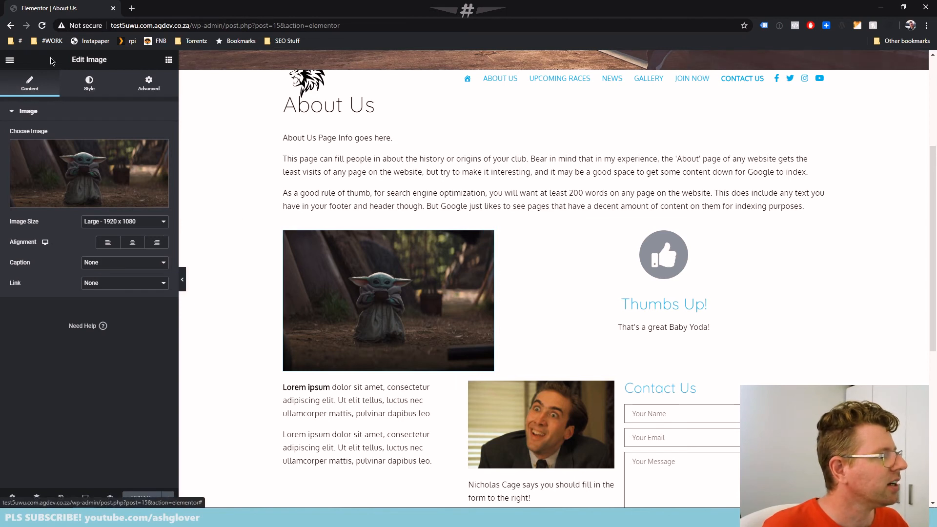
left_click(149, 88)
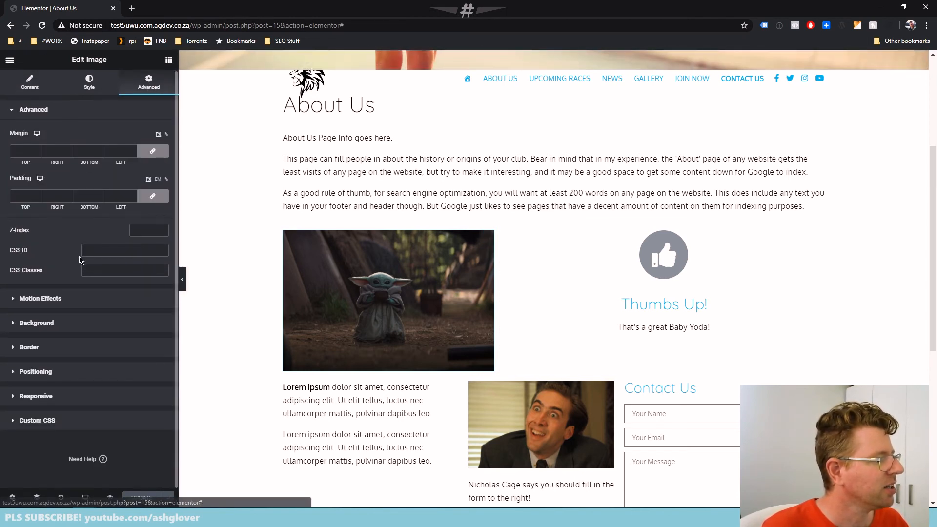
left_click(26, 300)
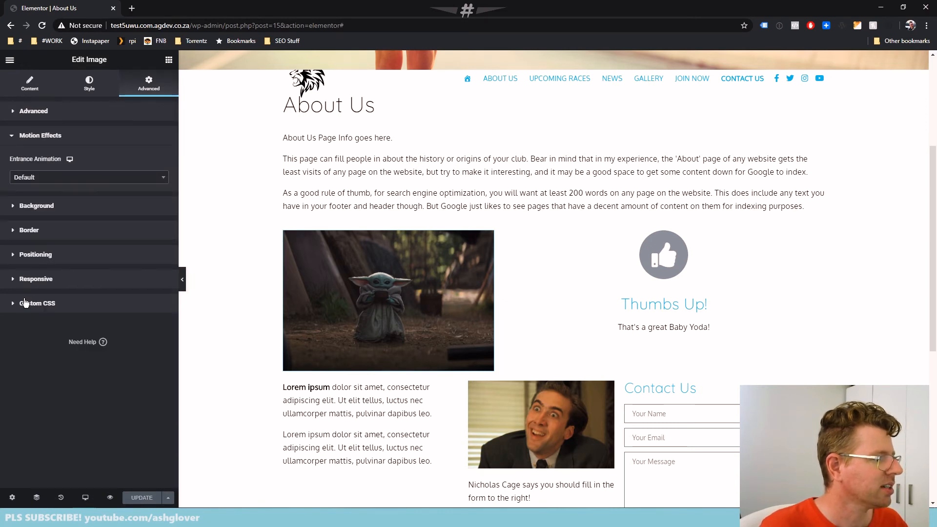
left_click(88, 181)
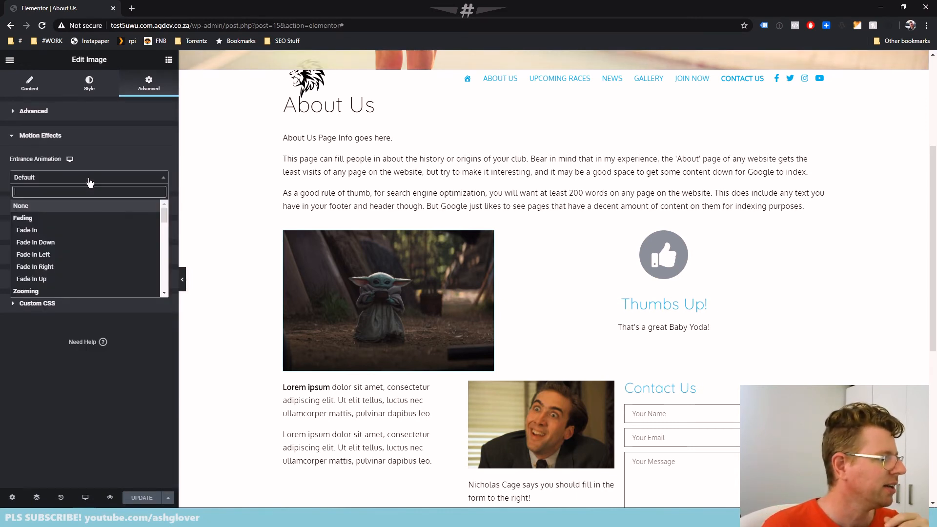
left_click(72, 255)
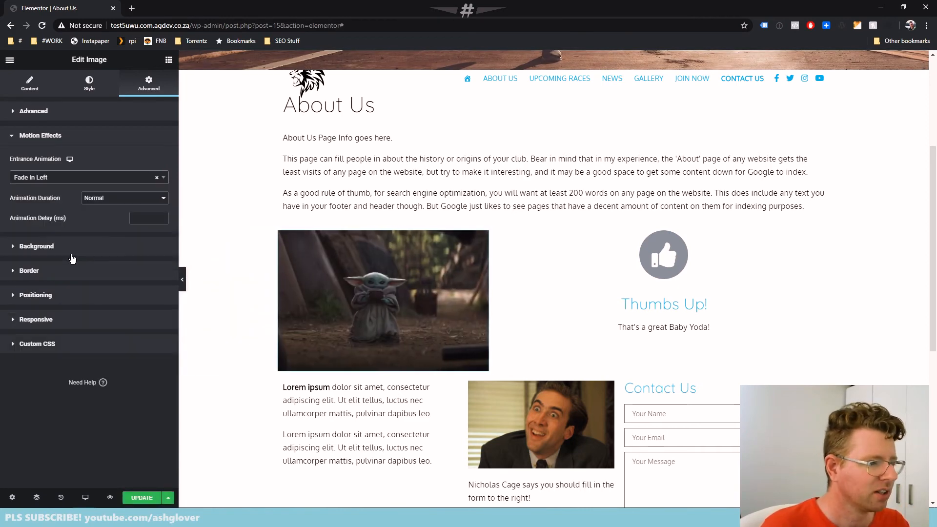
Try the Fade In Right entrance animation on the Baby Yoda image and return it to Fade In Left
left_click(68, 177)
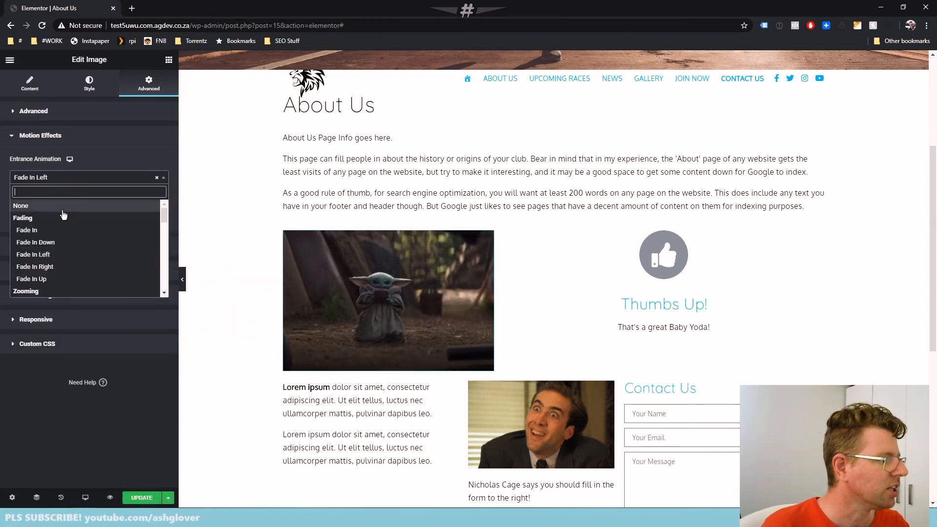
left_click(67, 267)
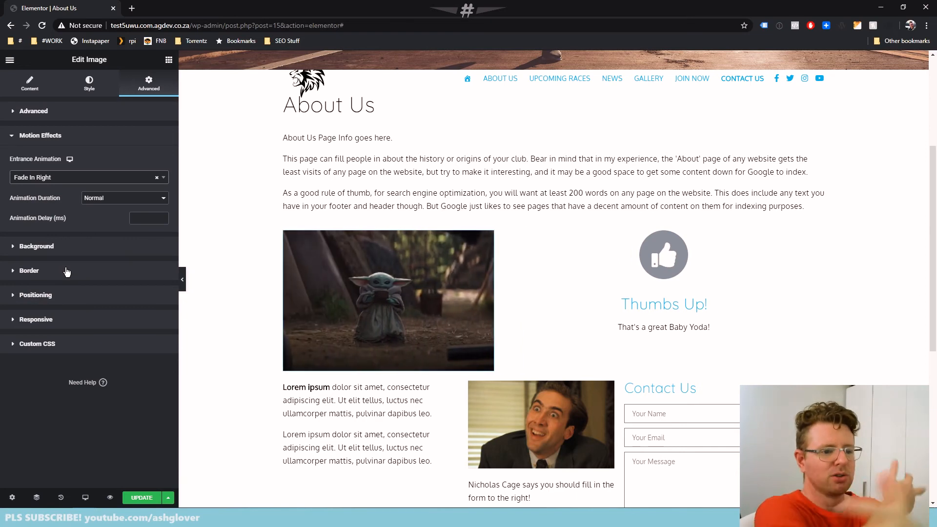
left_click(39, 177)
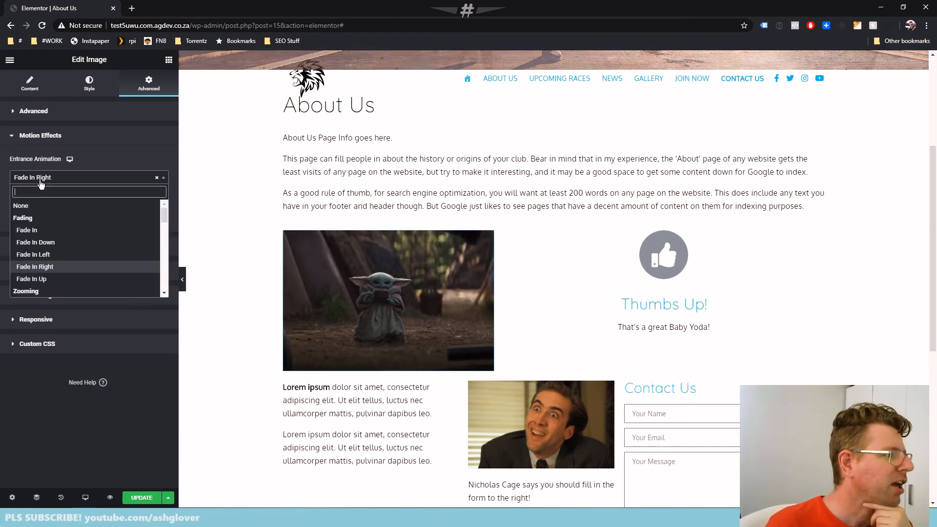
left_click(46, 254)
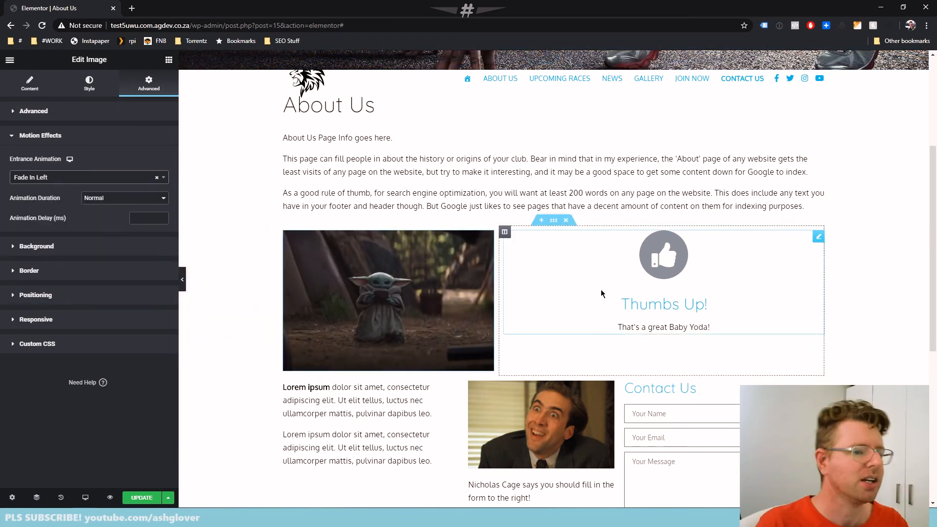
Give the Thumbs Up! icon box a Fade In Right entrance animation
left_click(644, 302)
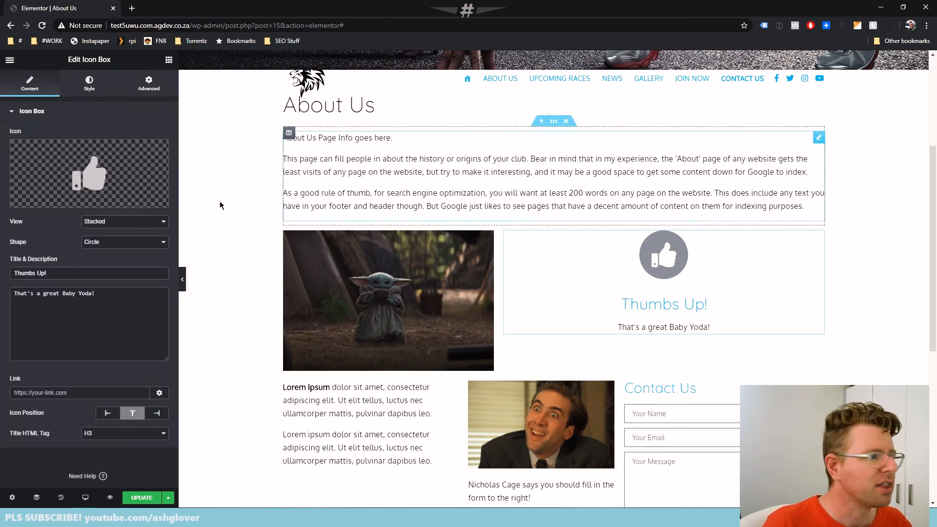
left_click(149, 83)
left_click(46, 307)
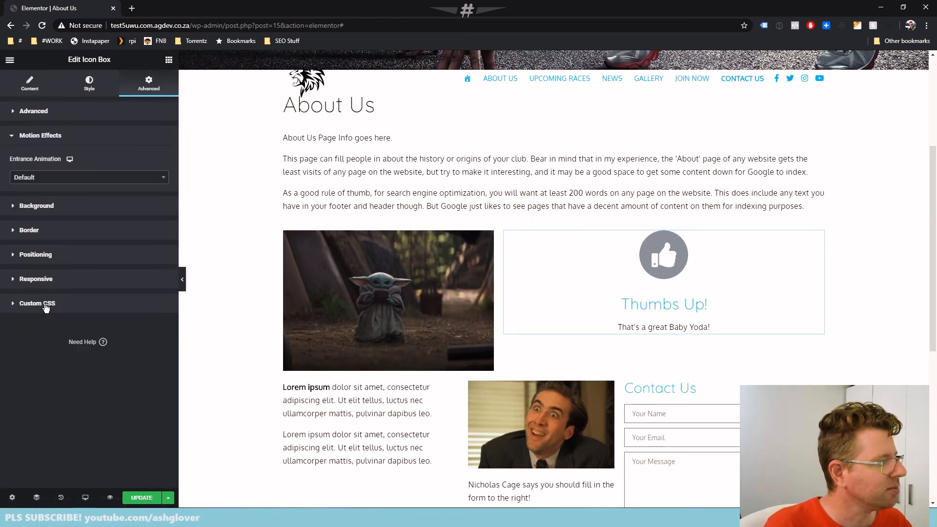
left_click(37, 177)
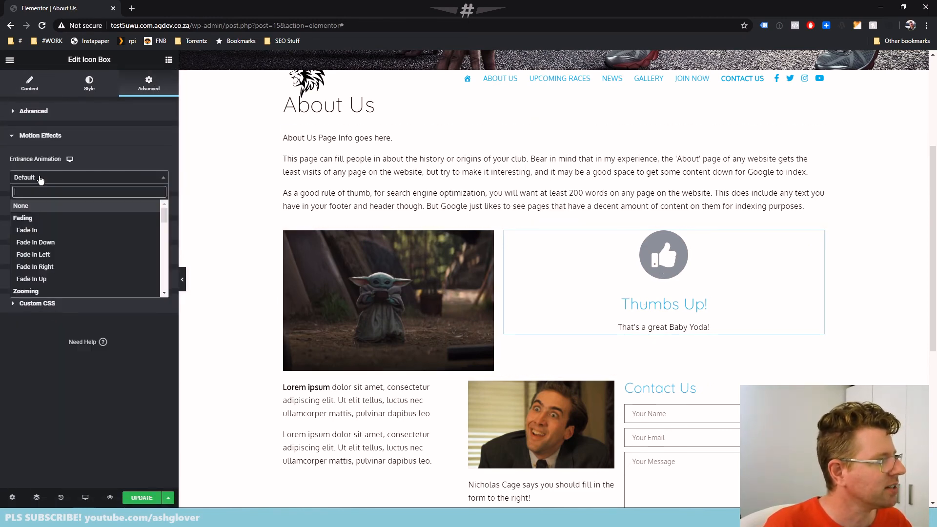
left_click(68, 267)
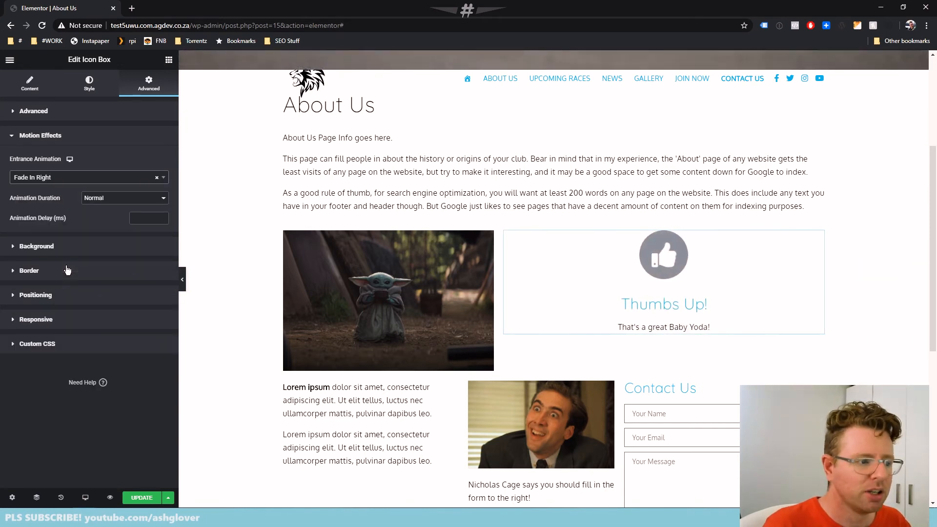
Save the page and reload the published About Us page to review the entrance animations
left_click(137, 498)
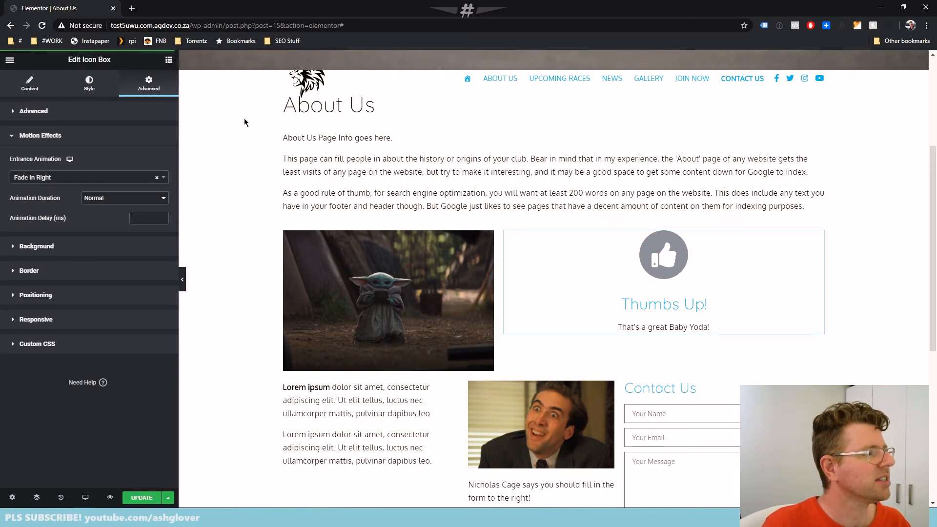
key("alt+Tab")
key("F5")
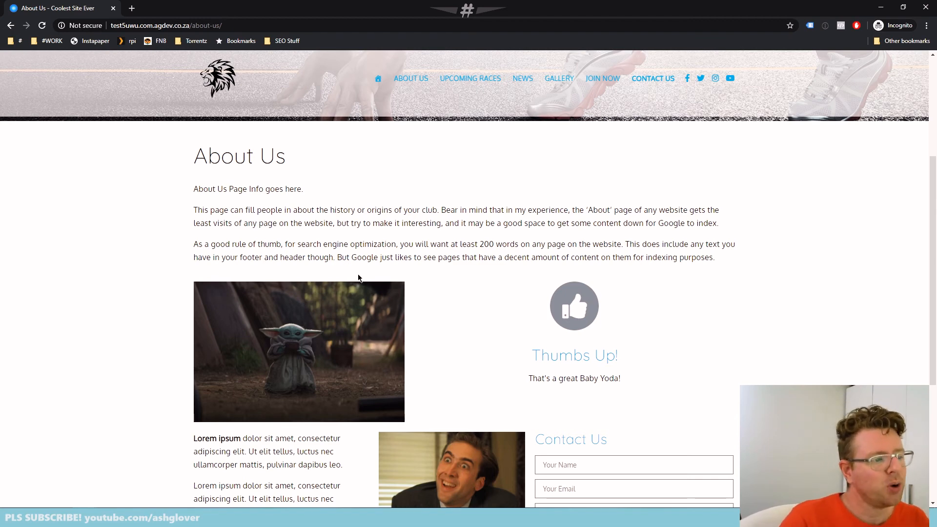
scroll(358, 278, "down", 1)
scroll(371, 258, "down", 4)
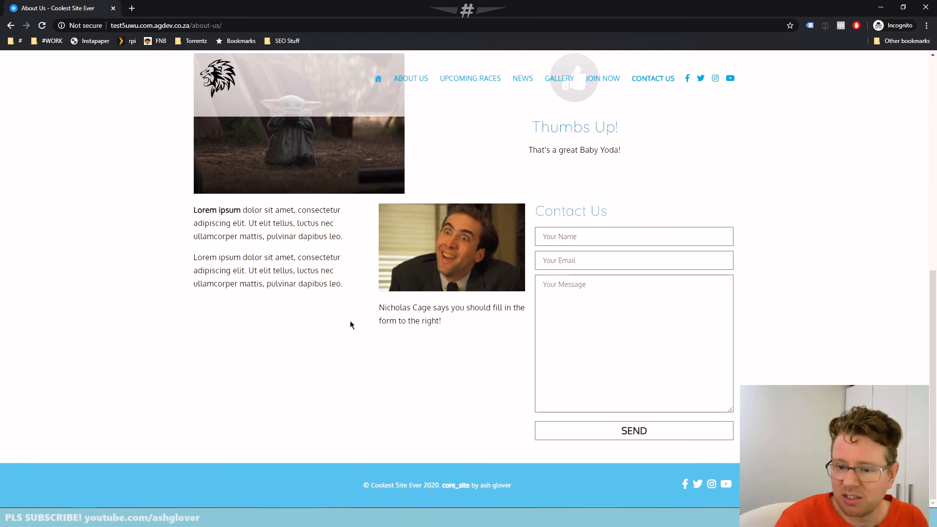
scroll(350, 320, "up", 4)
scroll(327, 307, "down", 2)
scroll(326, 306, "down", 1)
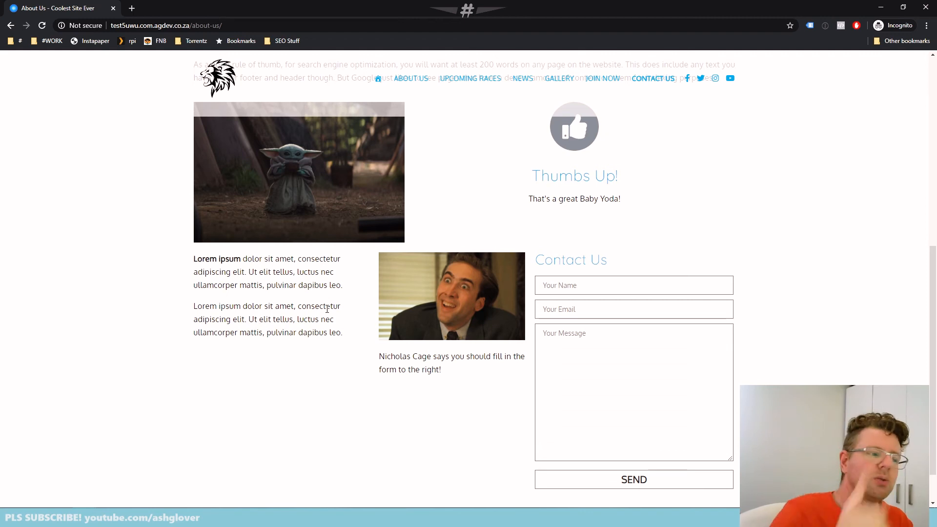
Back in the Elementor editor, add a single-column section and move it between the Baby Yoda row and the contact form row
key("alt+Tab")
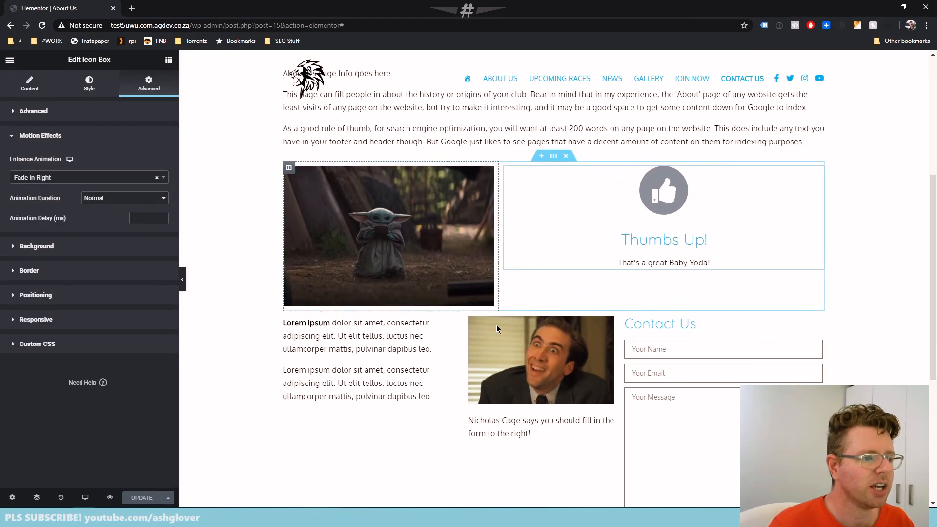
scroll(537, 359, "down", 5)
left_click(542, 363)
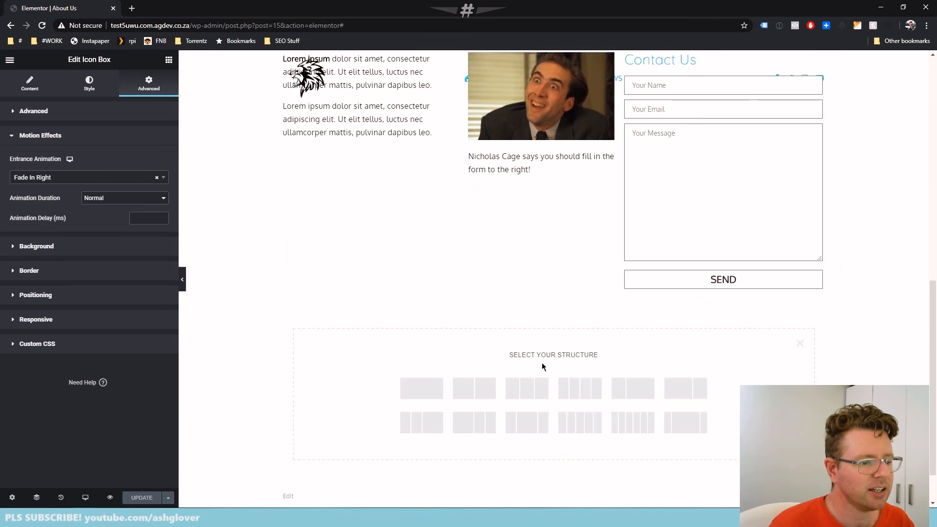
left_click(423, 391)
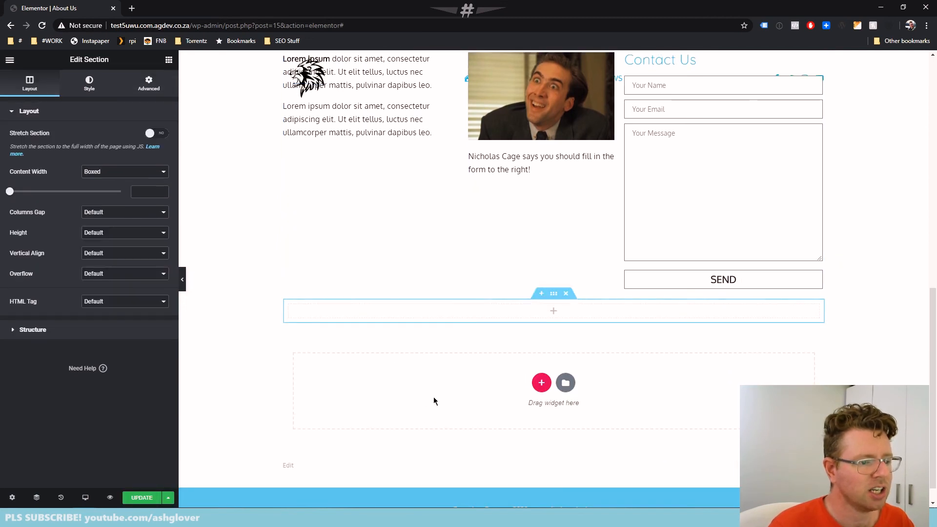
scroll(434, 401, "up", 2)
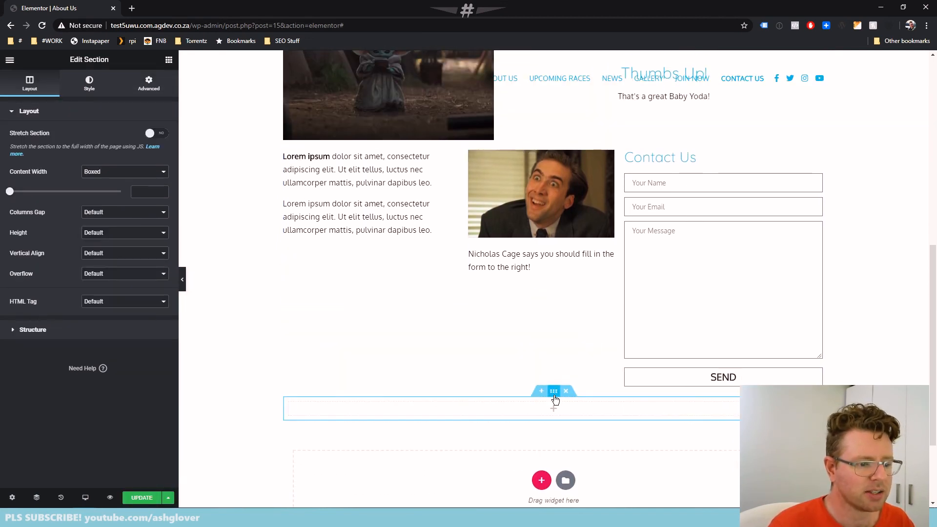
left_click_drag(554, 398, 551, 157)
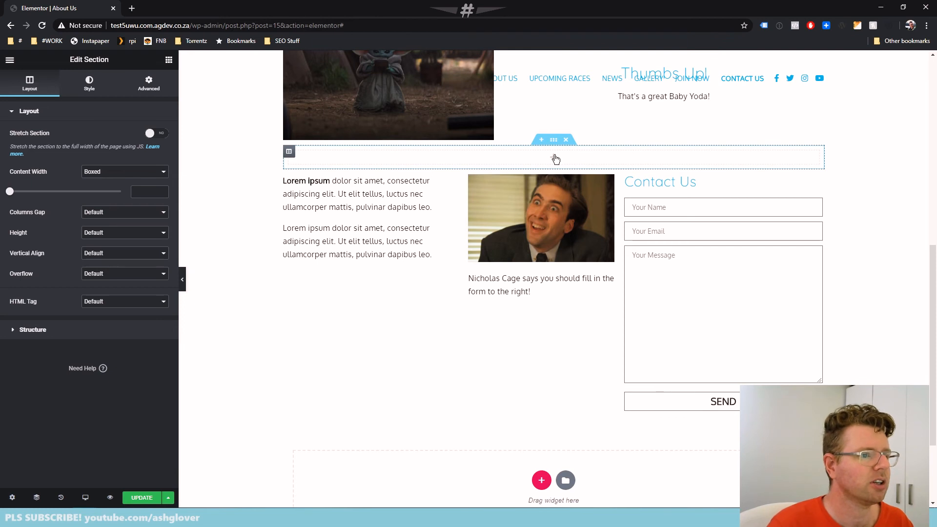
Fill the new section with a Spacer, a Divider below it, and a second Spacer under the divider
left_click(555, 160)
scroll(63, 247, "down", 1)
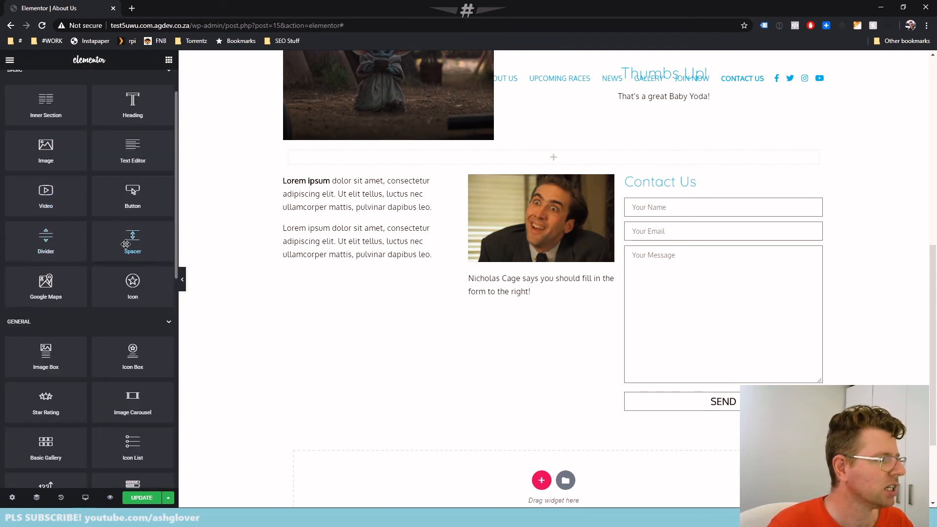
left_click_drag(128, 242, 596, 163)
left_click(168, 60)
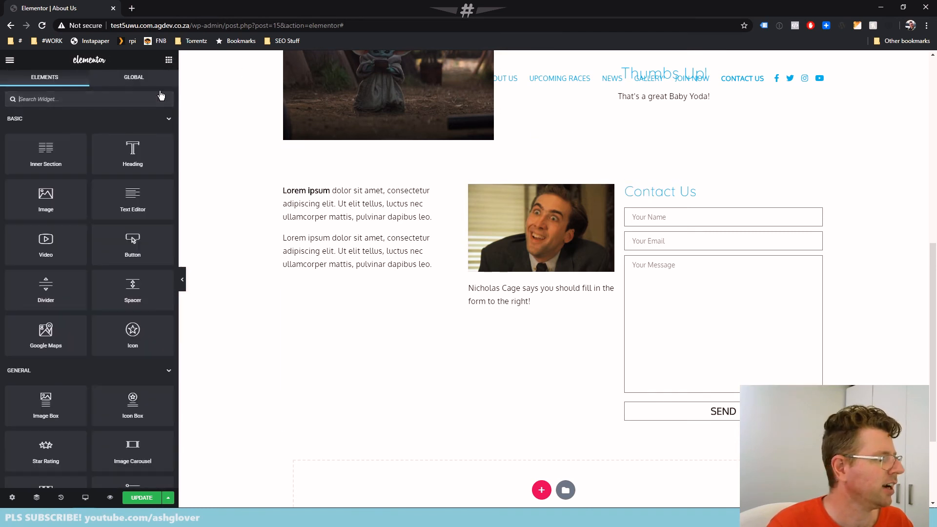
left_click_drag(45, 288, 558, 167)
left_click(169, 59)
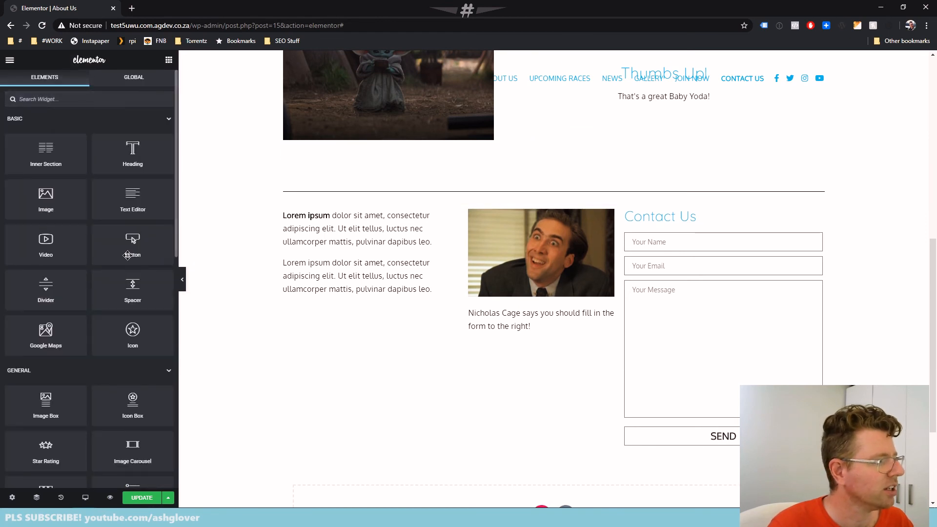
left_click_drag(128, 292, 556, 201)
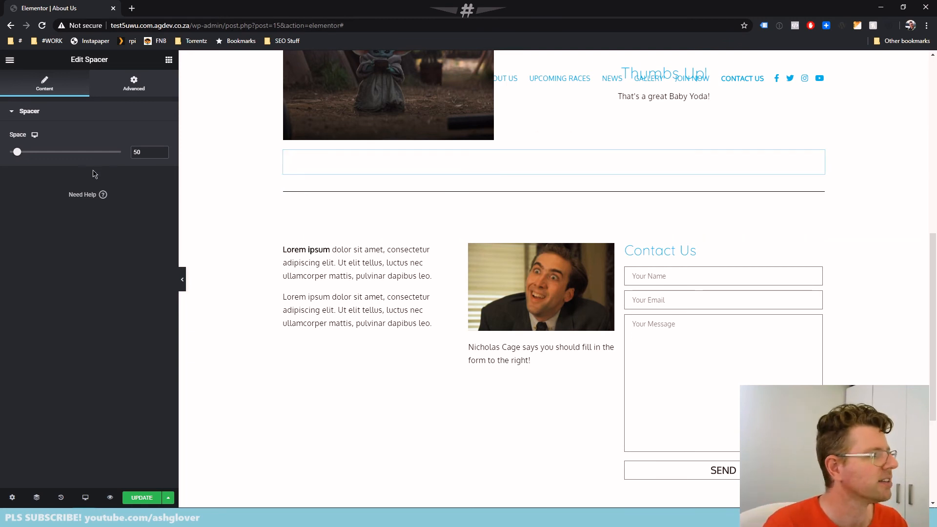
Set the space of the spacers above and below the divider to 10 each
double_click(147, 153)
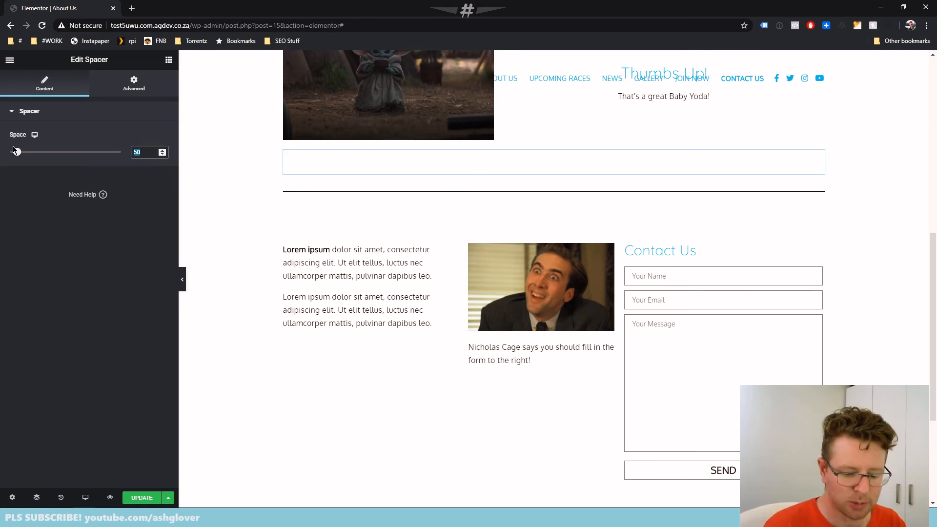
type("10")
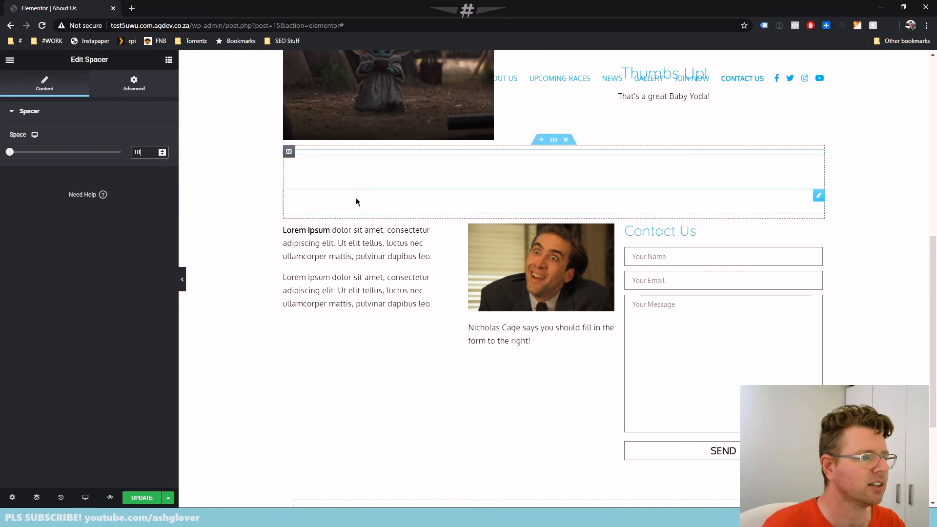
key("ctrl+z")
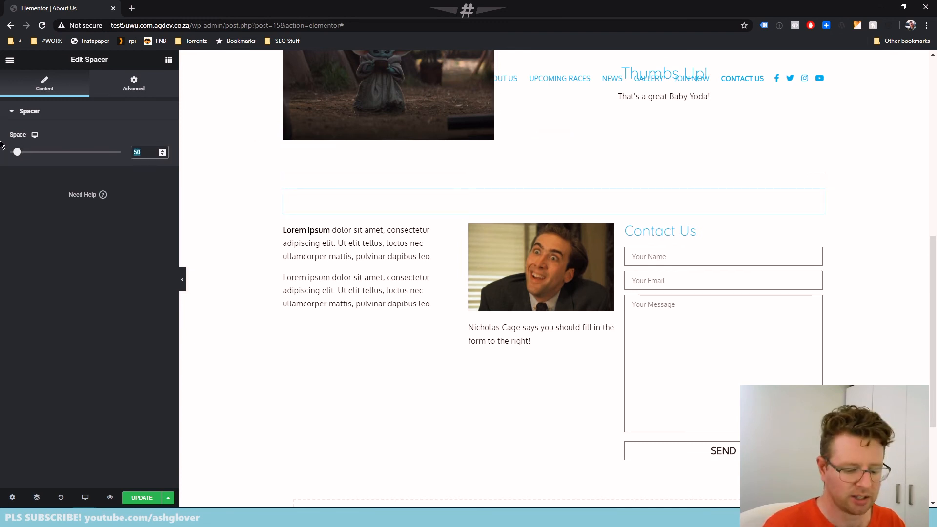
type("10")
Centre the divider between the two spacers and set its width to 70%
left_click(326, 174)
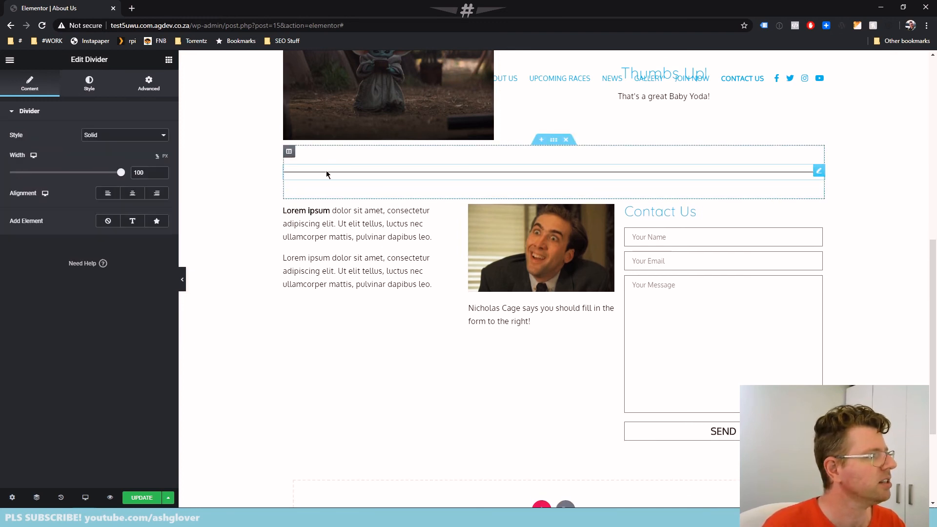
left_click(132, 193)
left_click_drag(121, 172, 87, 183)
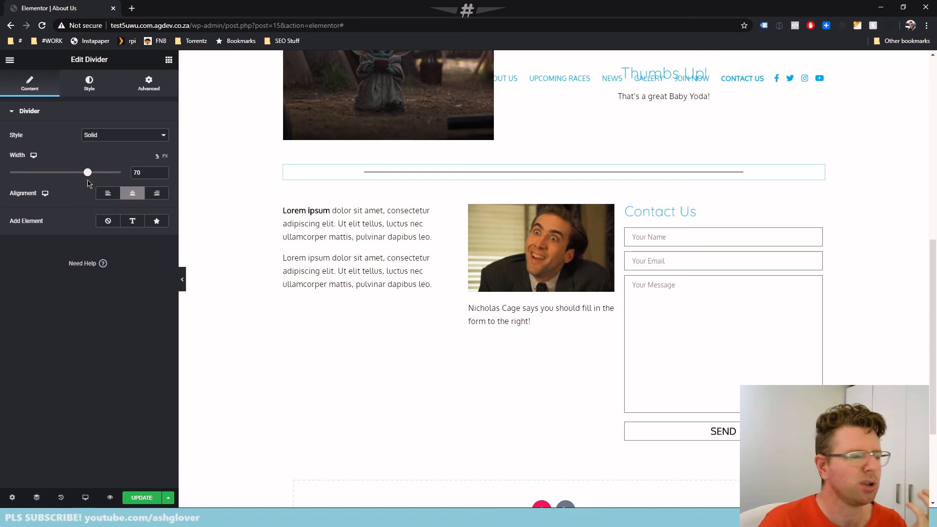
Try the icon element on the divider, but settle on a text element reading "More Info"
left_click(133, 223)
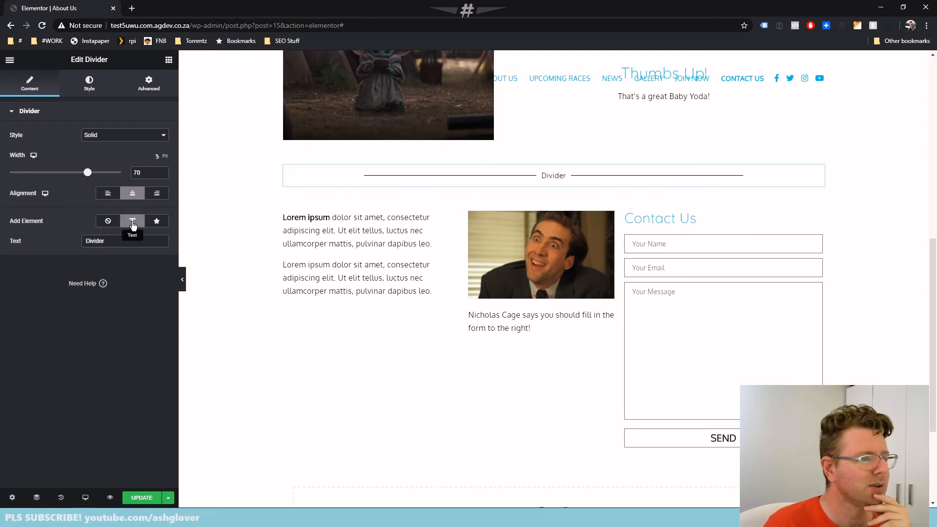
left_click(157, 222)
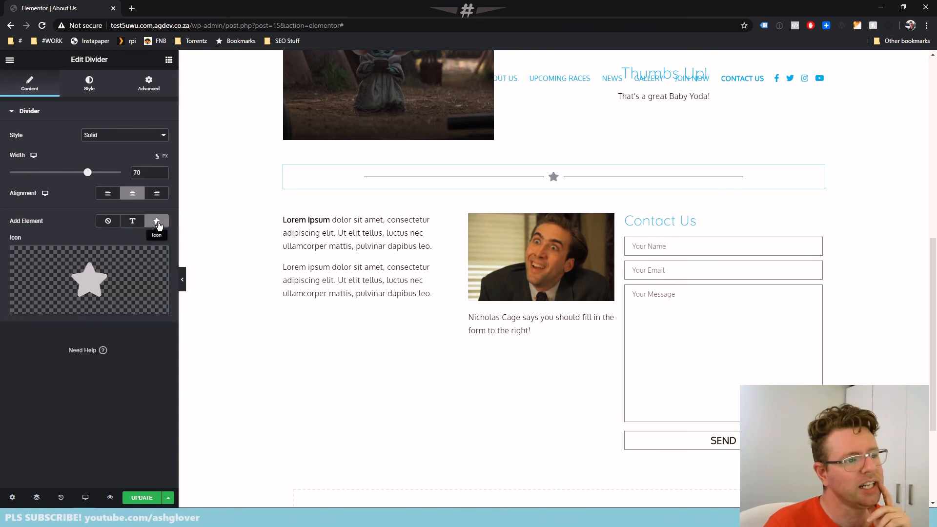
left_click(133, 221)
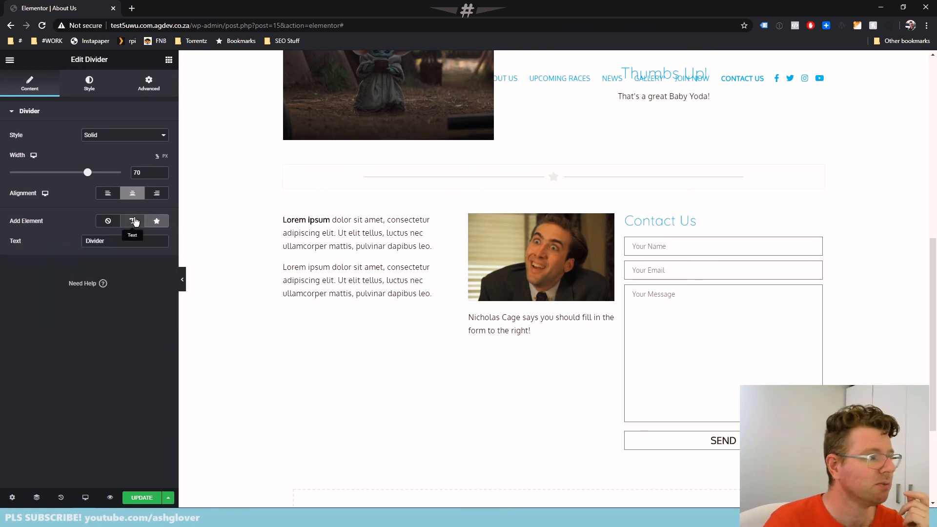
left_click(123, 240)
left_click_drag(123, 240, 2, 241)
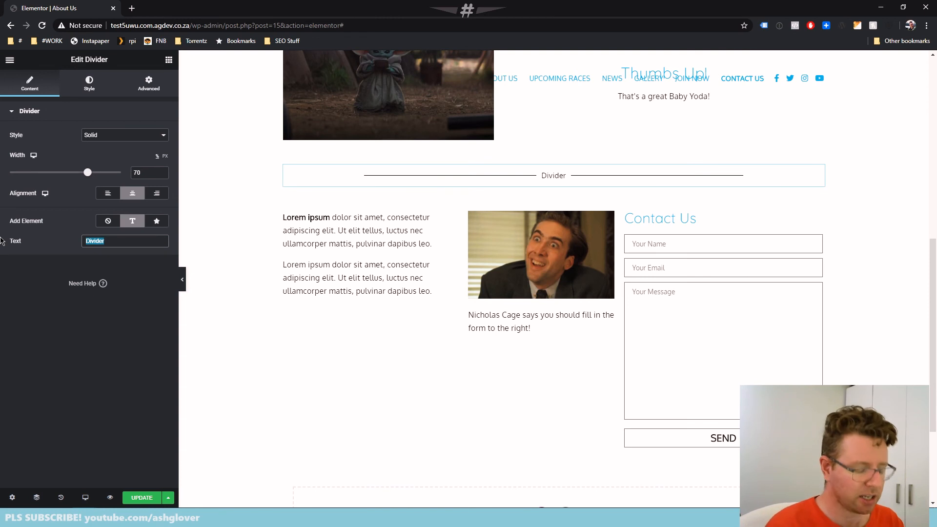
type("more info")
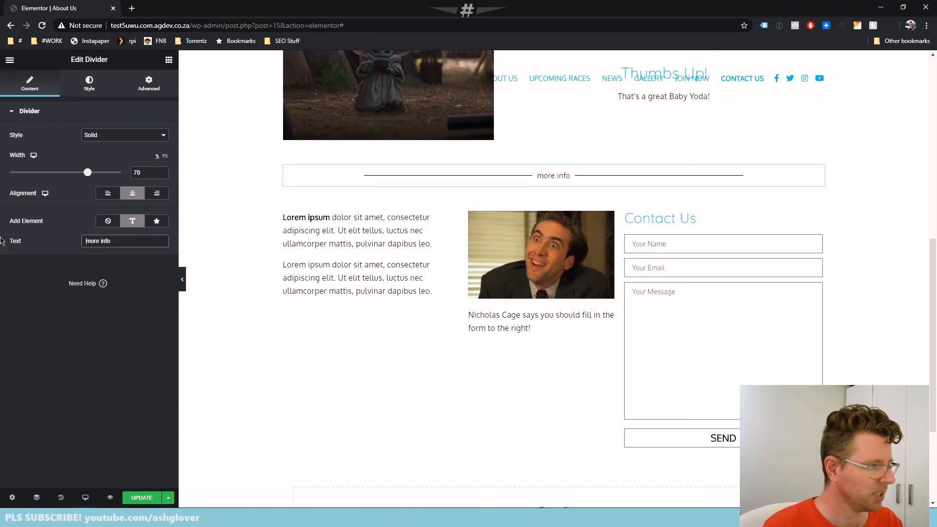
type("M")
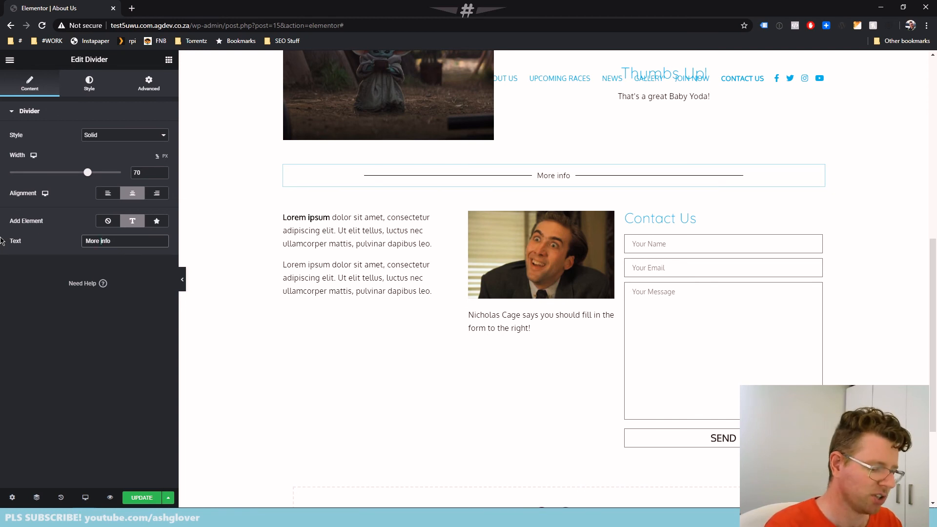
key("Delete")
type("I")
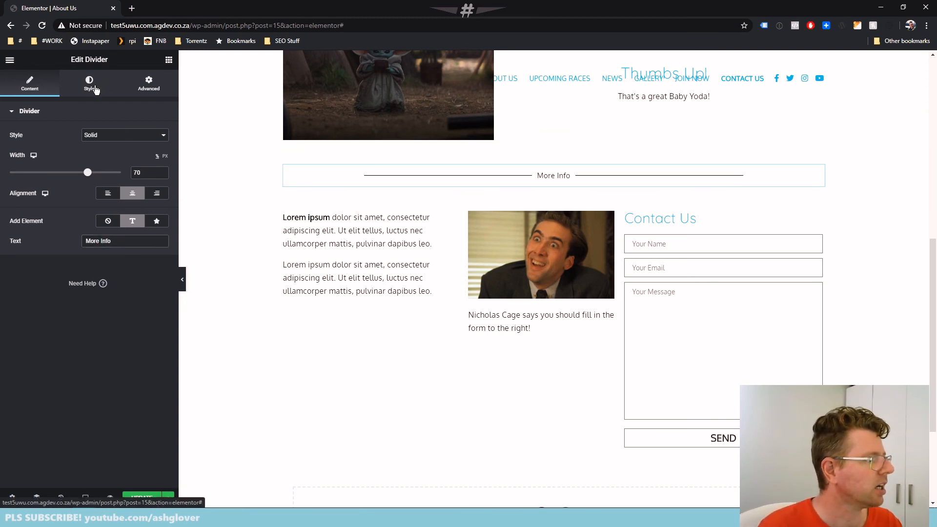
Change the divider line's colour to red, #FF0000
left_click(95, 85)
left_click(157, 135)
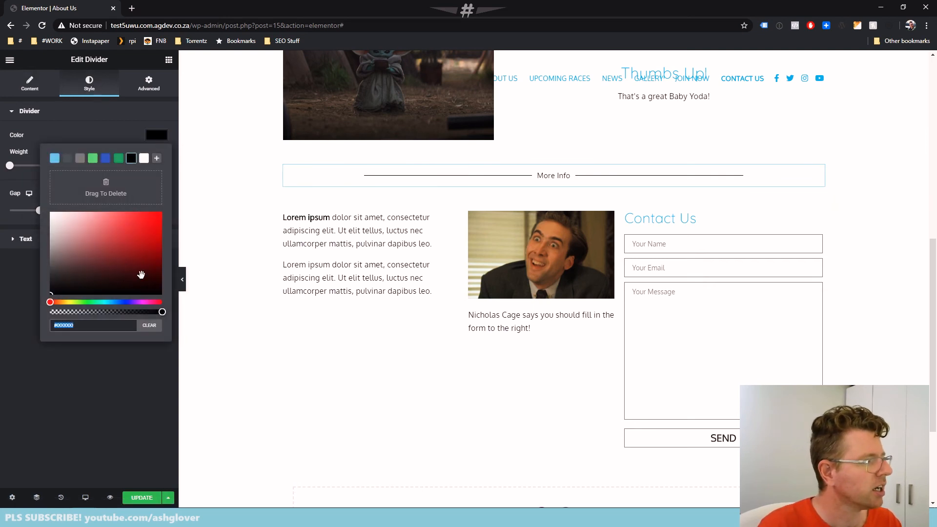
left_click_drag(141, 275, 172, 215)
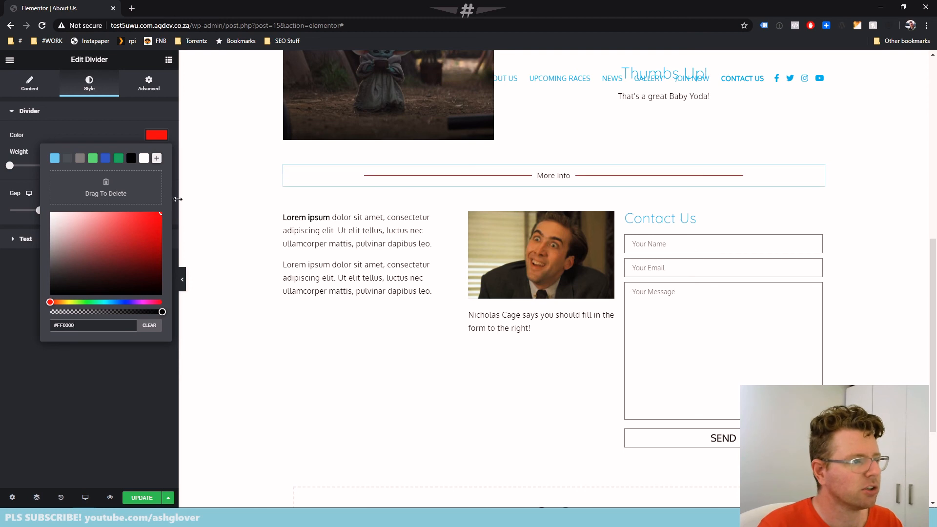
left_click(121, 117)
left_click(104, 120)
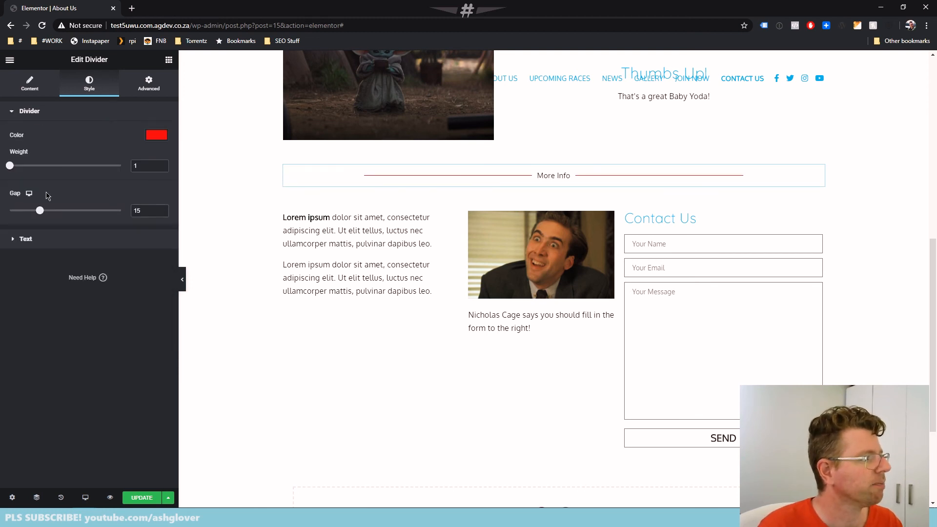
Copy the divider line's colour code #FF0000 and apply it to the divider's More Info text
left_click(48, 240)
left_click(163, 160)
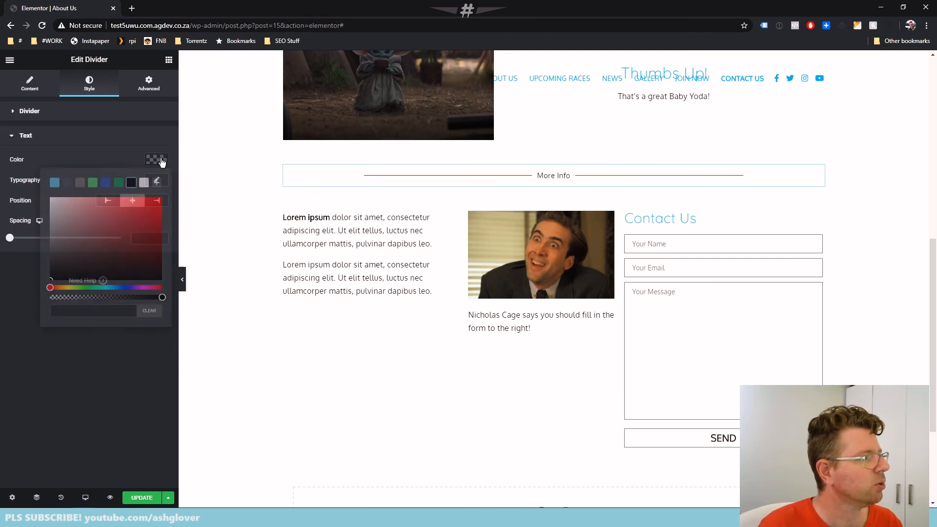
left_click(100, 113)
left_click(157, 135)
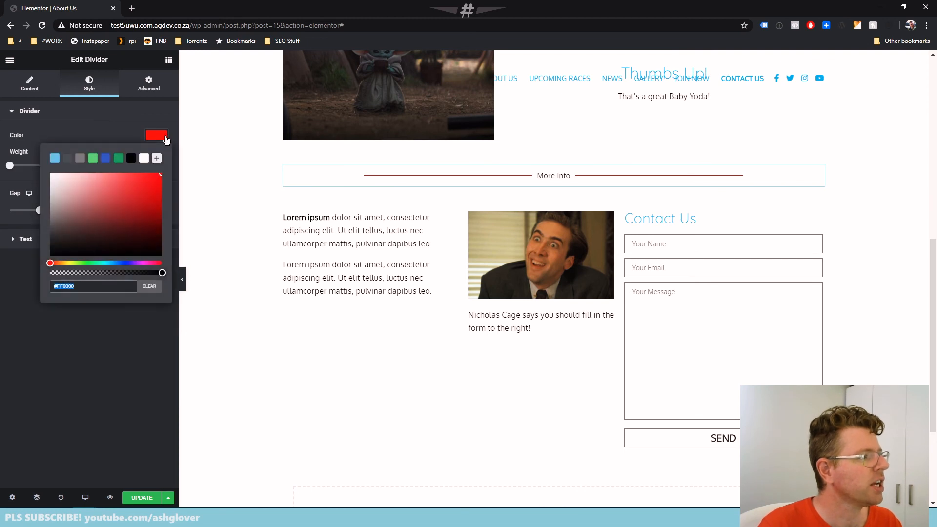
right_click(67, 289)
left_click(110, 324)
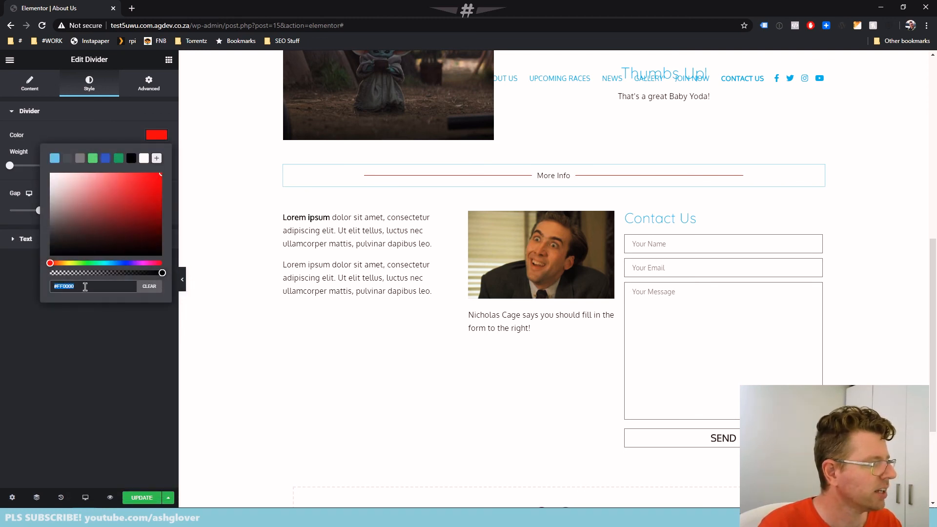
left_click(94, 330)
left_click(47, 238)
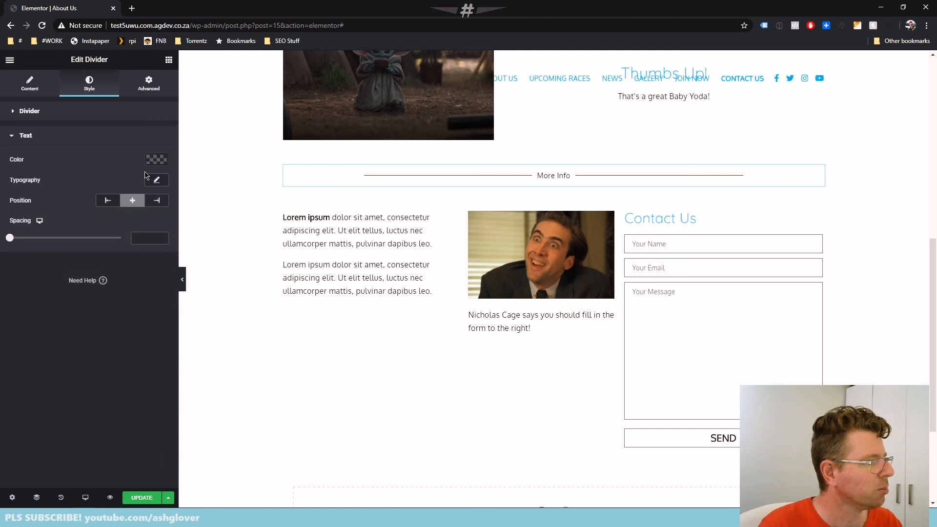
left_click(157, 160)
right_click(74, 313)
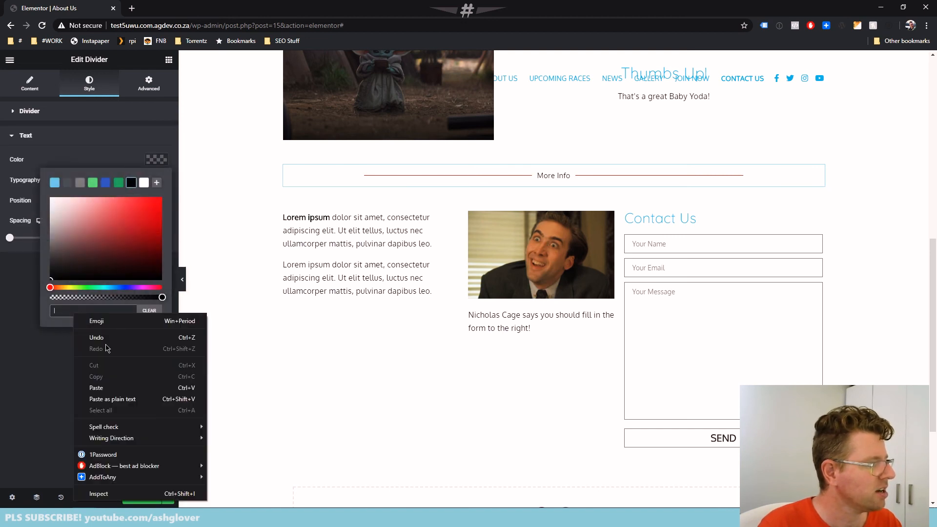
left_click(113, 388)
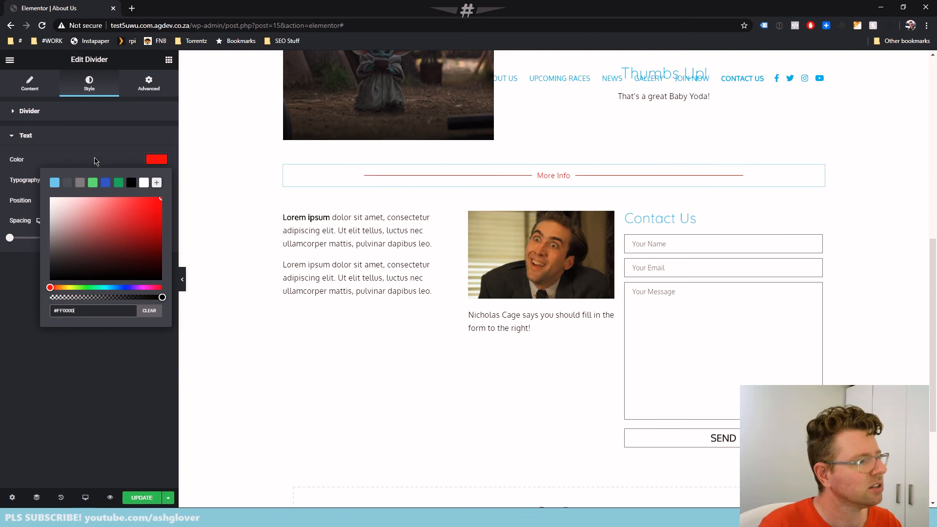
left_click(95, 161)
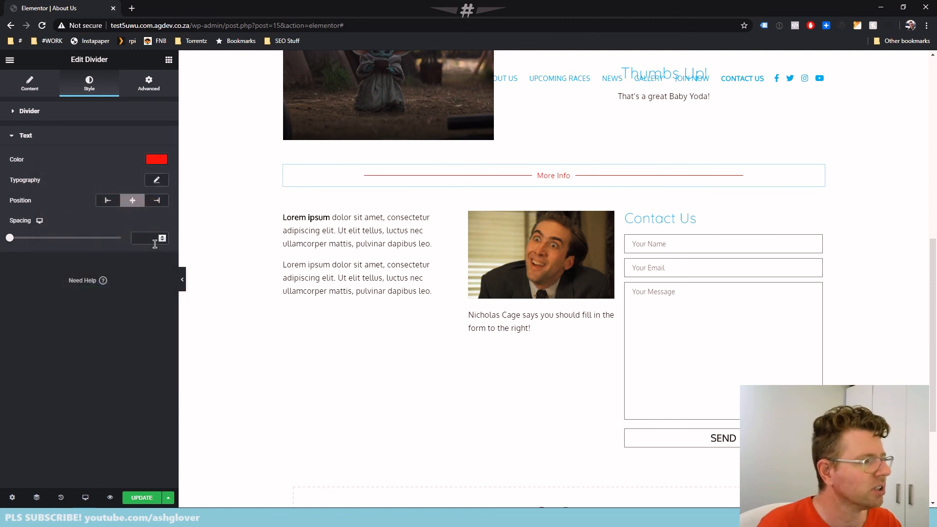
Save the page, reload the published About Us page and review the divider section and the rows around it
left_click(142, 497)
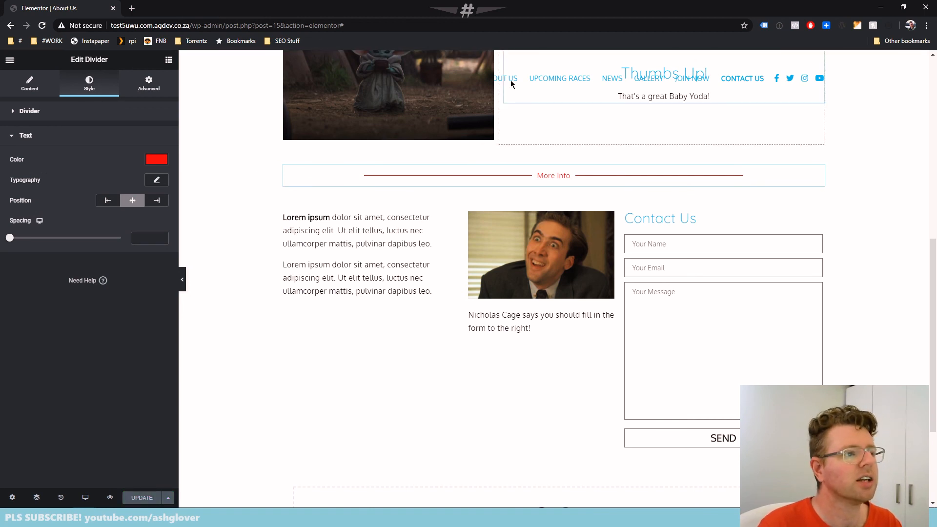
key("alt+Tab")
key("F5")
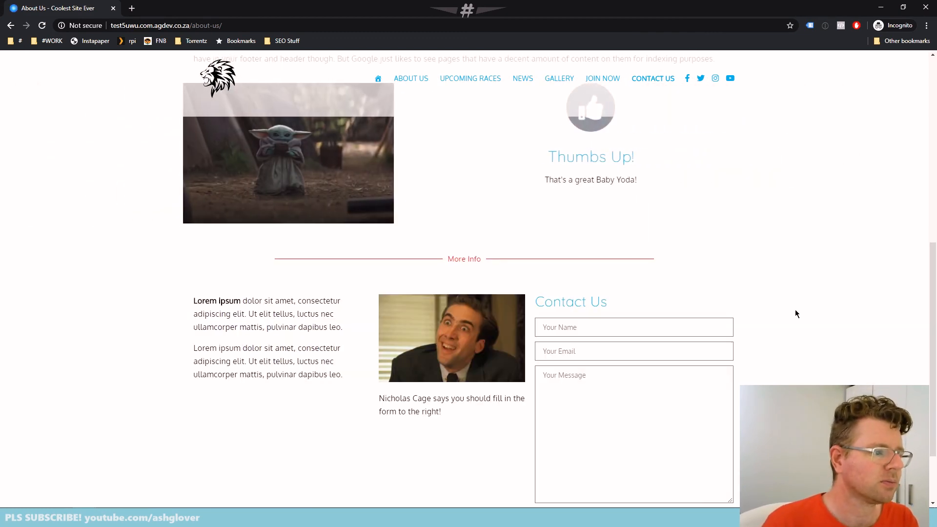
scroll(796, 311, "up", 5)
scroll(799, 310, "down", 3)
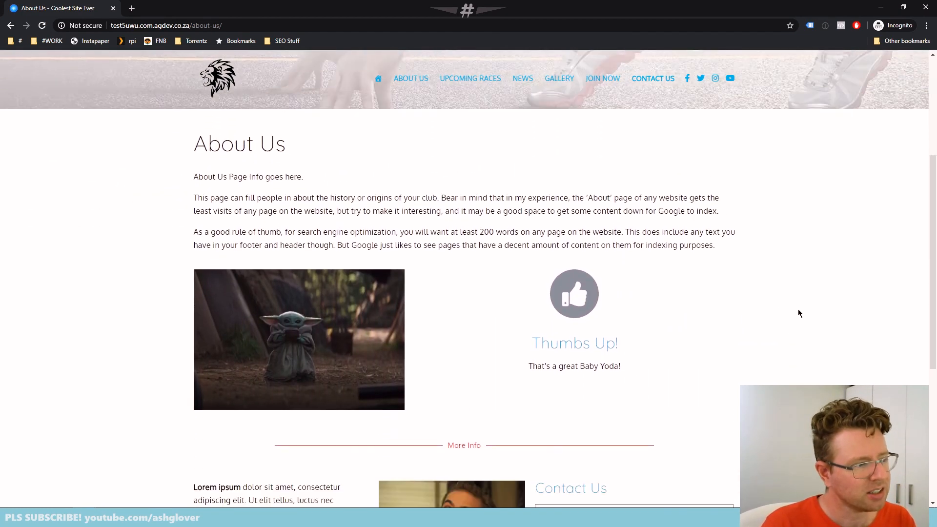
scroll(798, 312, "down", 2)
scroll(798, 307, "down", 2)
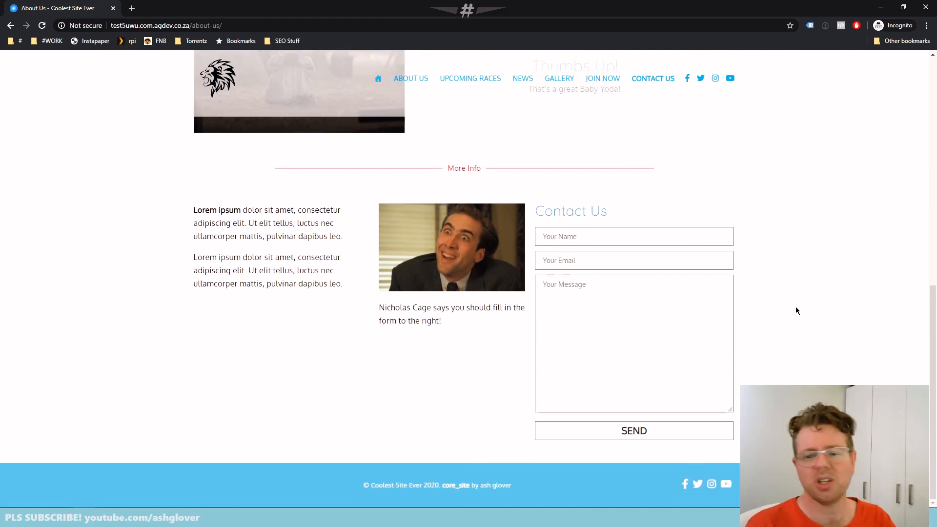
scroll(776, 317, "up", 8)
scroll(777, 331, "down", 8)
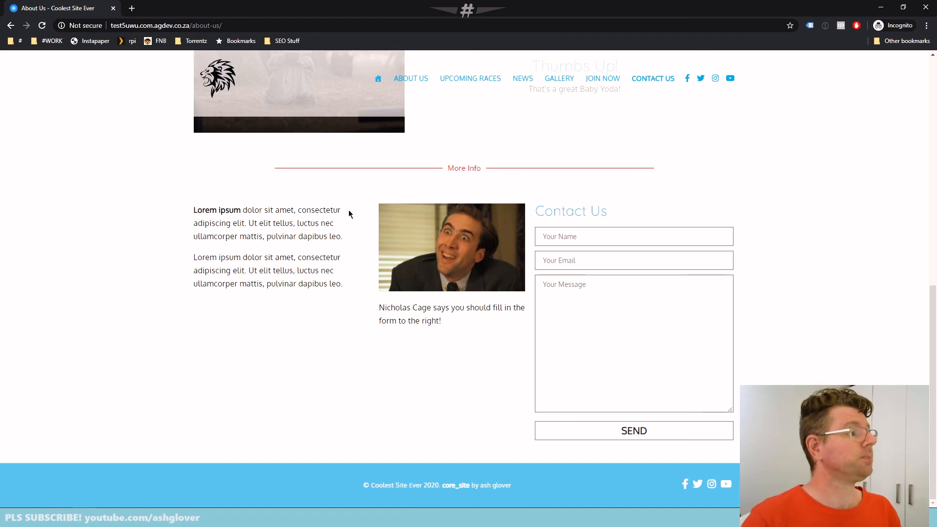
scroll(289, 274, "up", 7)
Return to the Elementor editor and exit it to the WordPress Edit Page screen for About Us
key("alt+Tab")
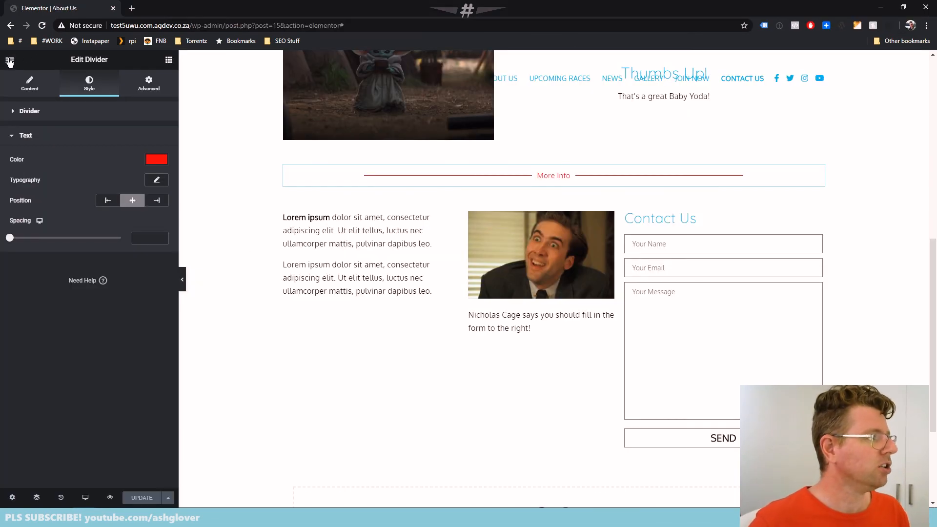
left_click(10, 60)
left_click(64, 314)
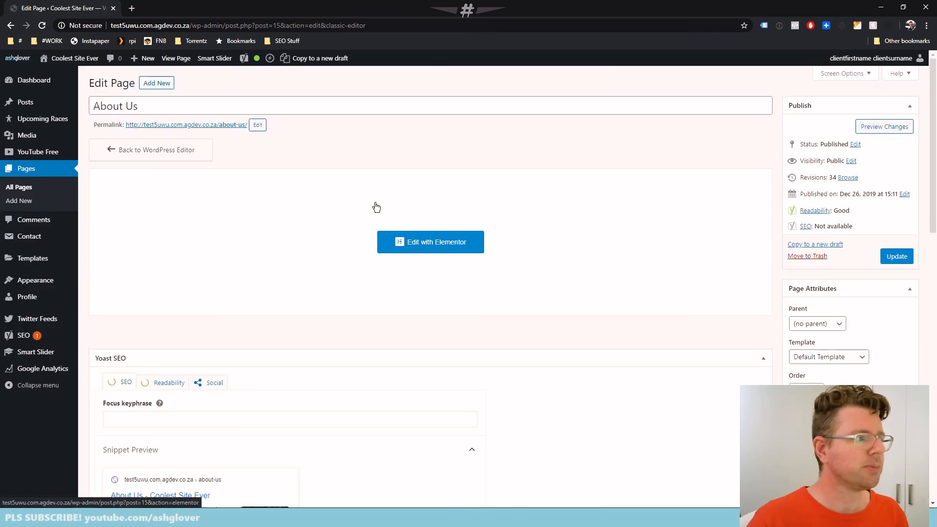
Visit the site's News page, view the "Welcome to our website." post and open it for editing
left_click(69, 72)
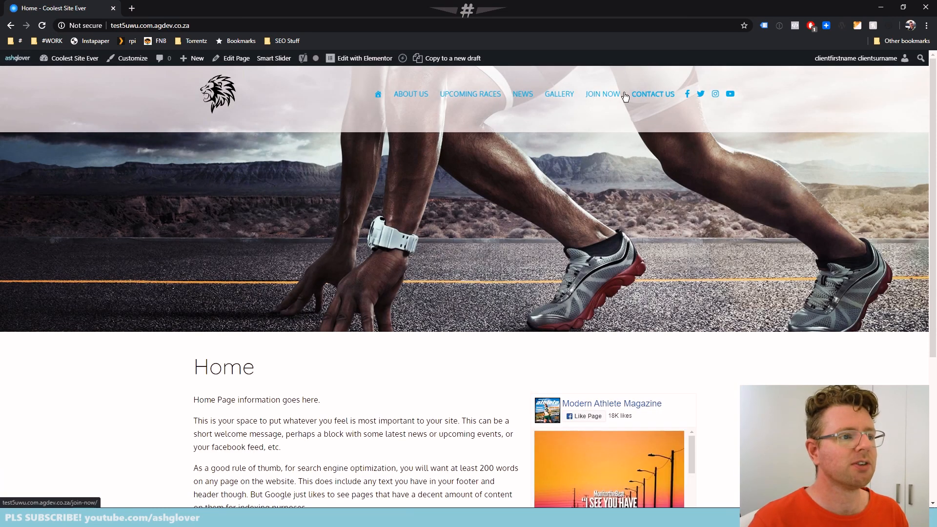
left_click(532, 100)
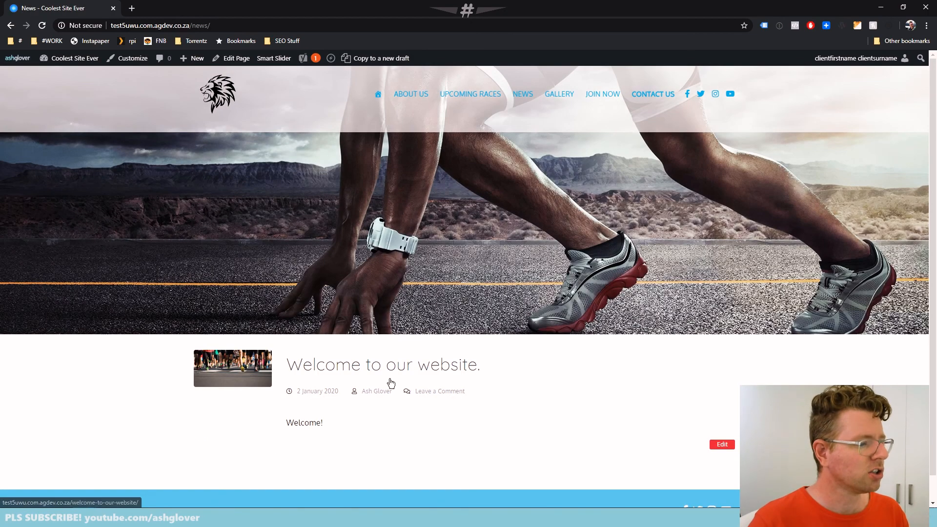
left_click(391, 372)
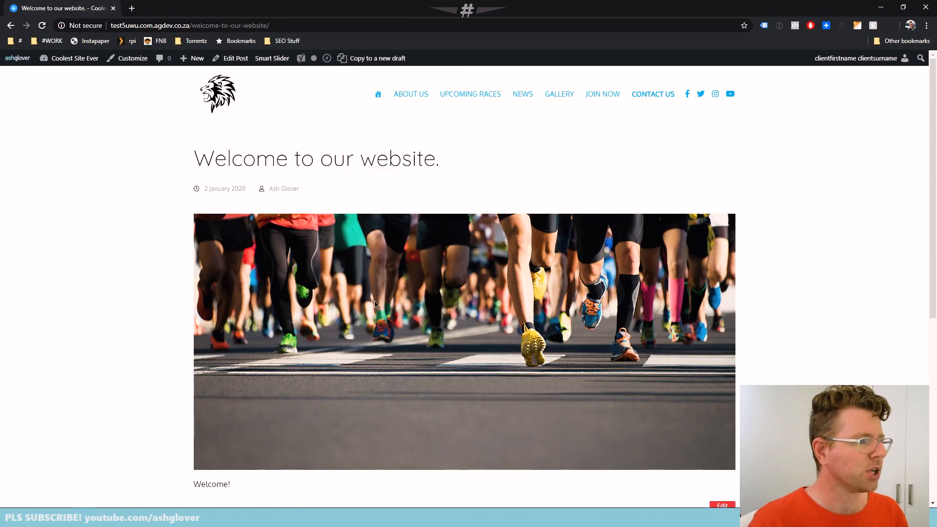
left_click(231, 58)
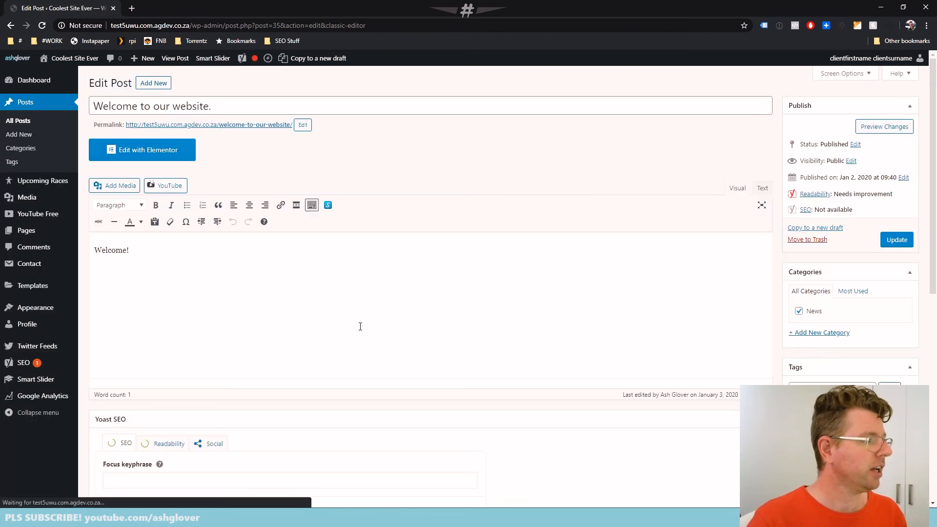
Add "This is the info about our welcome." after "Welcome!" in the post body and repeat the sentence until it appears five times
left_click(192, 249)
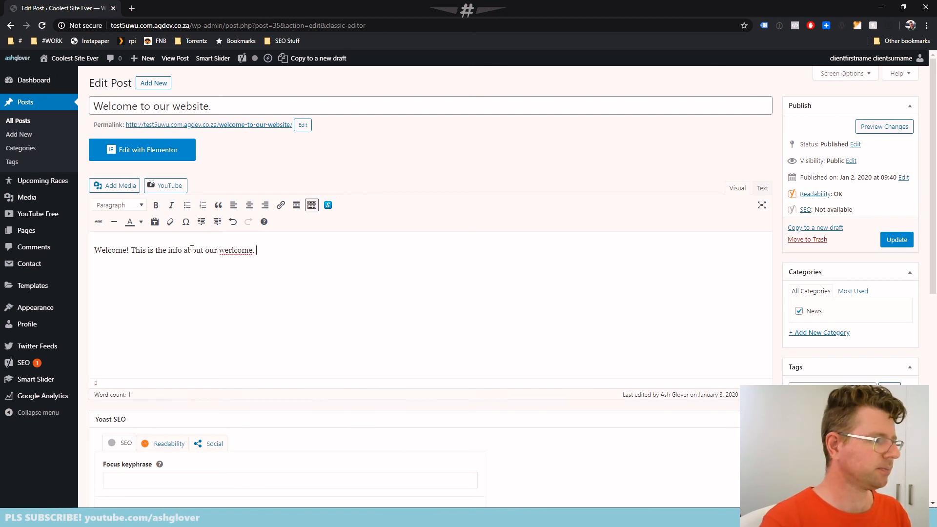
key("shift+End")
key("ctrl+c")
key("End")
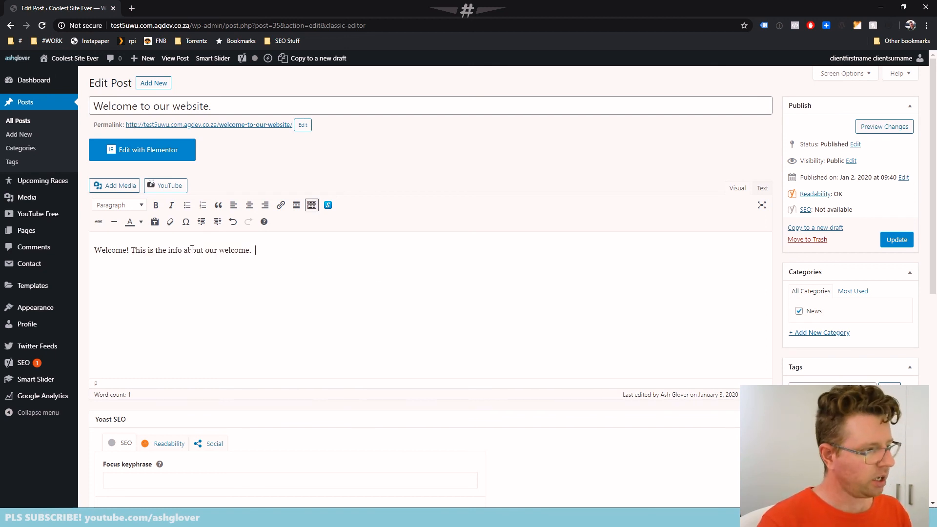
key("ctrl+v")
key("ctrl+v")
key("ctrl+v")
key("ctrl+v")
Copy all the repeated sentences after "Welcome!", paste the block several more times to lengthen the text, and update the post
left_click(133, 249)
key("shift+End")
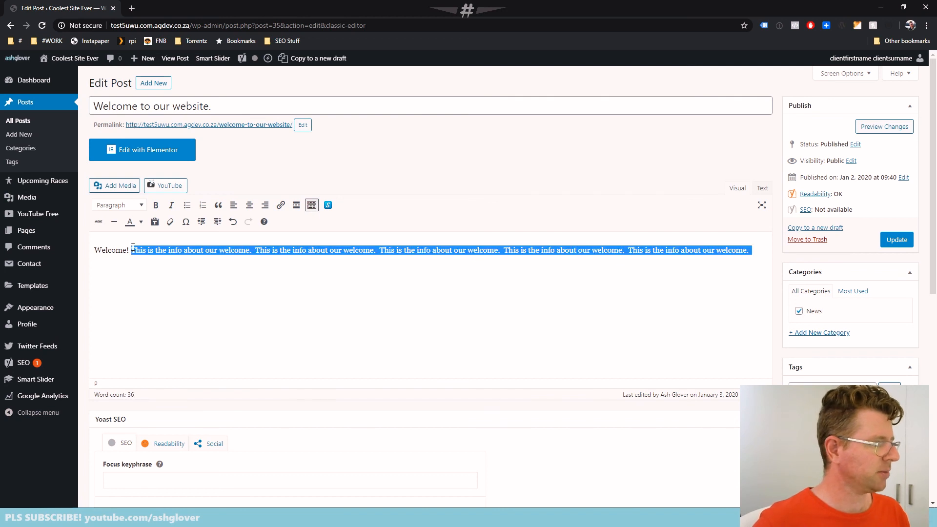
key("ctrl+c")
key("End")
key("ctrl+v")
key("ctrl+v")
key("ctrl+v")
key("ctrl+v")
key("ctrl+v")
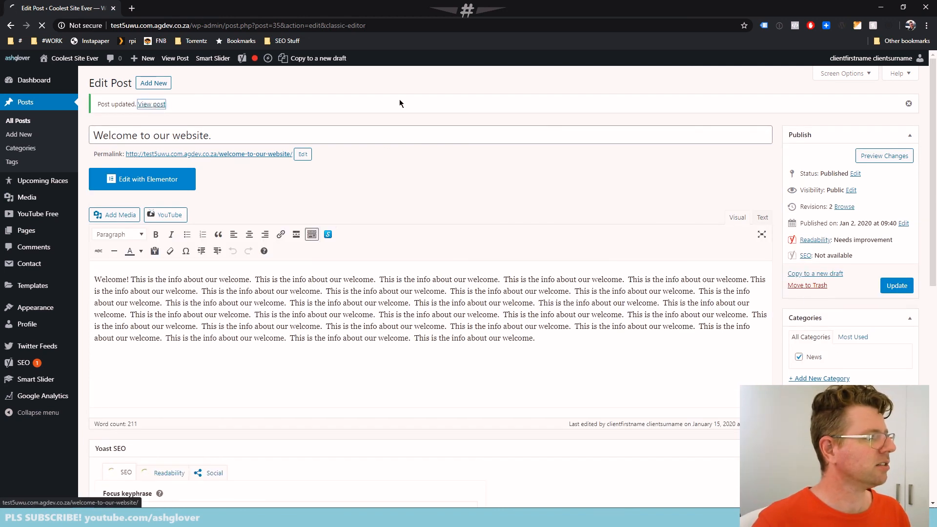
View the updated "Welcome to our website." post on the site and review its text and featured image
left_click(155, 104)
scroll(621, 320, "down", 7)
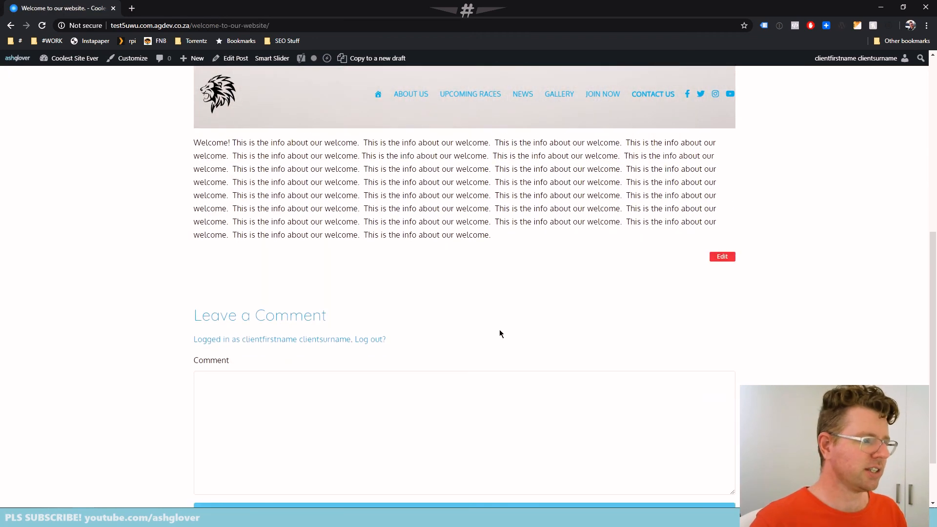
scroll(477, 335, "up", 7)
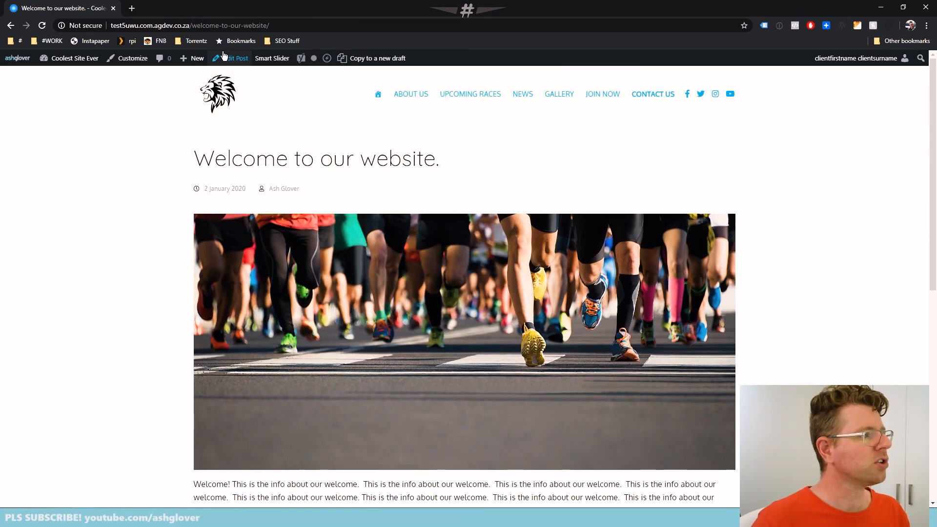
Reopen the post for editing and replace its featured image with "The Road" (the_road_2020.jpg) from the media library
left_click(231, 58)
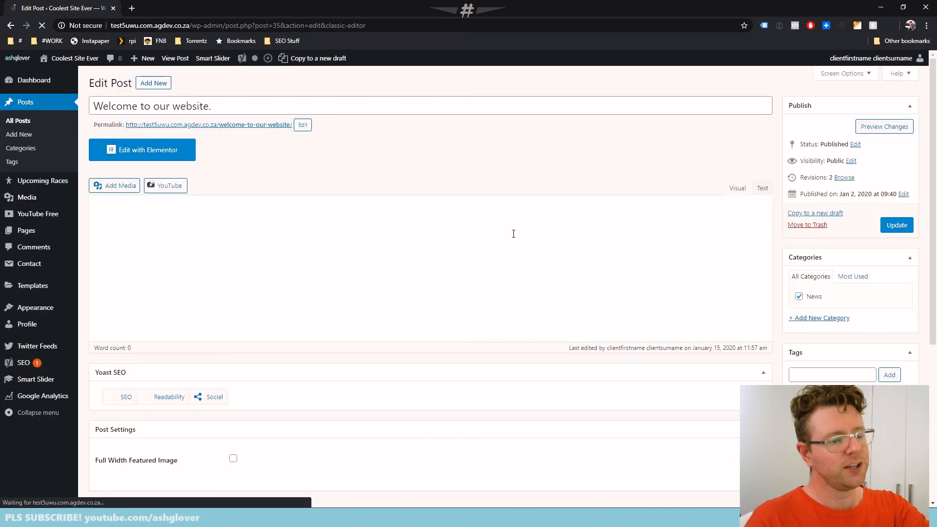
scroll(515, 238, "down", 3)
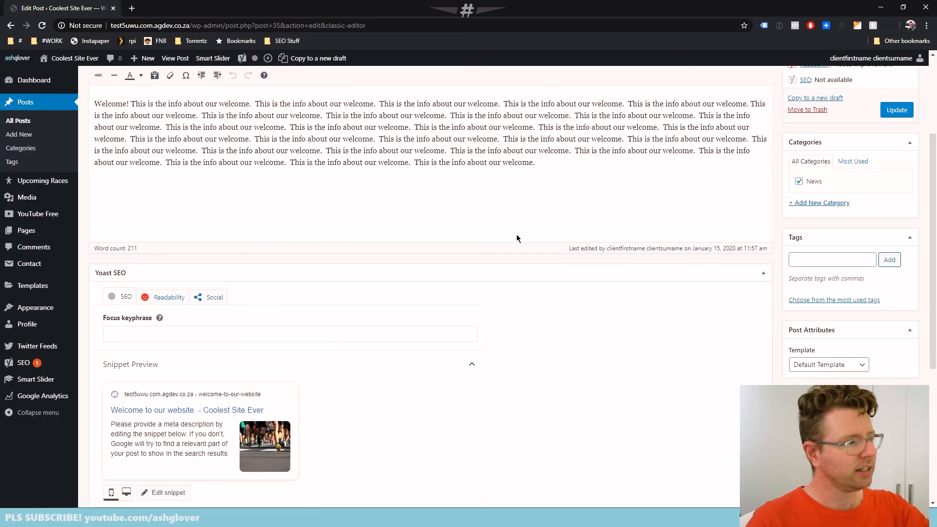
scroll(517, 234, "down", 3)
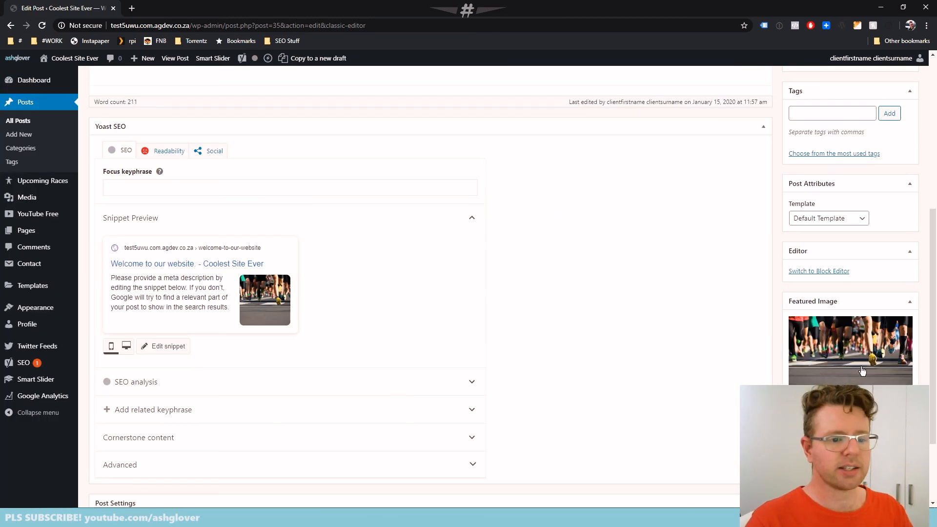
left_click(846, 338)
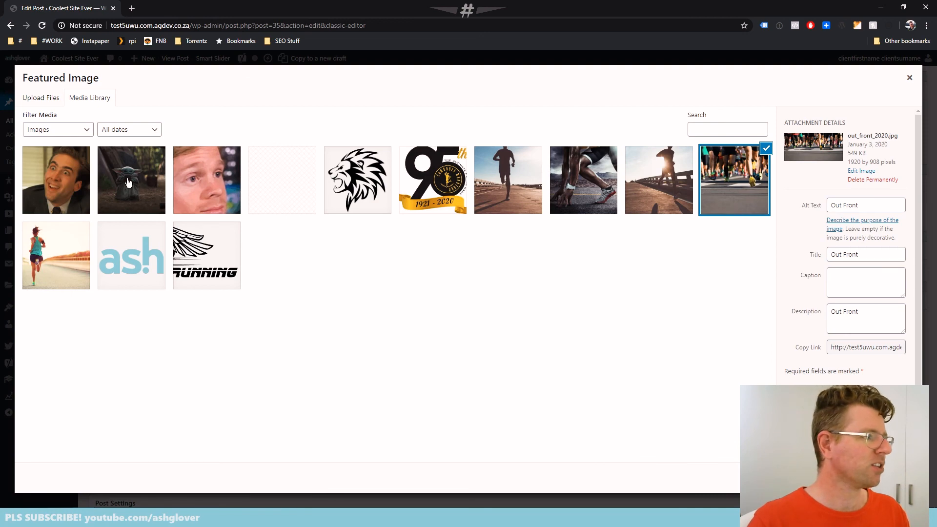
left_click(511, 177)
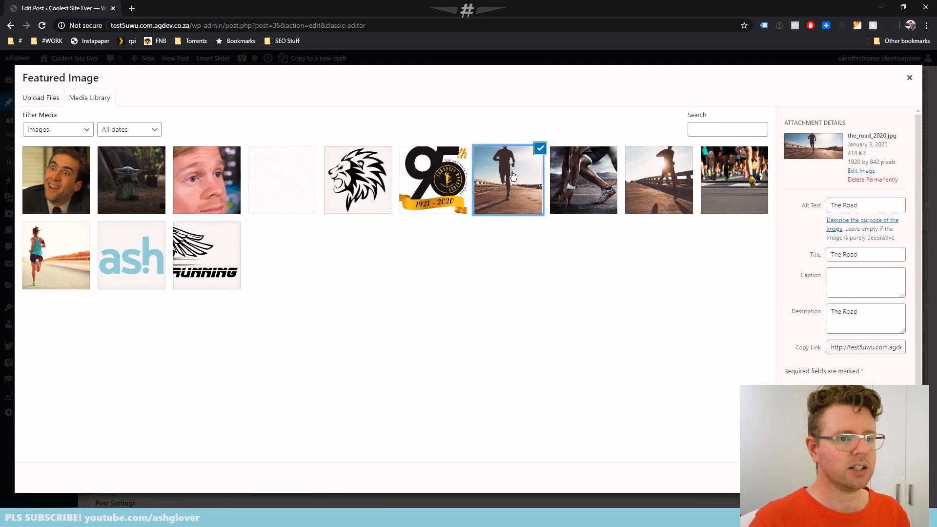
left_click(882, 478)
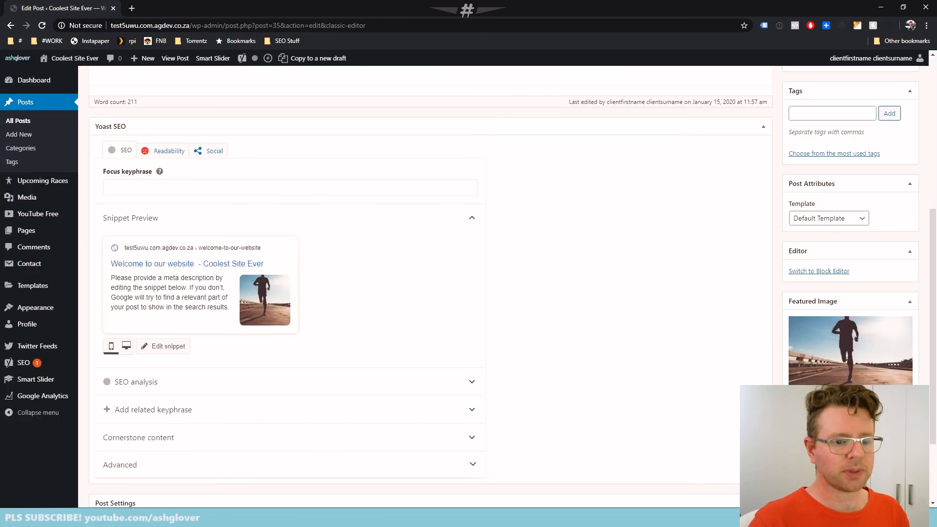
Update the post, view it on the site and review the new featured image and the text below it
scroll(895, 225, "up", 5)
left_click(891, 209)
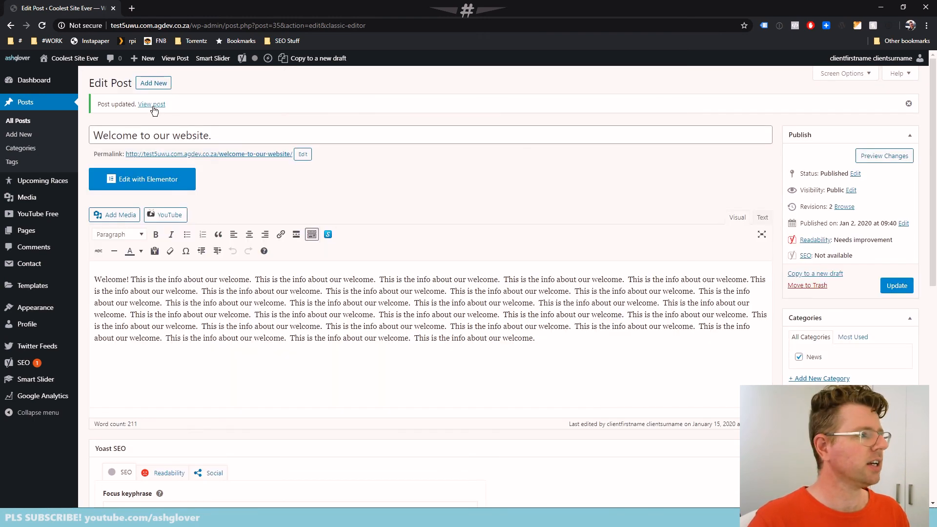
left_click(153, 104)
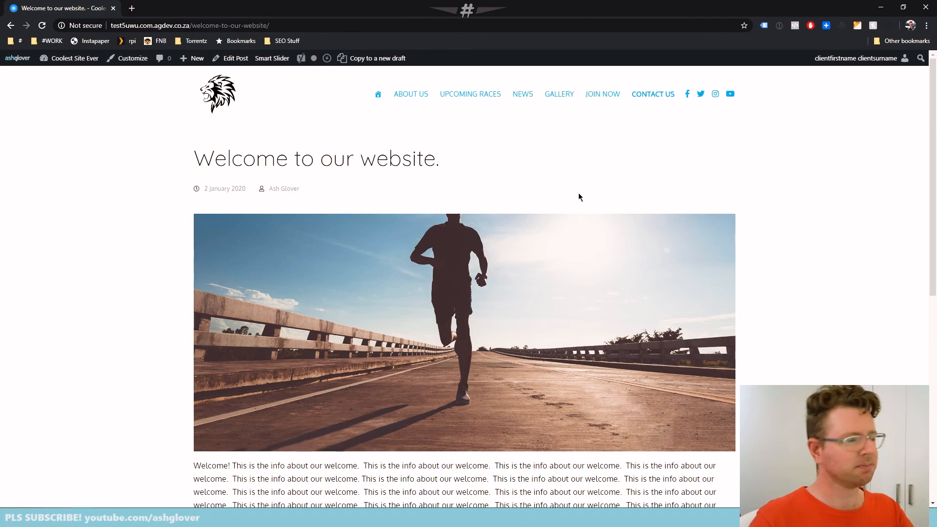
scroll(585, 225, "down", 6)
scroll(538, 307, "up", 1)
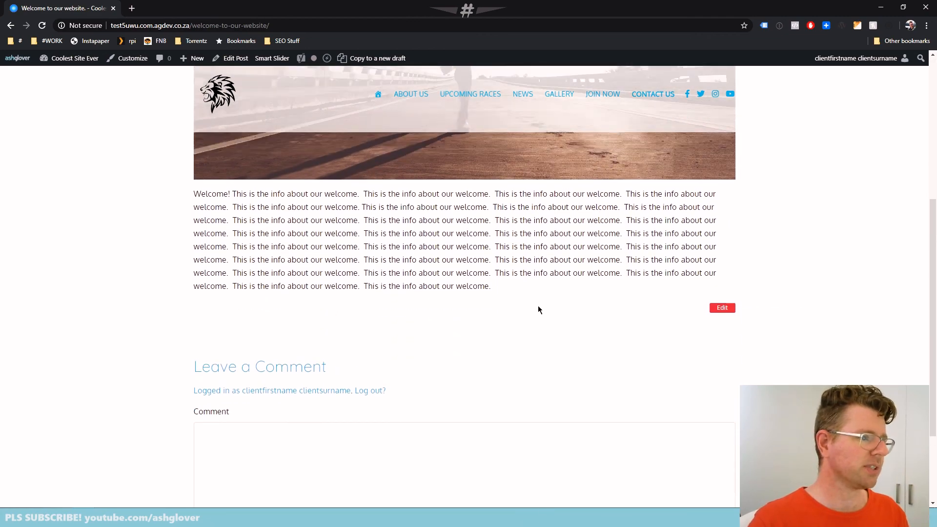
scroll(538, 309, "up", 5)
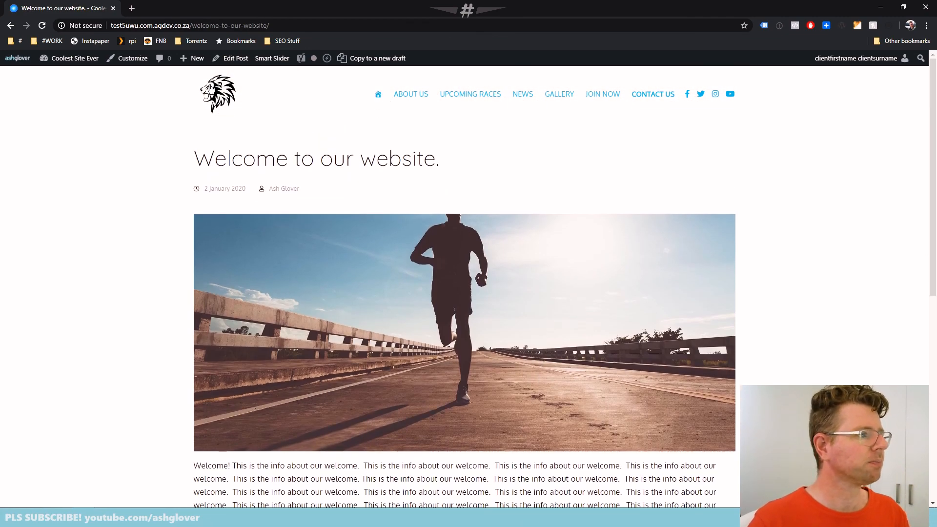
Visit the site's About Us page and review its image, Thumbs Up! and More Info divider sections
left_click(378, 94)
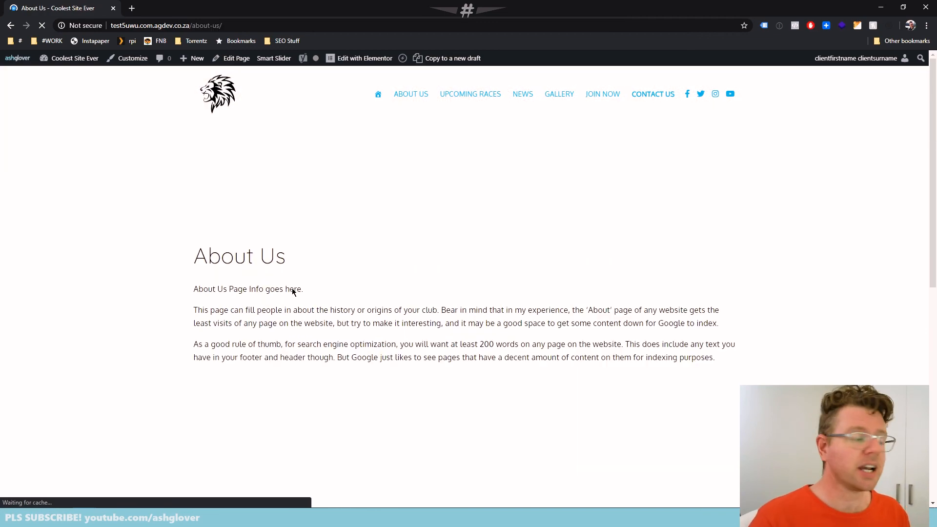
scroll(293, 292, "down", 5)
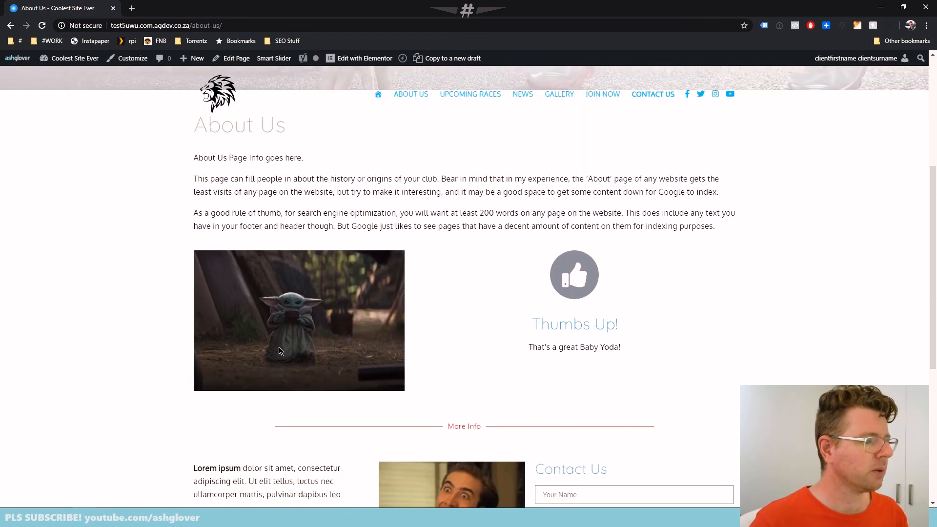